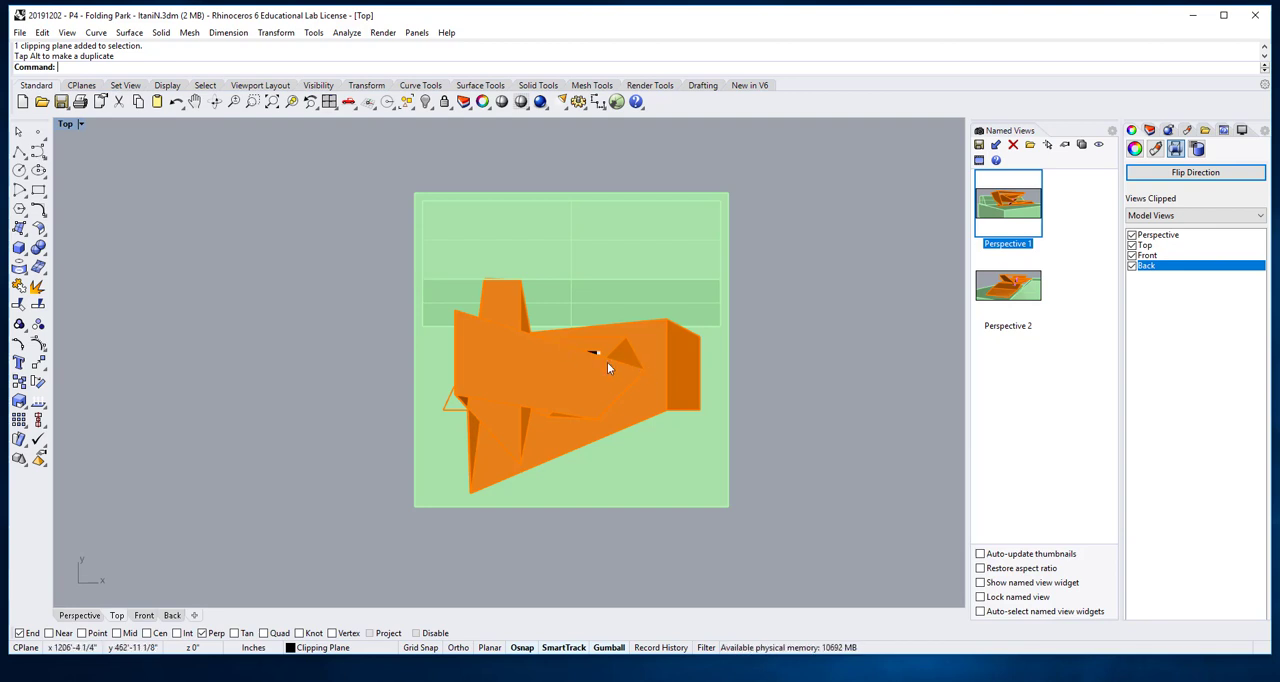
- Select the whole model in the Top view and generate a Make2D drawing using View projection and properties by output layers
{"action": "left_click", "coordinate": [836, 293]}
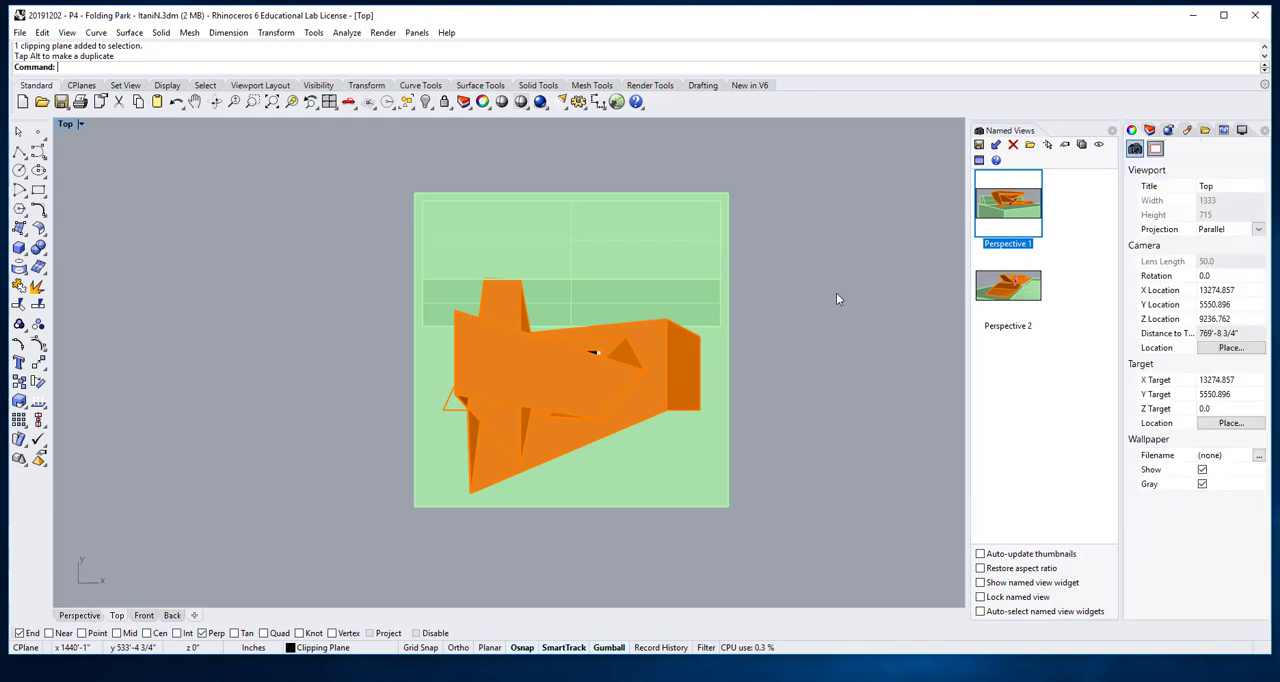
{"action": "left_click_drag", "start_coordinate": [286, 187], "coordinate": [811, 575]}
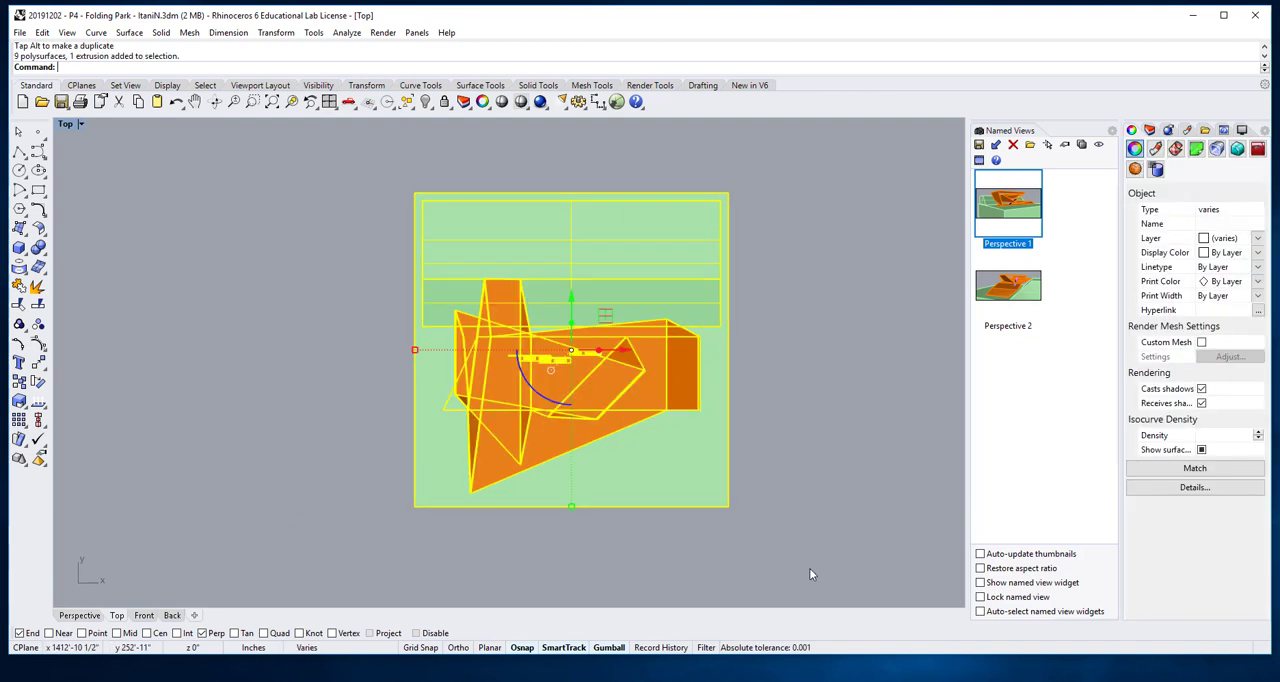
{"action": "left_click", "coordinate": [342, 212]}
{"action": "left_click_drag", "start_coordinate": [325, 176], "coordinate": [794, 559]}
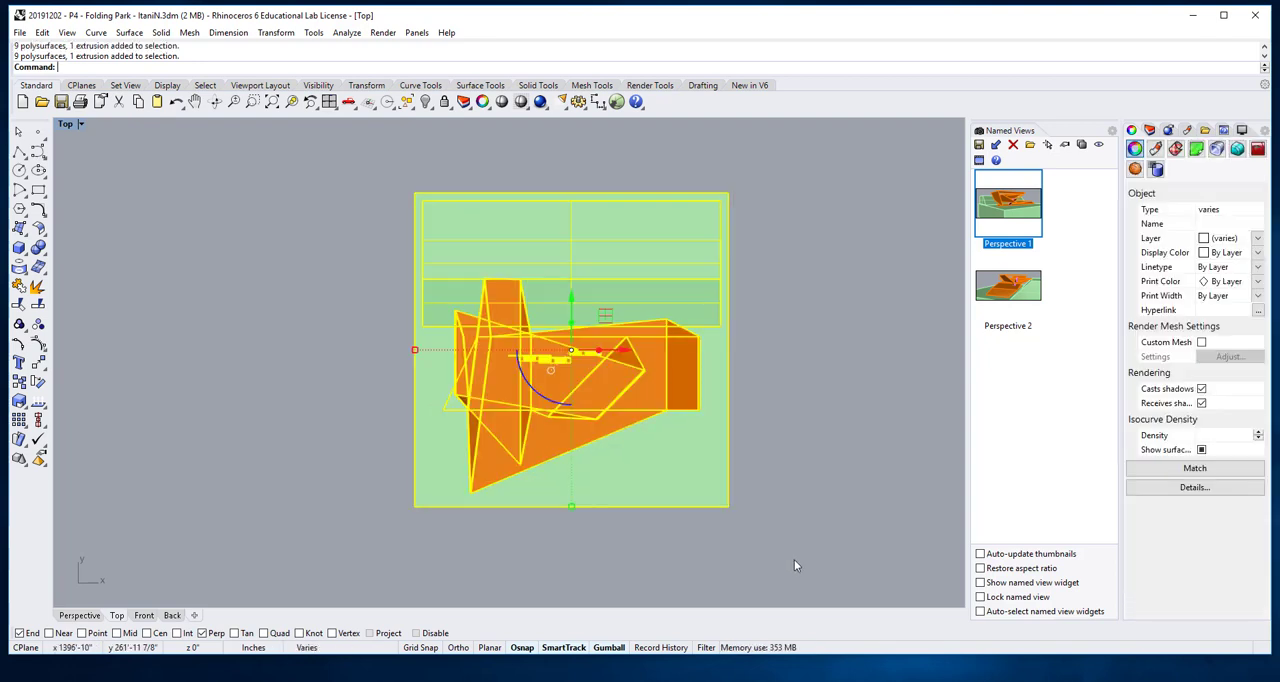
{"action": "left_click_drag", "start_coordinate": [357, 151], "coordinate": [788, 552]}
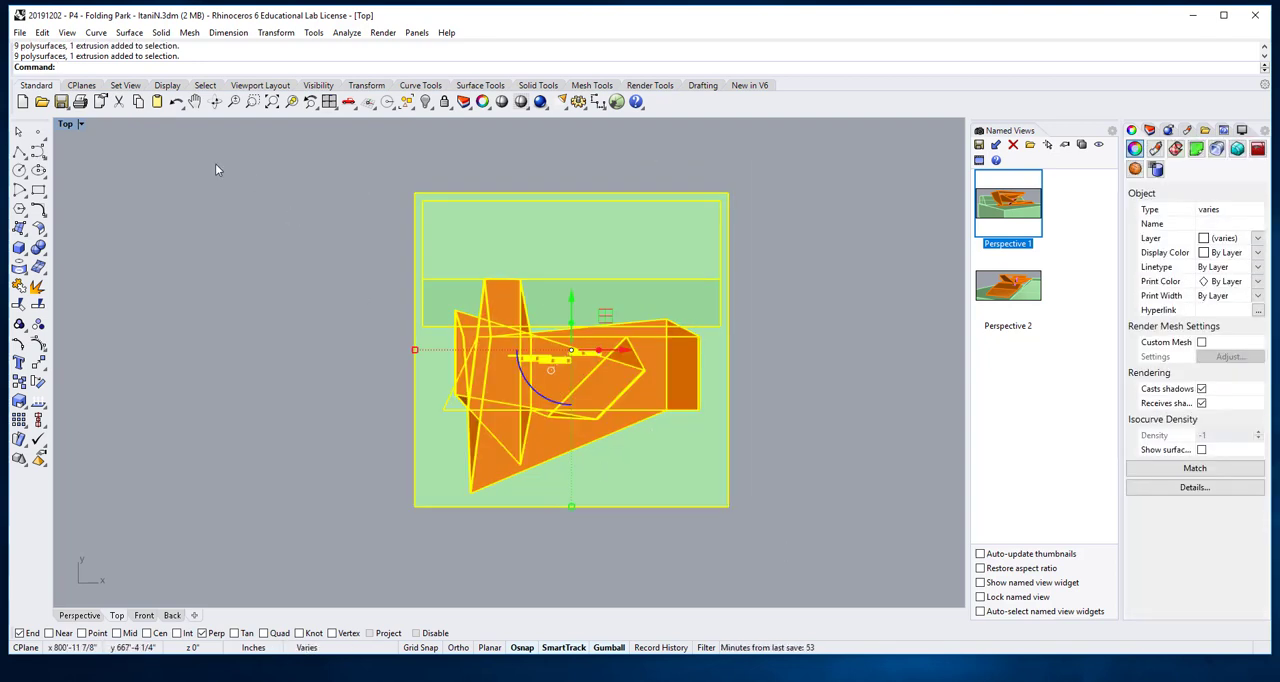
{"action": "type", "text": "Make2D"}
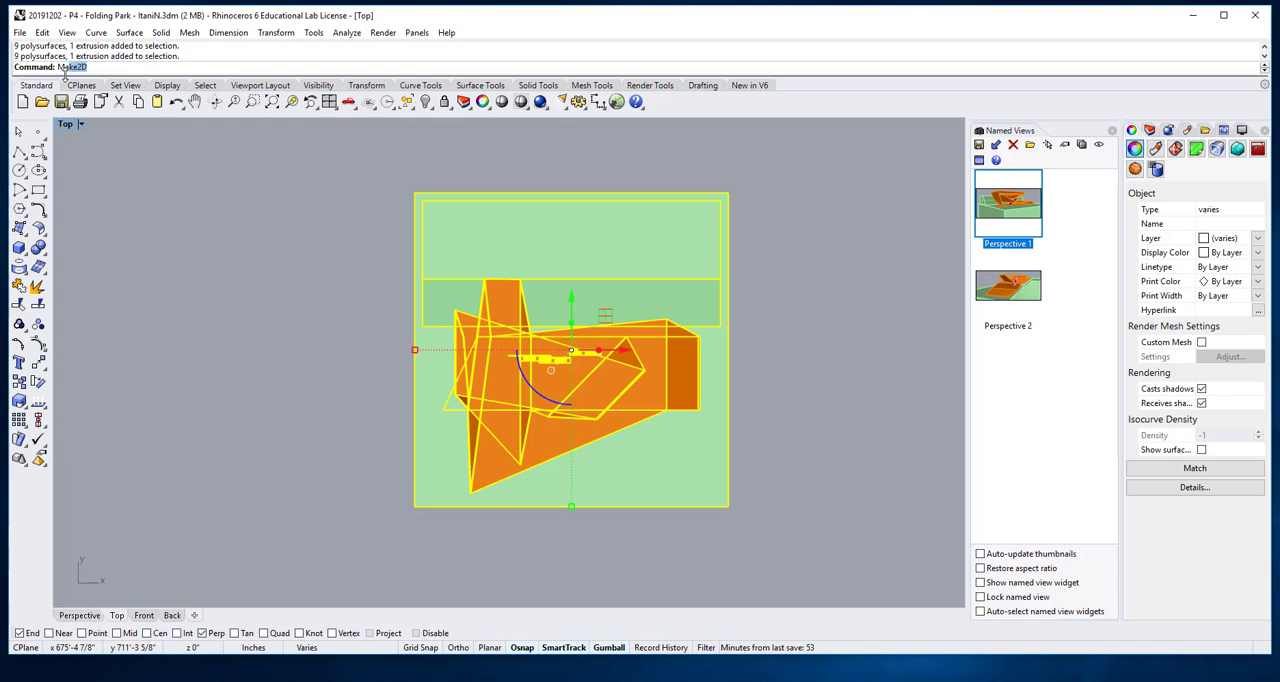
{"action": "left_click", "coordinate": [72, 79]}
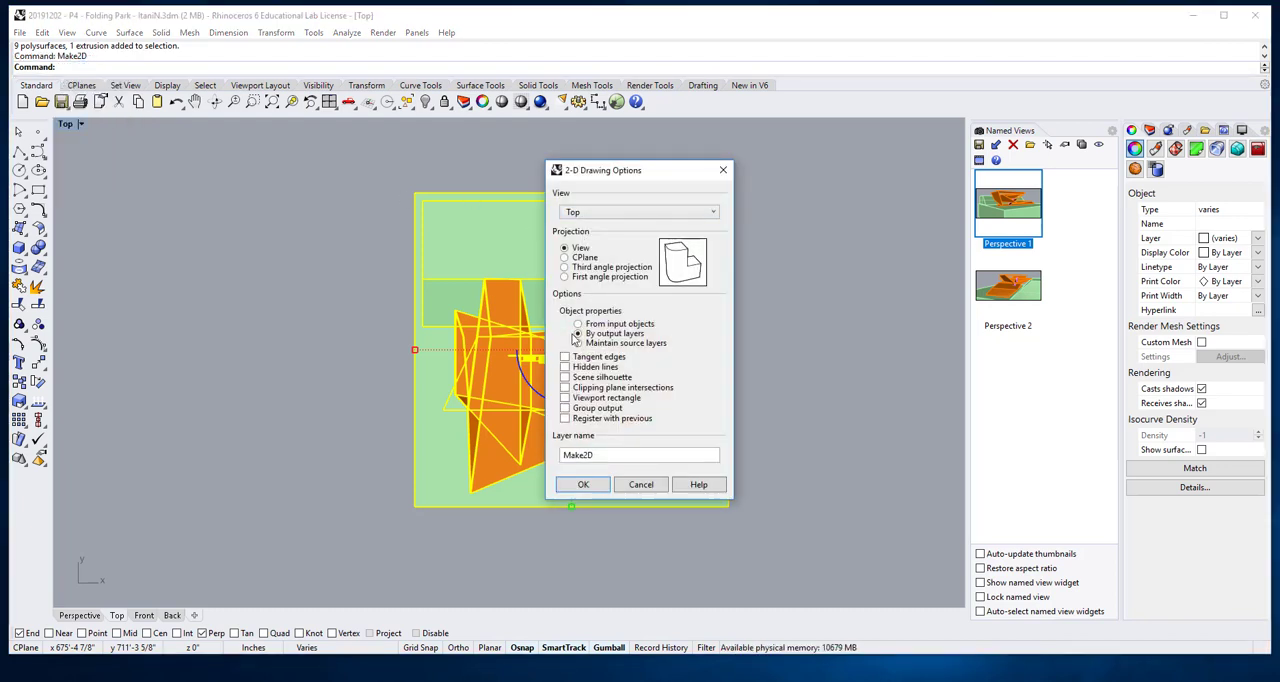
{"action": "left_click", "coordinate": [585, 485]}
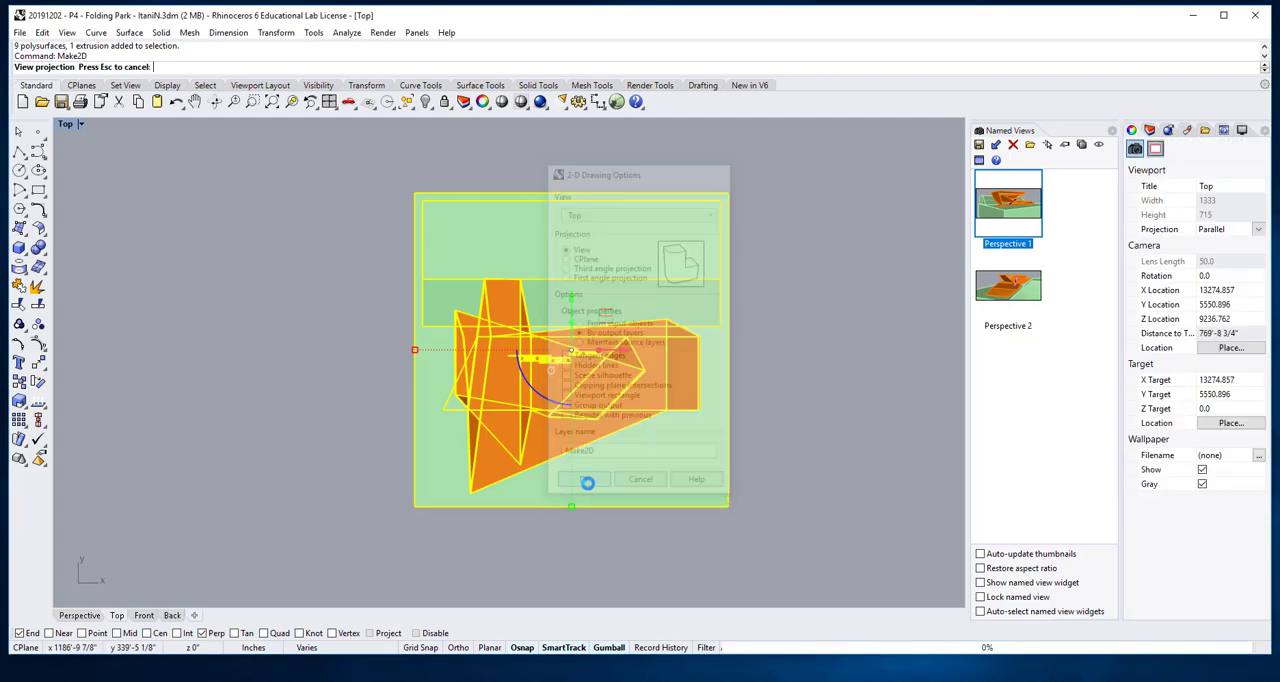
- Move the new 2D plan drawing beside the three existing line drawings, next to the uppermost one
{"action": "scroll", "coordinate": [340, 400], "scroll_direction": "down", "scroll_amount": 11}
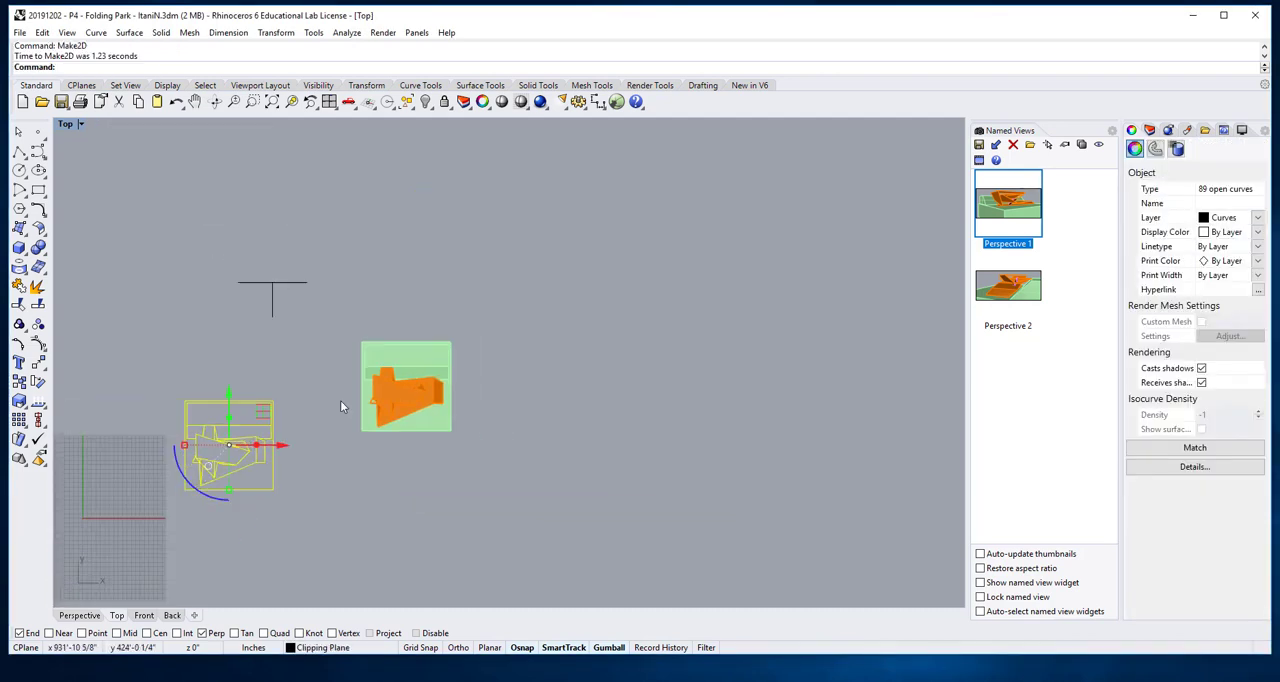
{"action": "right_click_drag", "start_coordinate": [329, 483], "coordinate": [466, 394]}
{"action": "scroll", "coordinate": [461, 389], "scroll_direction": "down", "scroll_amount": 9}
{"action": "right_click_drag", "start_coordinate": [481, 441], "coordinate": [476, 389]}
{"action": "left_click_drag", "start_coordinate": [424, 275], "coordinate": [427, 369]}
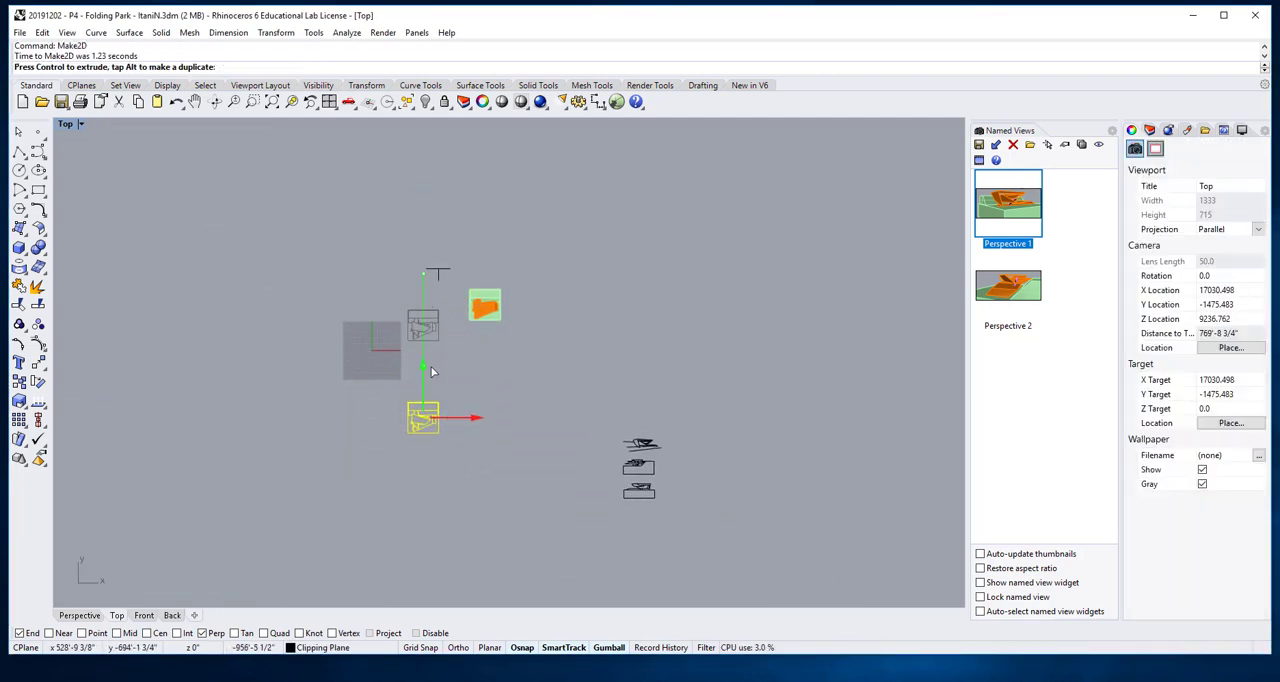
{"action": "left_click", "coordinate": [662, 522]}
{"action": "scroll", "coordinate": [668, 526], "scroll_direction": "up", "scroll_amount": 6}
{"action": "left_click_drag", "start_coordinate": [668, 523], "coordinate": [636, 503]}
{"action": "left_click_drag", "start_coordinate": [154, 278], "coordinate": [325, 395]}
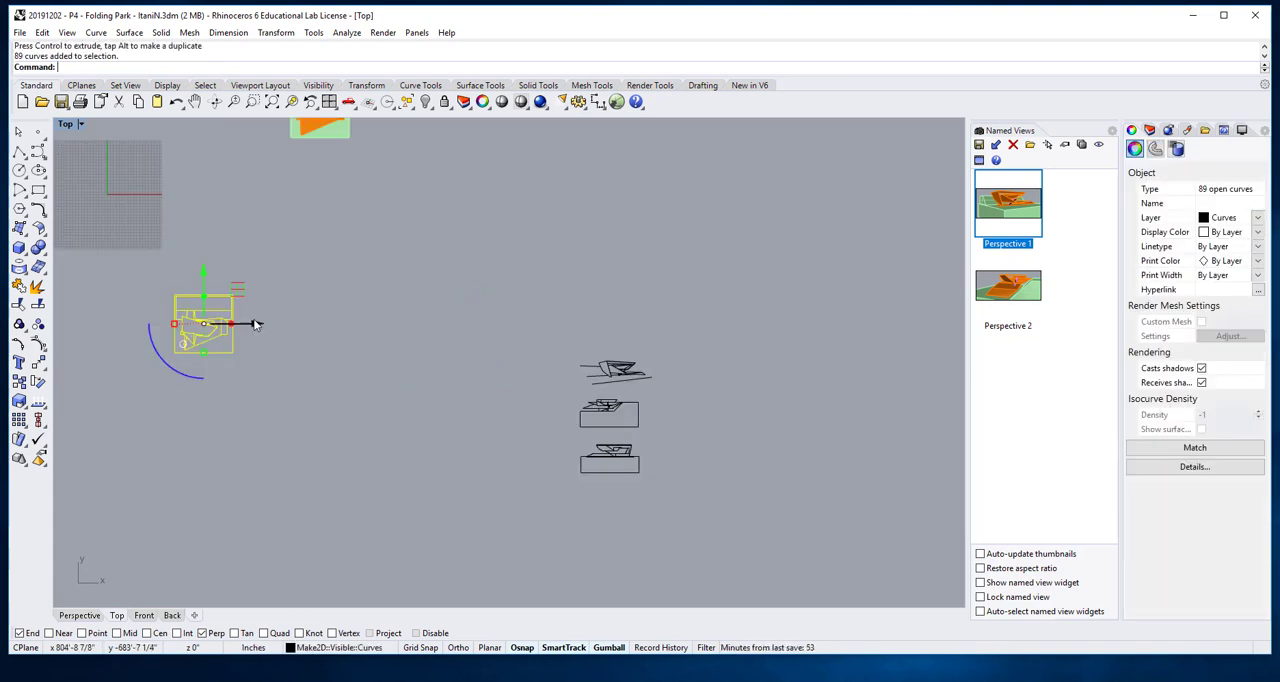
{"action": "mouse_move", "coordinate": [254, 323]}
{"action": "left_mouse_down"}
{"action": "mouse_move", "coordinate": [799, 410]}
{"action": "mouse_move", "coordinate": [747, 413]}
{"action": "left_mouse_up"}
{"action": "left_click_drag", "start_coordinate": [694, 273], "coordinate": [691, 319]}
{"action": "left_click", "coordinate": [699, 446]}
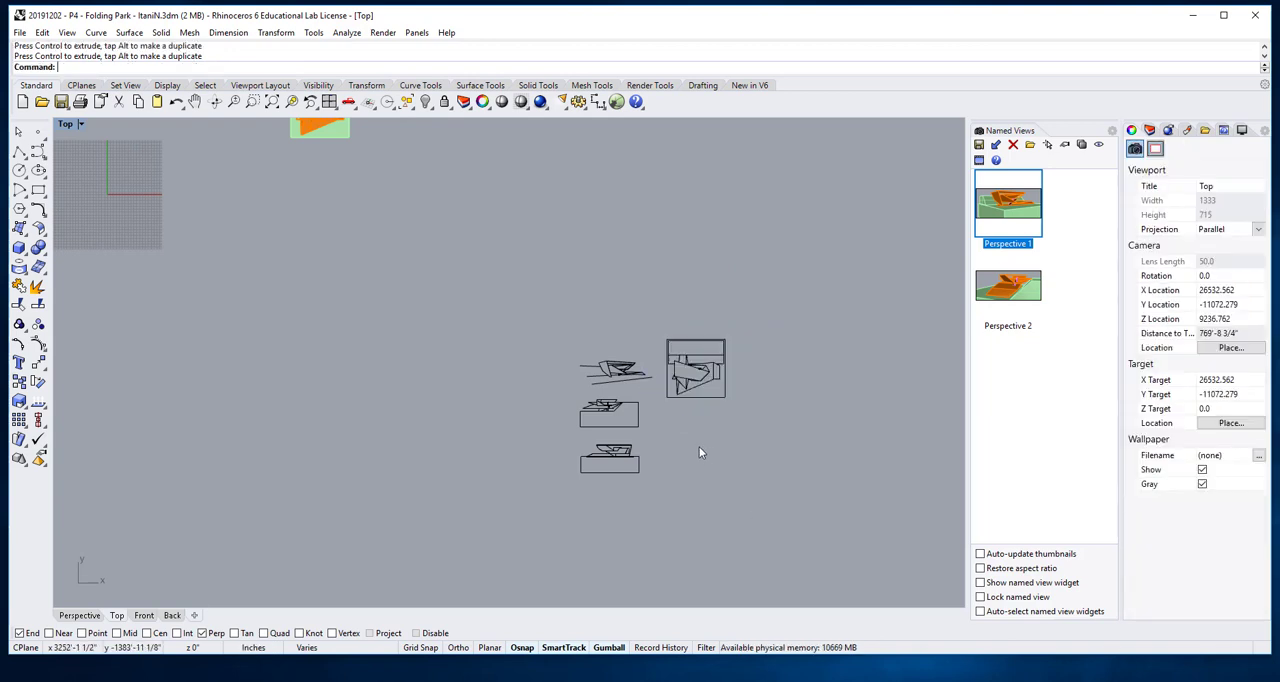
- Delete the short, slightly slanted line capping the upper end of the narrow fold in the plan drawing
{"action": "scroll", "coordinate": [677, 420], "scroll_direction": "up", "scroll_amount": 4}
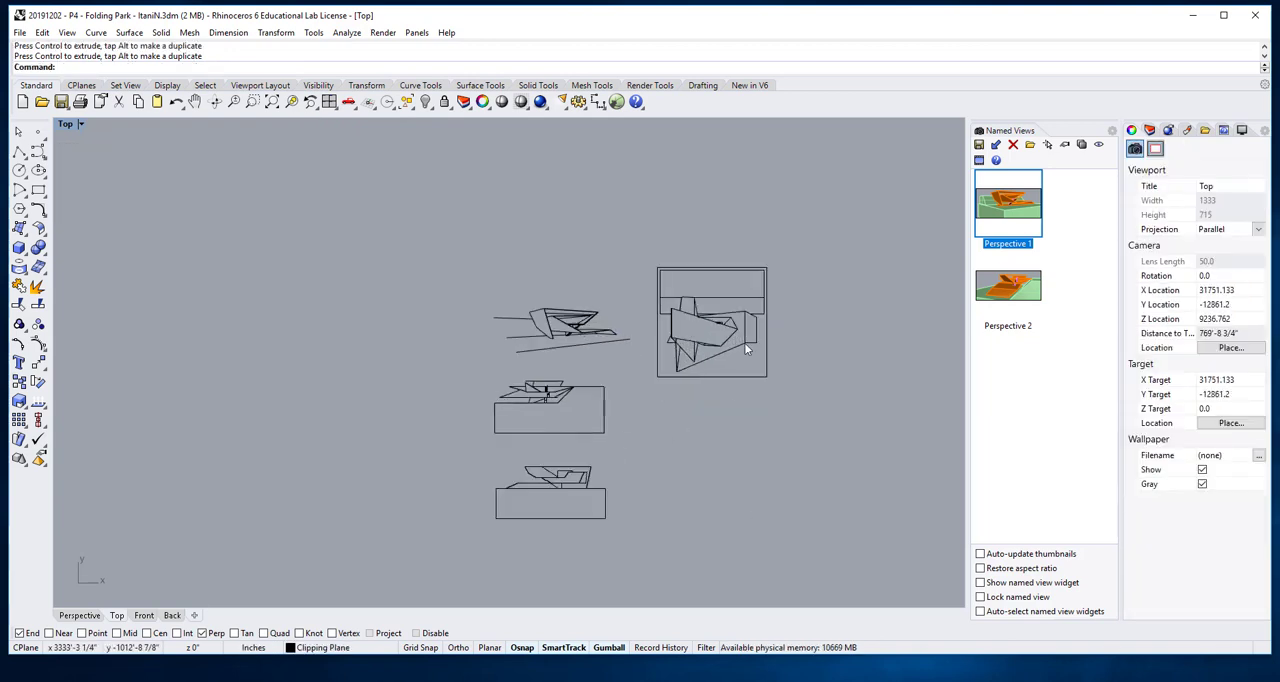
{"action": "scroll", "coordinate": [708, 336], "scroll_direction": "up", "scroll_amount": 8}
{"action": "right_click_drag", "start_coordinate": [708, 336], "coordinate": [689, 327]}
{"action": "scroll", "coordinate": [594, 286], "scroll_direction": "up", "scroll_amount": 6}
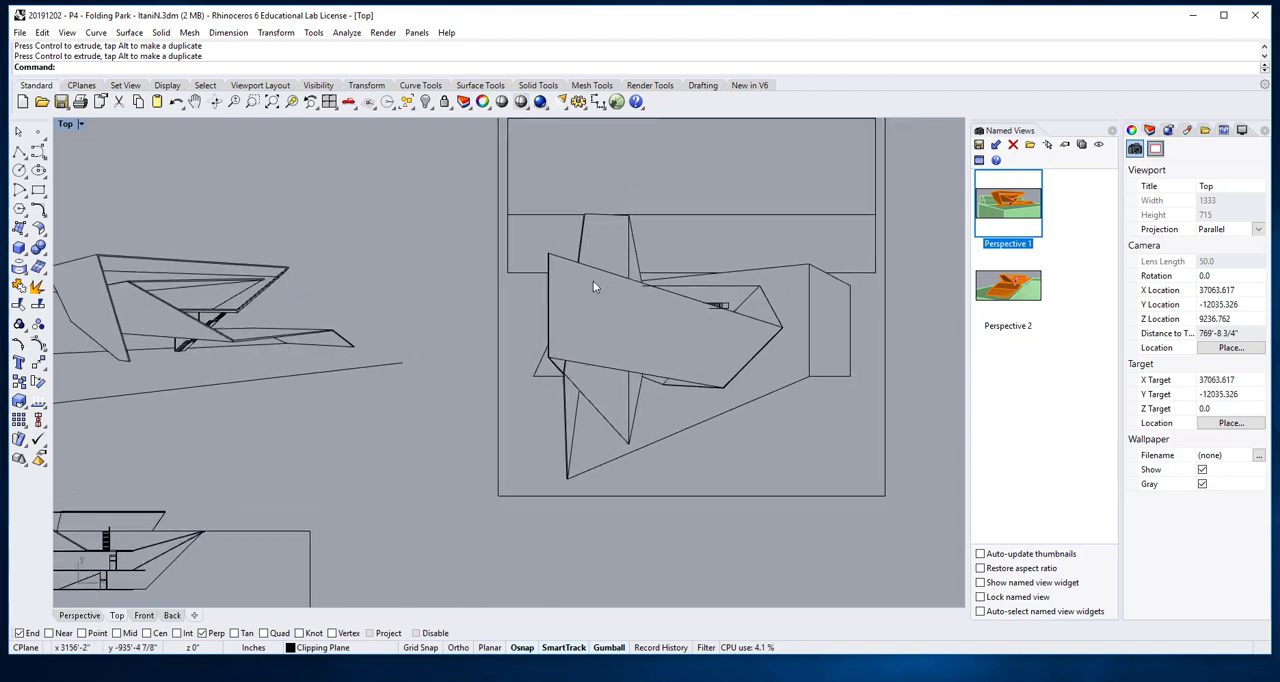
{"action": "scroll", "coordinate": [618, 229], "scroll_direction": "down", "scroll_amount": 6}
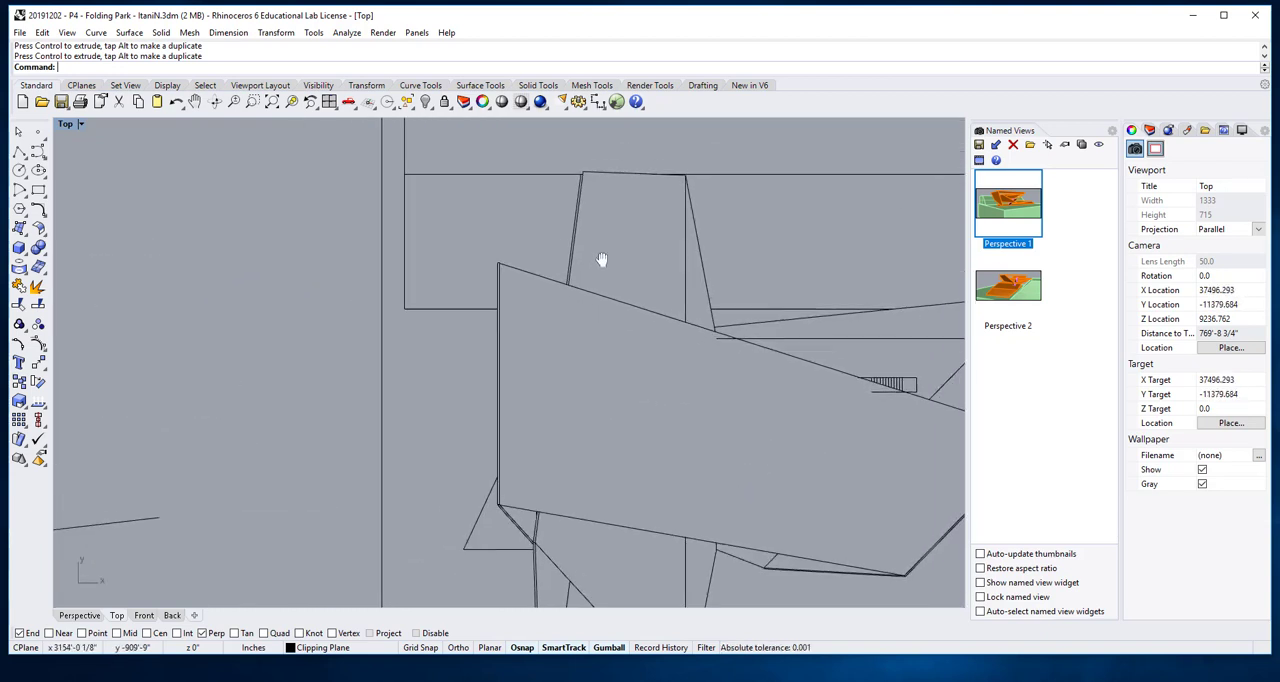
{"action": "right_click_drag", "start_coordinate": [574, 342], "coordinate": [566, 318]}
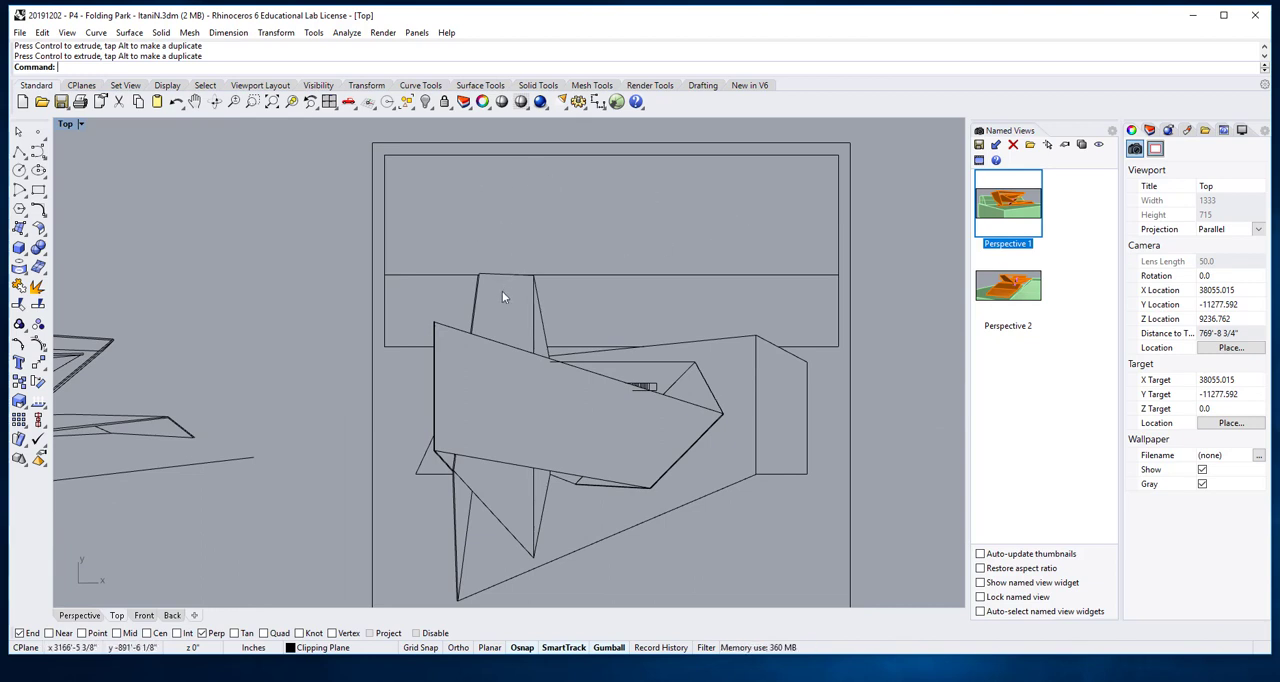
{"action": "scroll", "coordinate": [502, 296], "scroll_direction": "up", "scroll_amount": 8}
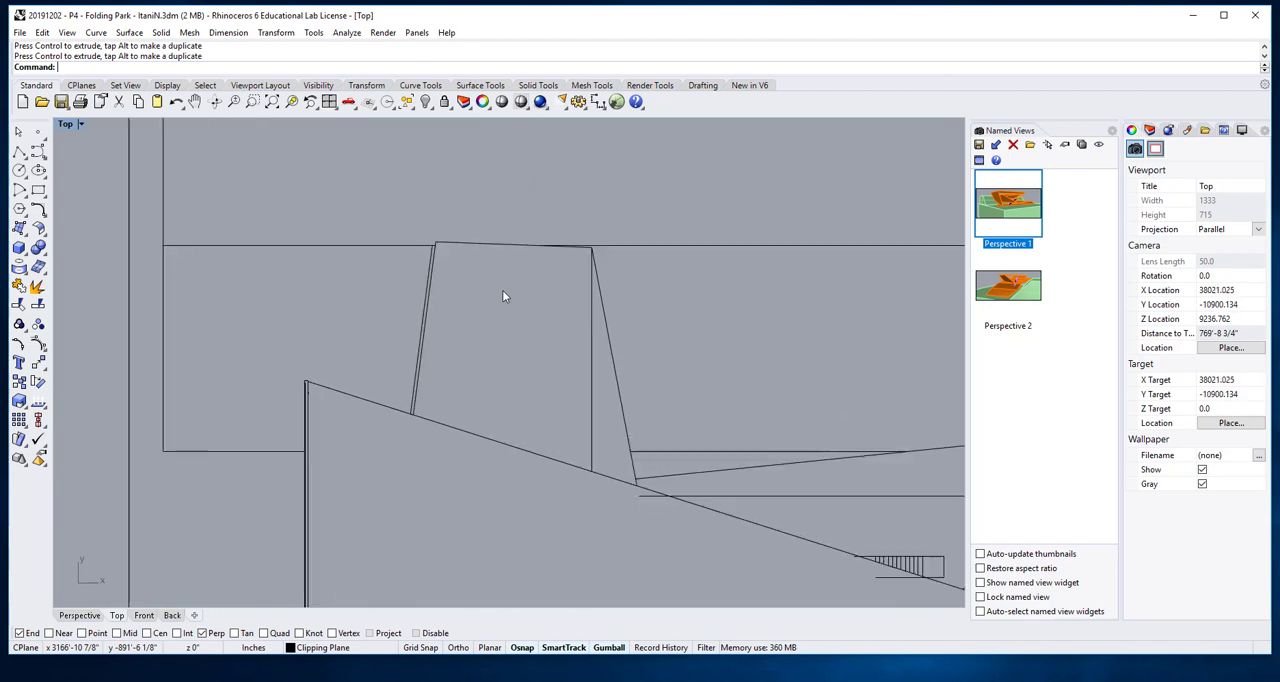
{"action": "left_click", "coordinate": [476, 222]}
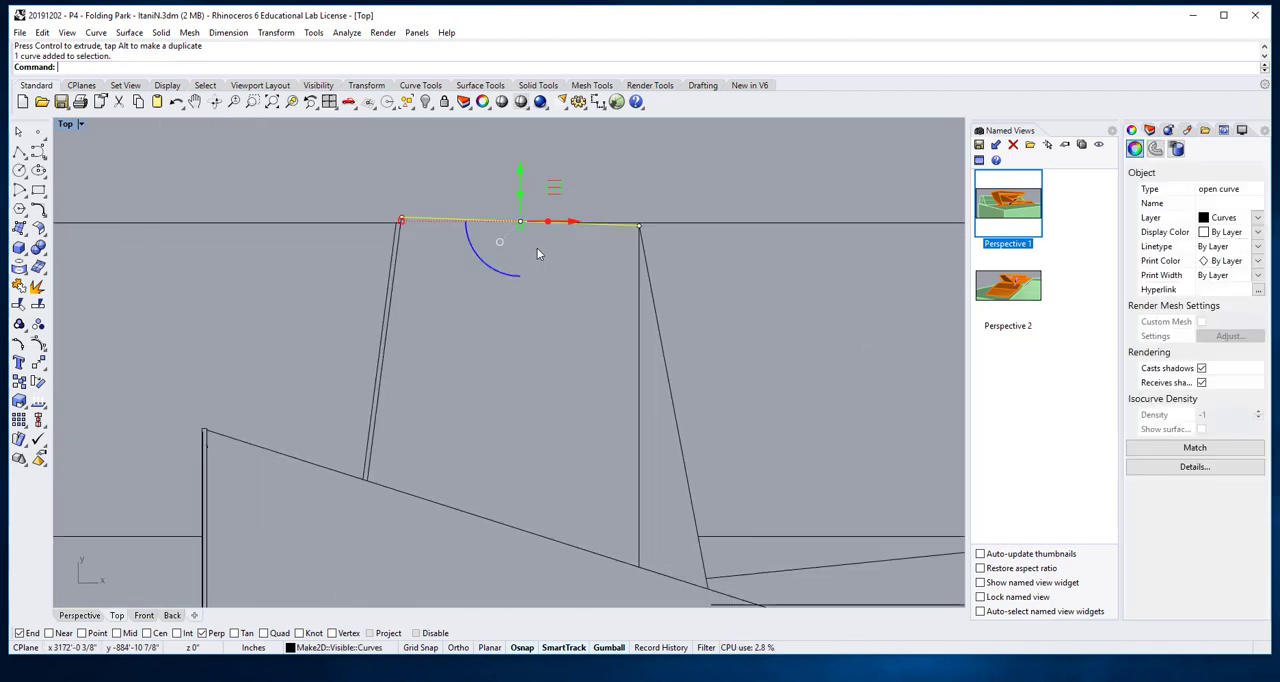
{"action": "key", "text": "Delete"}
- Extend the fold's vertical line up to the horizontal ground line, using that horizontal line as the boundary
{"action": "scroll", "coordinate": [643, 238], "scroll_direction": "up", "scroll_amount": 2}
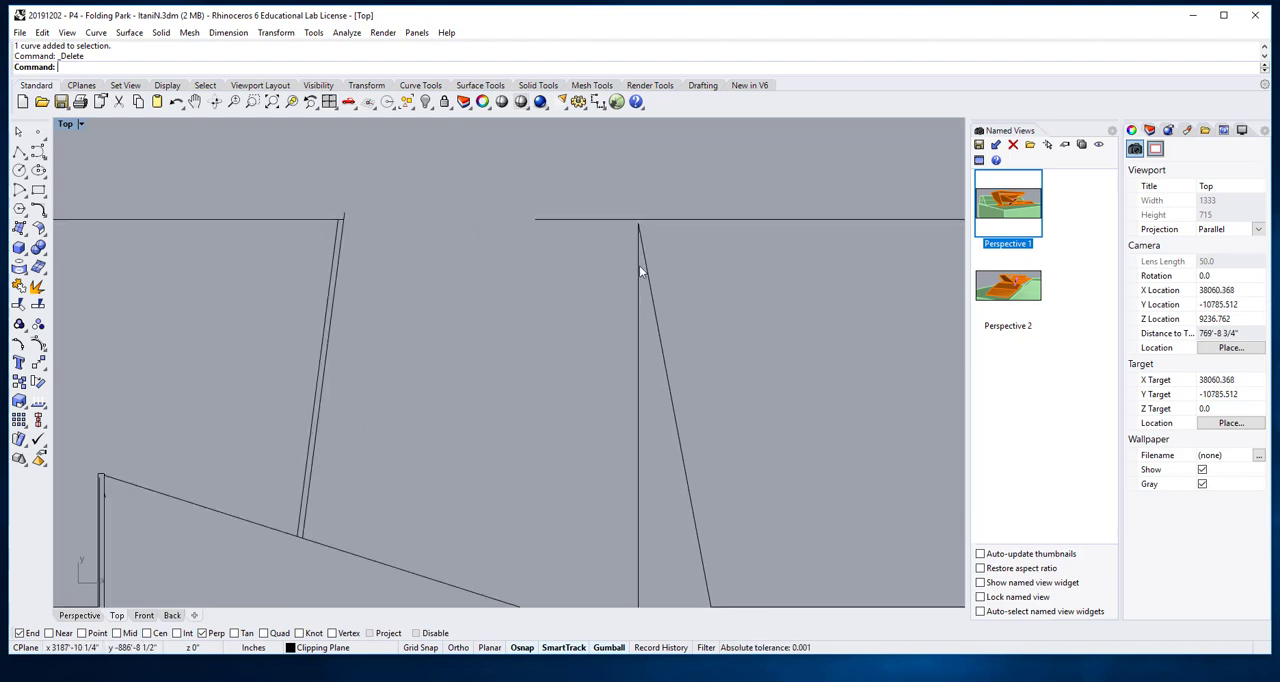
{"action": "scroll", "coordinate": [639, 262], "scroll_direction": "down", "scroll_amount": 2}
{"action": "right_click_drag", "start_coordinate": [658, 247], "coordinate": [641, 299]}
{"action": "scroll", "coordinate": [641, 299], "scroll_direction": "up", "scroll_amount": 4}
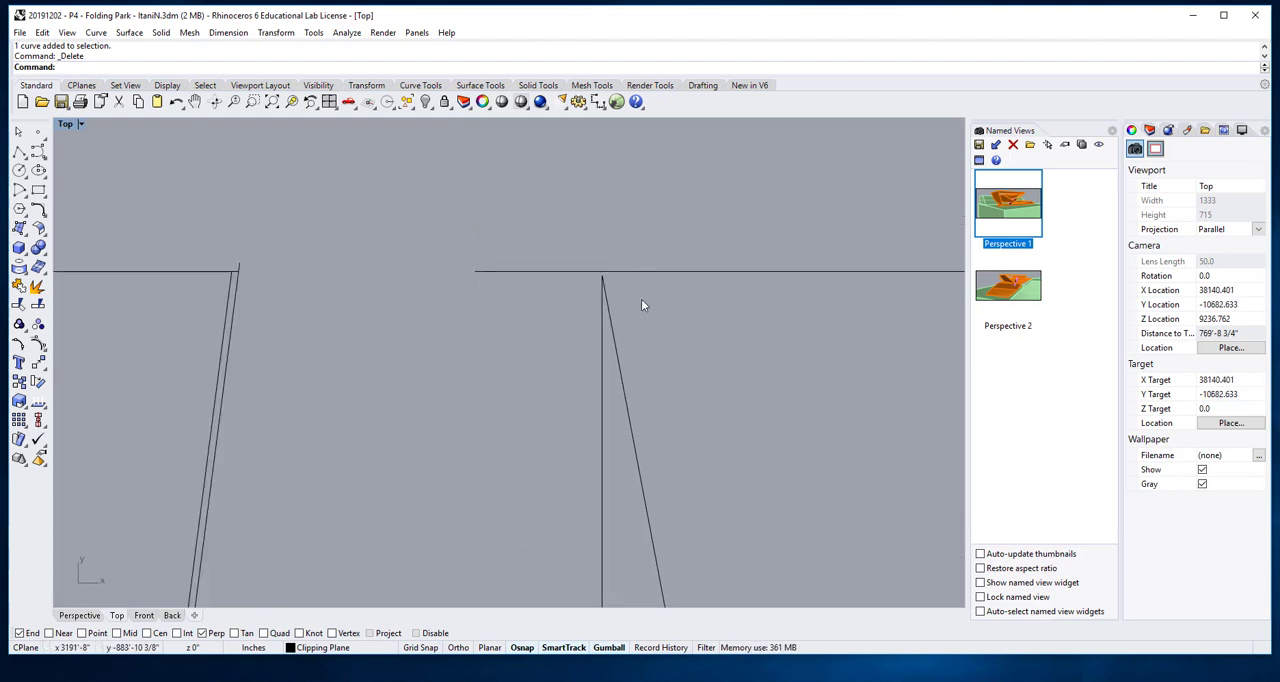
{"action": "type", "text": "Ext"}
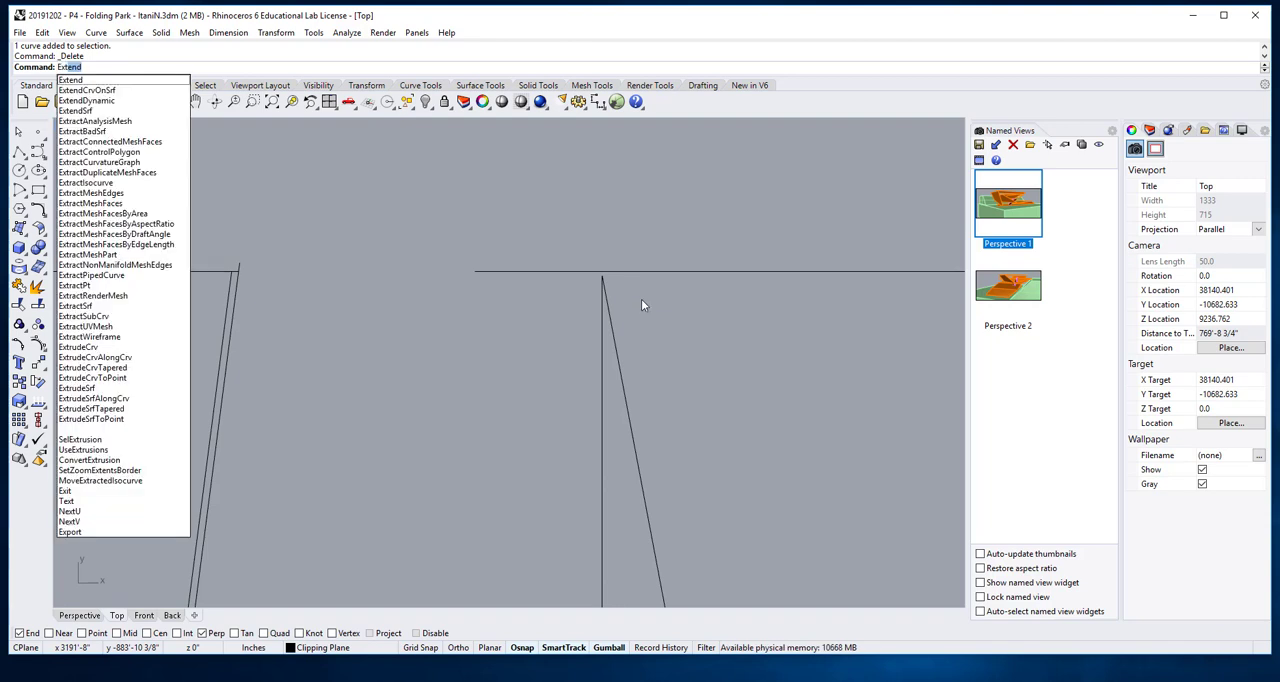
{"action": "type", "text": "en"}
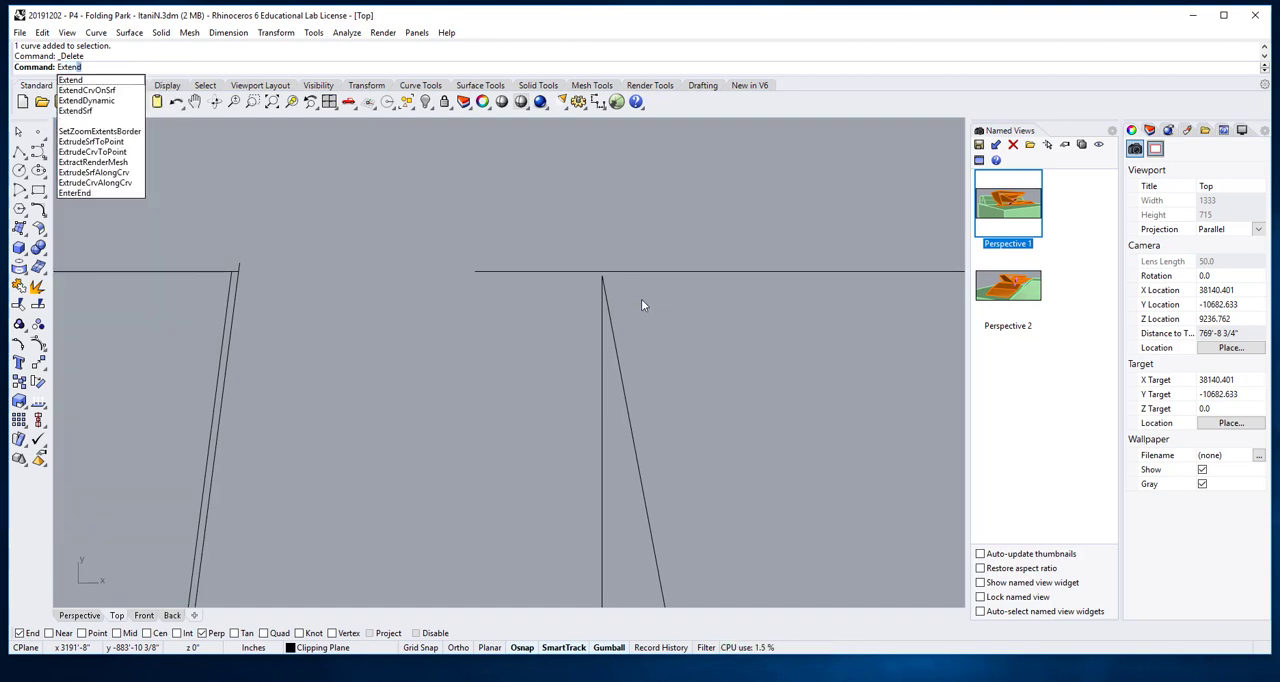
{"action": "key", "text": "Return"}
{"action": "left_click", "coordinate": [633, 271]}
{"action": "key", "text": "Return"}
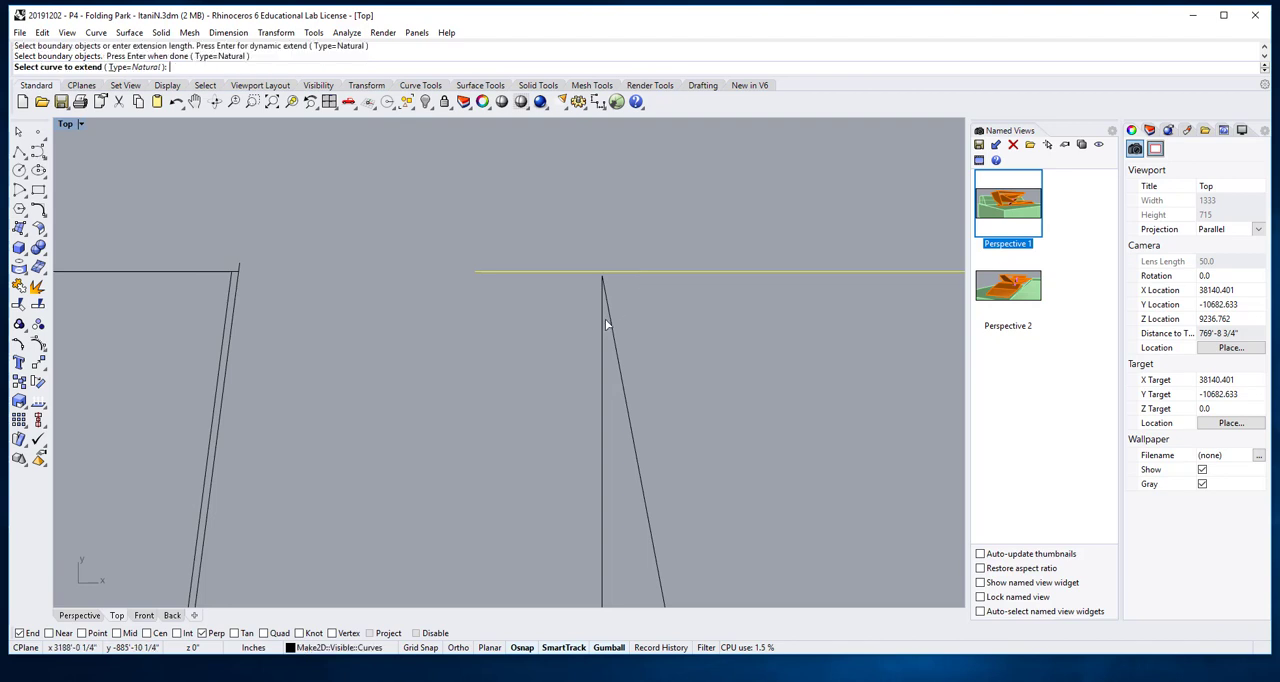
{"action": "left_click", "coordinate": [605, 320]}
{"action": "key", "text": "Return"}
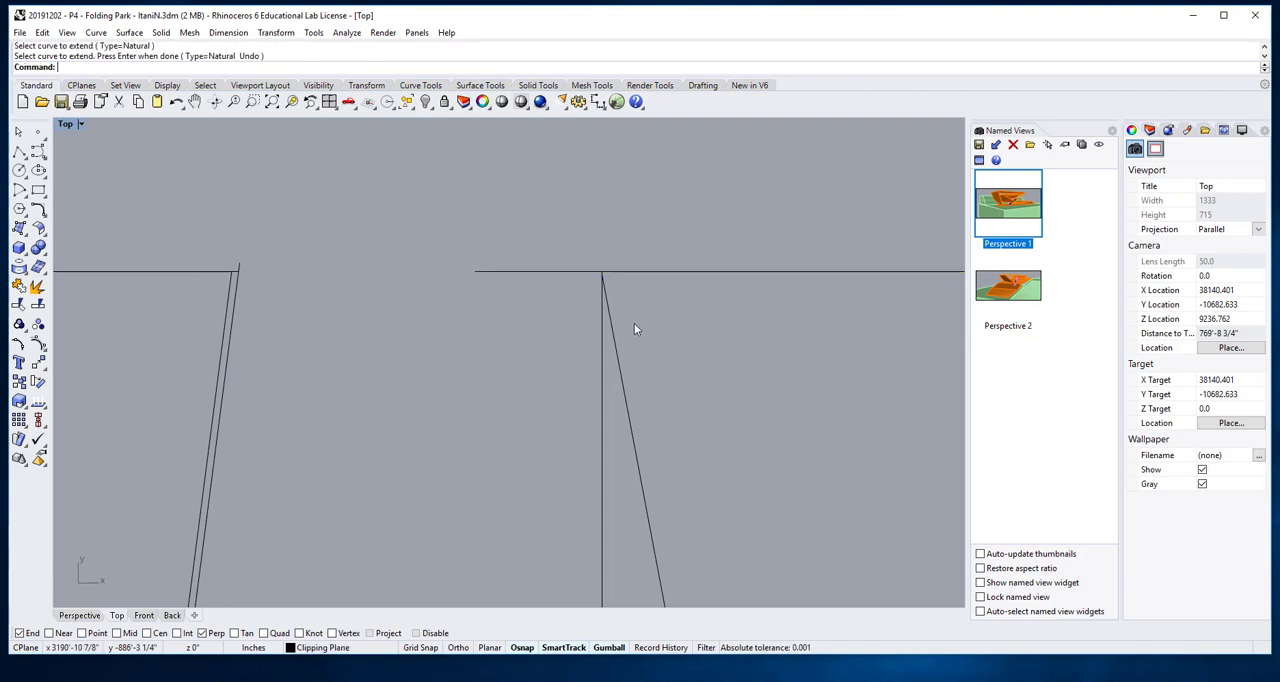
- Fillet the right-hand horizontal ground line with the fold's vertical line, using radius 0 and Join=Yes, to trim the overhang
{"action": "right_click_drag", "start_coordinate": [455, 321], "coordinate": [584, 292]}
{"action": "scroll", "coordinate": [615, 267], "scroll_direction": "down", "scroll_amount": 8}
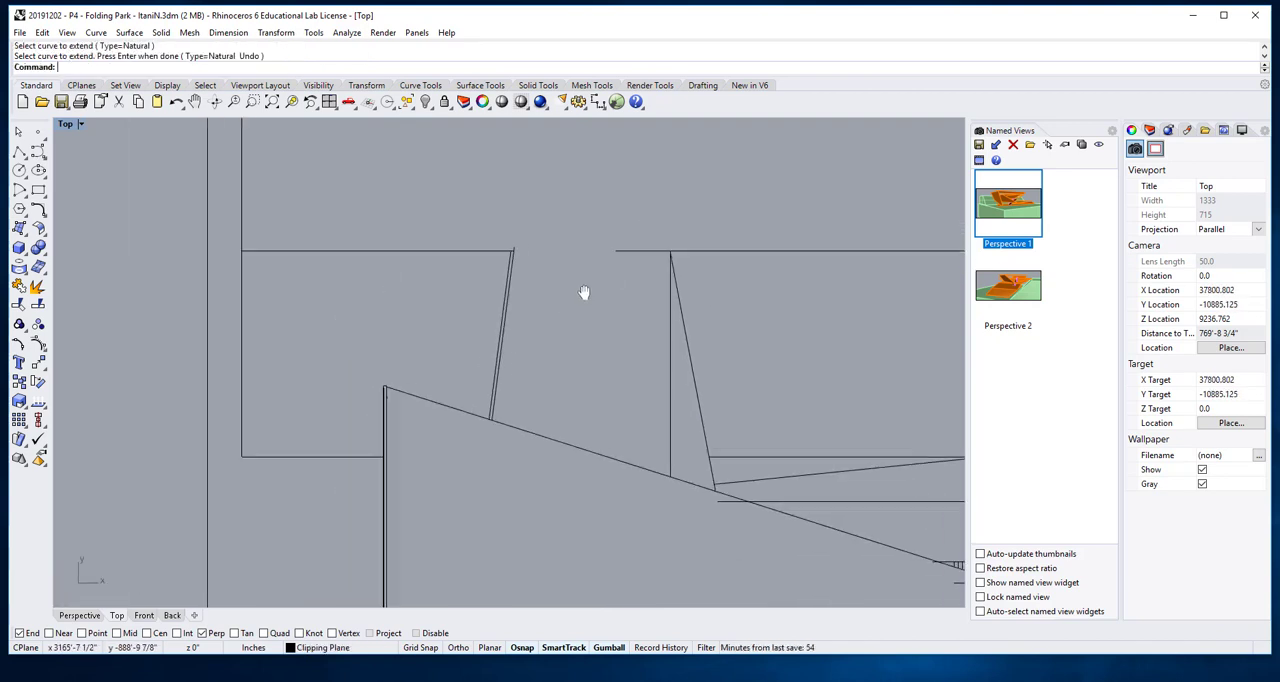
{"action": "left_click_drag", "start_coordinate": [592, 271], "coordinate": [592, 273]}
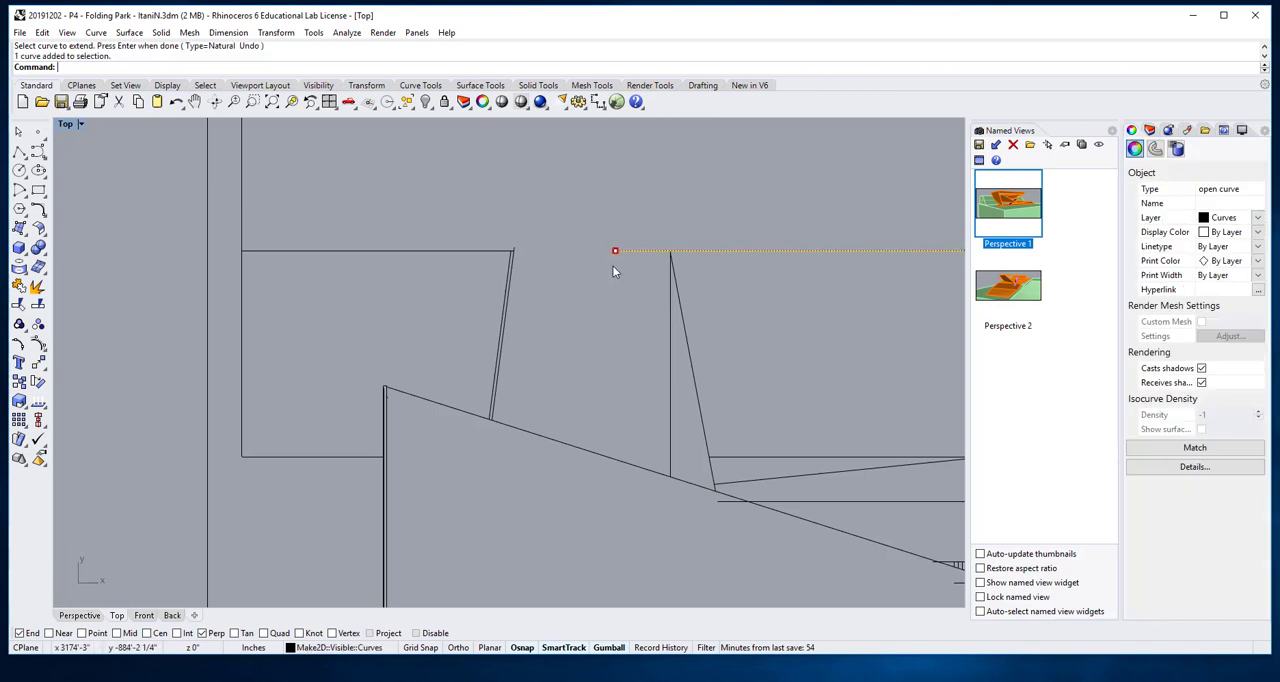
{"action": "key", "text": "Escape"}
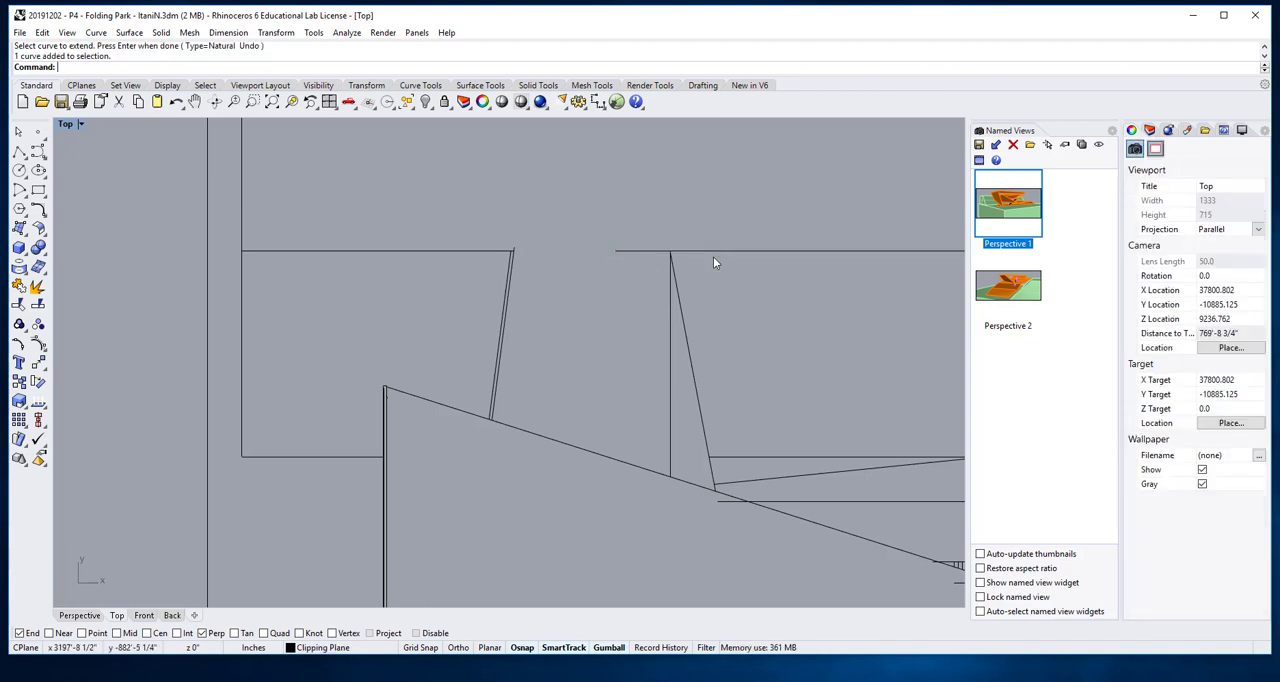
{"action": "key", "text": "Return"}
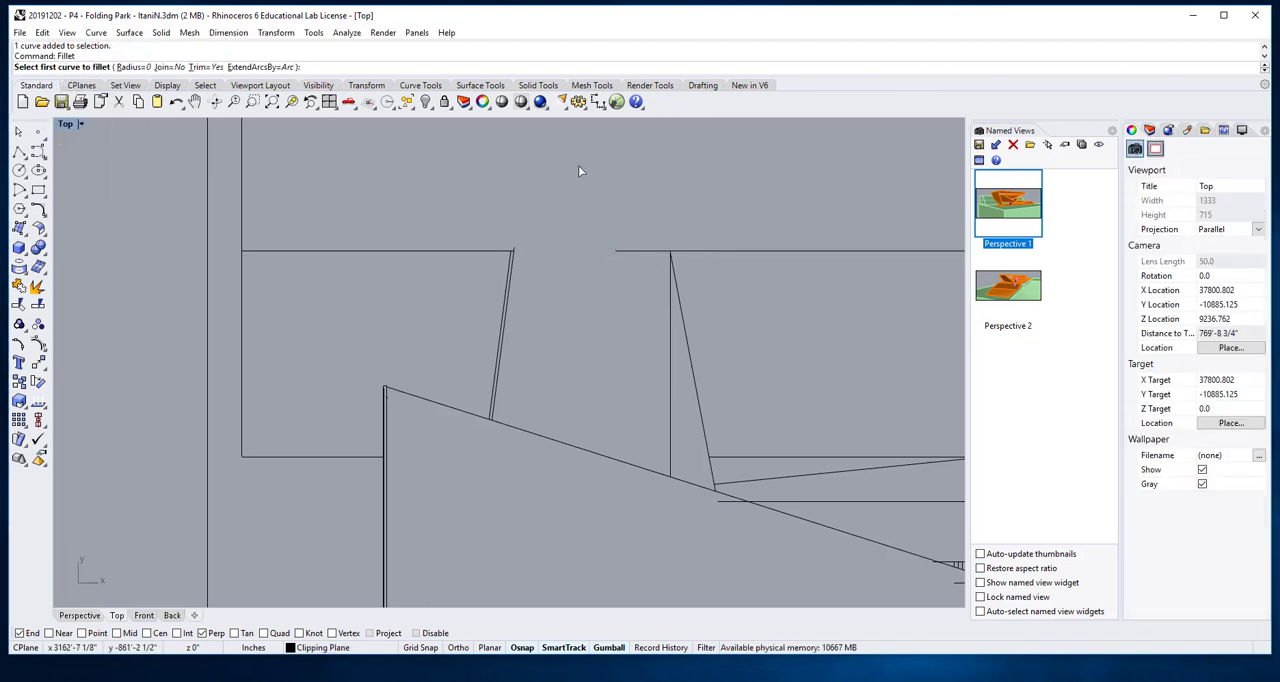
{"action": "left_click", "coordinate": [170, 67]}
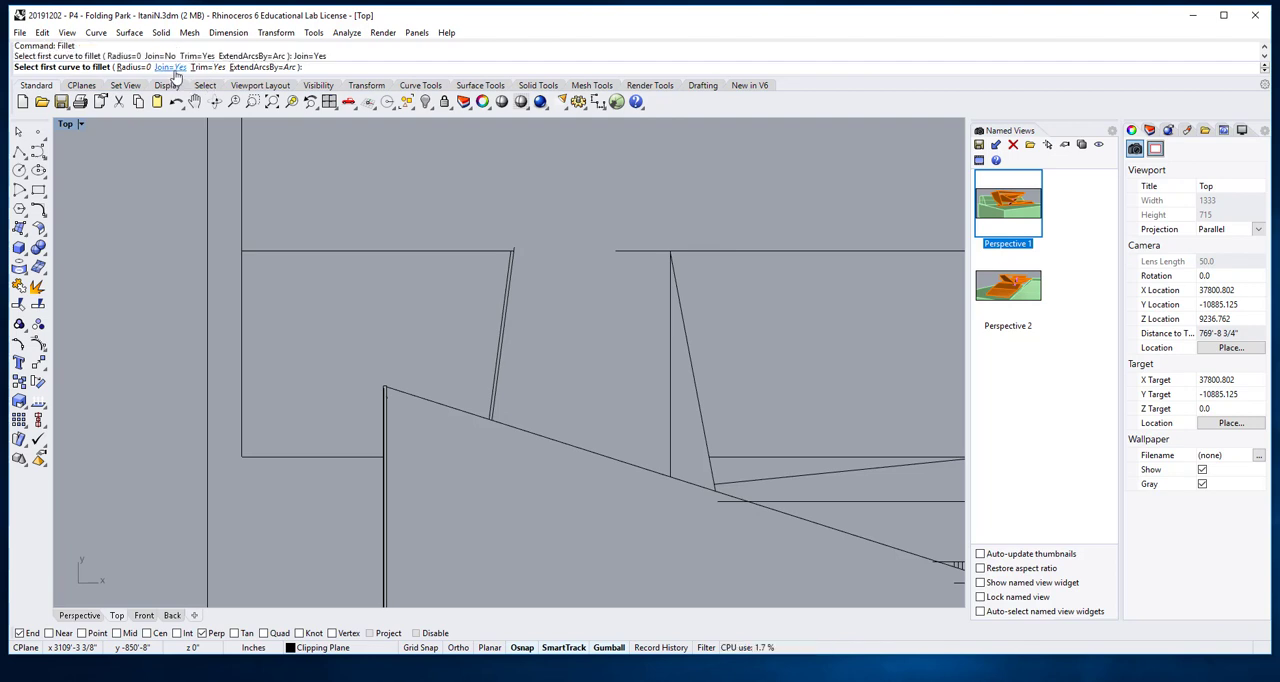
{"action": "left_click", "coordinate": [701, 251]}
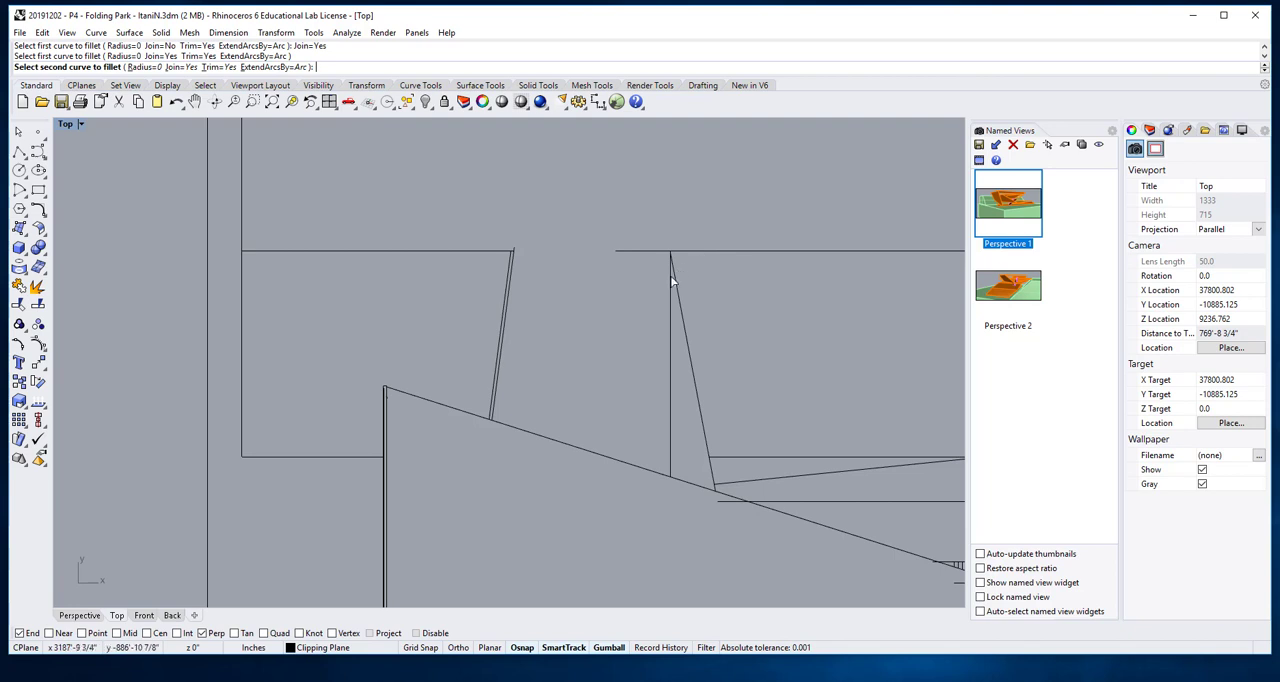
{"action": "left_click", "coordinate": [670, 275]}
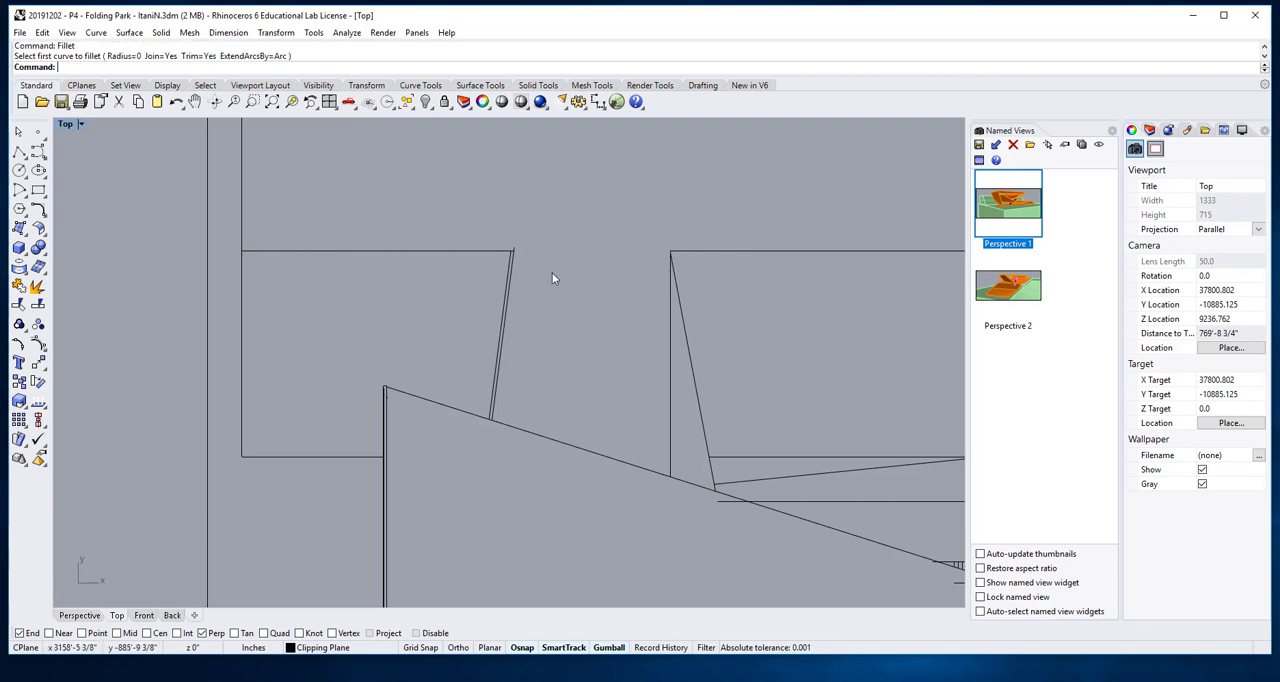
- Delete the right-hand line of the doubled slanted edge on the fold's left side
{"action": "scroll", "coordinate": [796, 240], "scroll_direction": "down", "scroll_amount": 8}
{"action": "right_click_drag", "start_coordinate": [812, 275], "coordinate": [703, 322]}
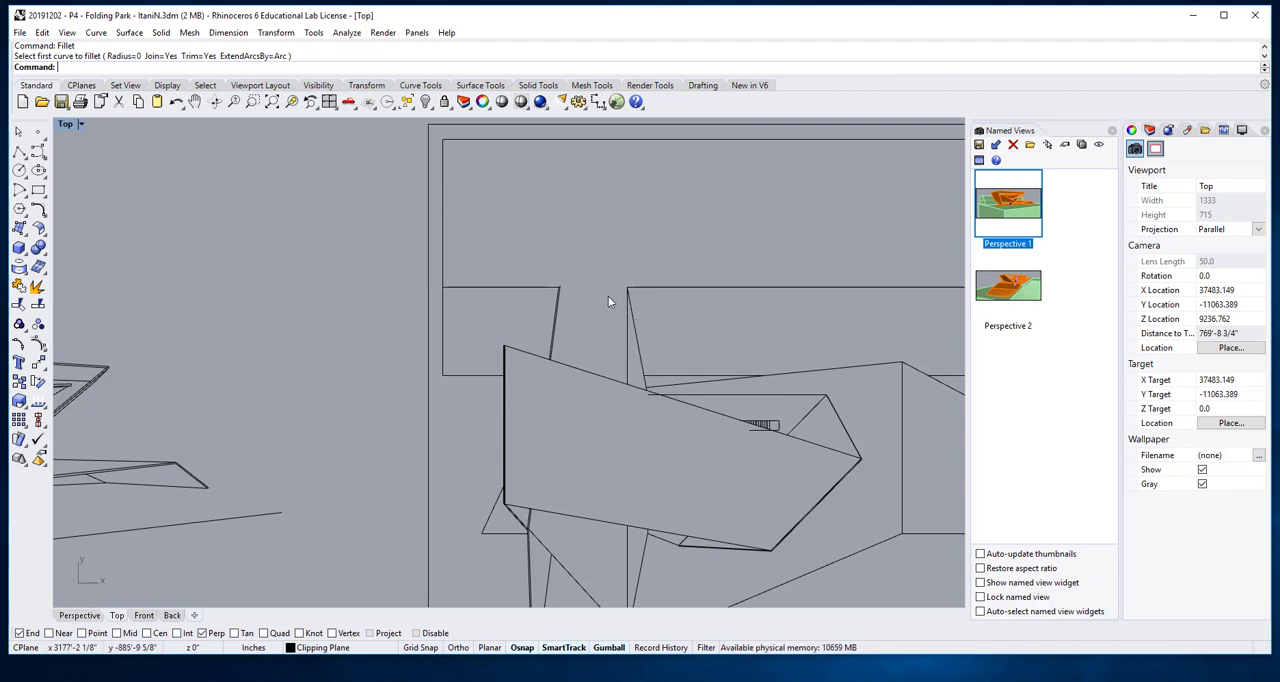
{"action": "scroll", "coordinate": [608, 296], "scroll_direction": "down", "scroll_amount": 4}
{"action": "right_click_drag", "start_coordinate": [608, 296], "coordinate": [729, 258]}
{"action": "scroll", "coordinate": [730, 321], "scroll_direction": "up", "scroll_amount": 16}
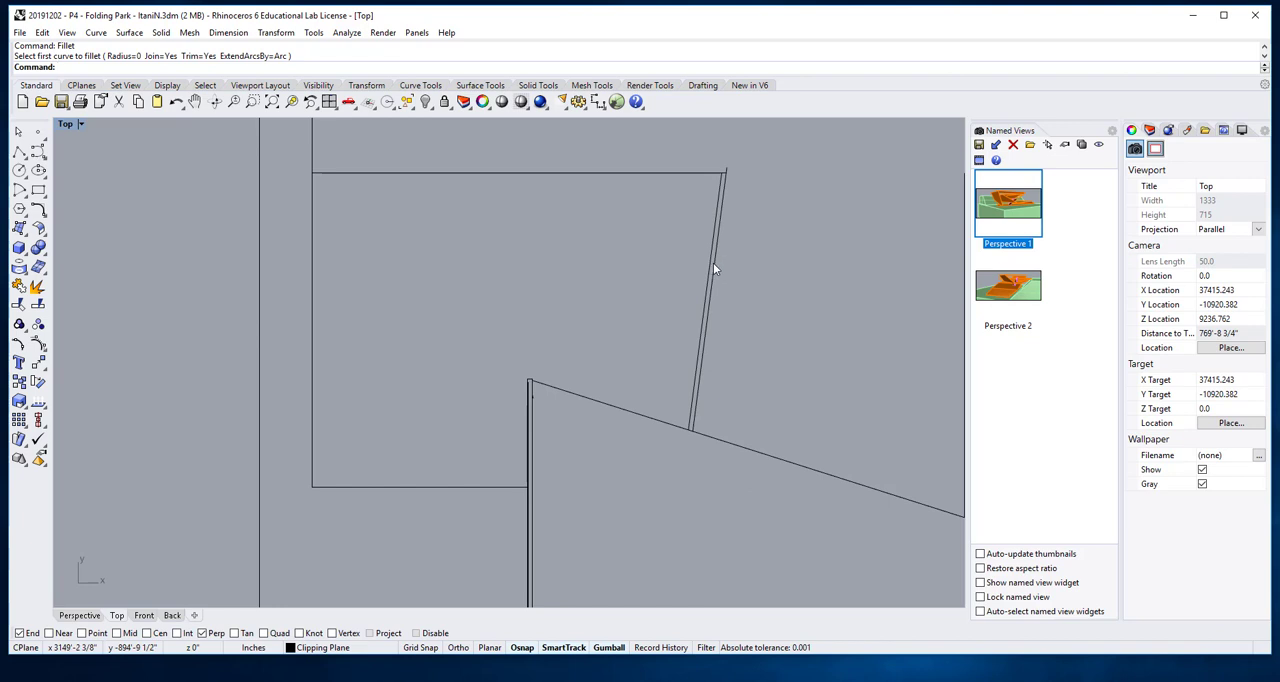
{"action": "left_click", "coordinate": [710, 264]}
{"action": "key", "text": "Delete"}
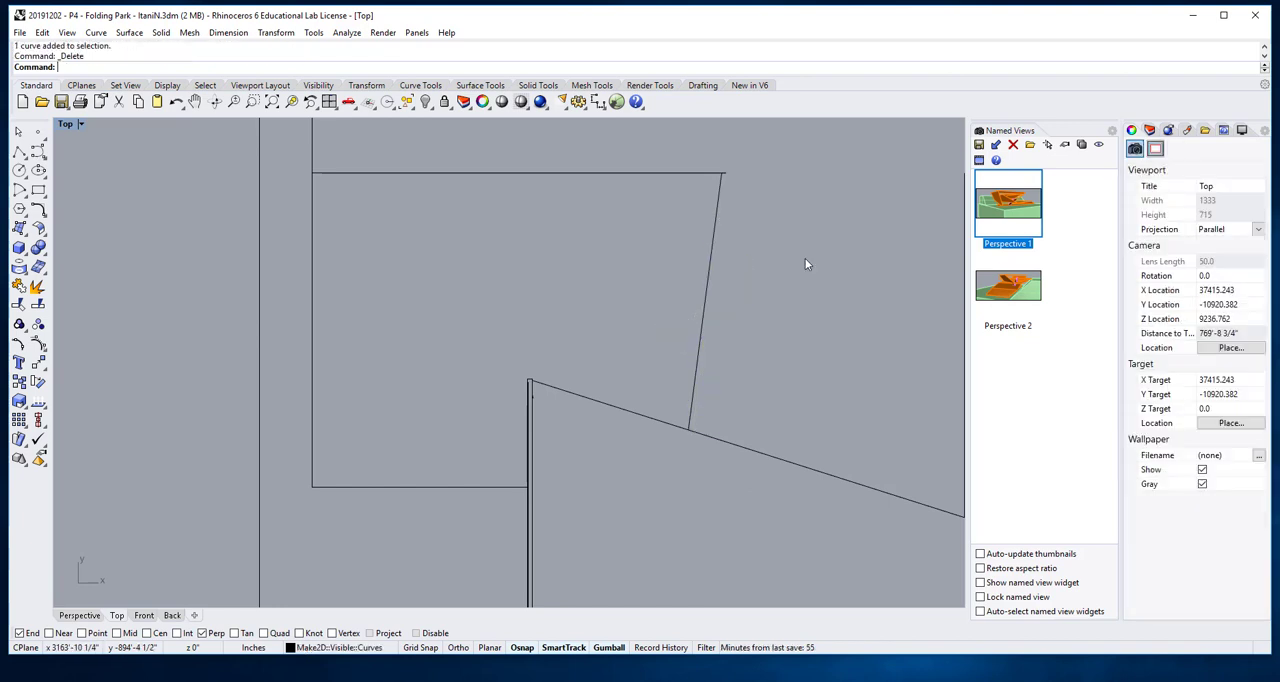
- Fillet the left-hand horizontal ground line with the remaining slanted edge, using radius 0 and Join=Yes, to trim the overhang
{"action": "type", "text": "Fillet"}
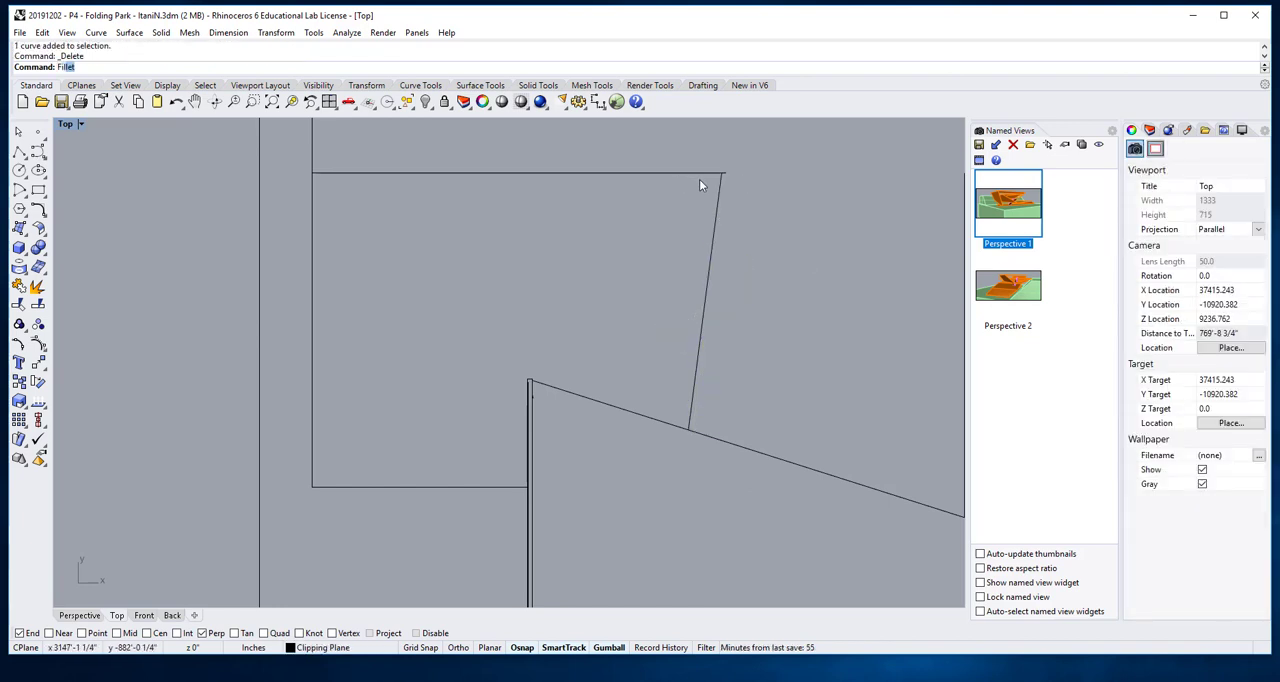
{"action": "key", "text": "Return"}
{"action": "left_click", "coordinate": [709, 176]}
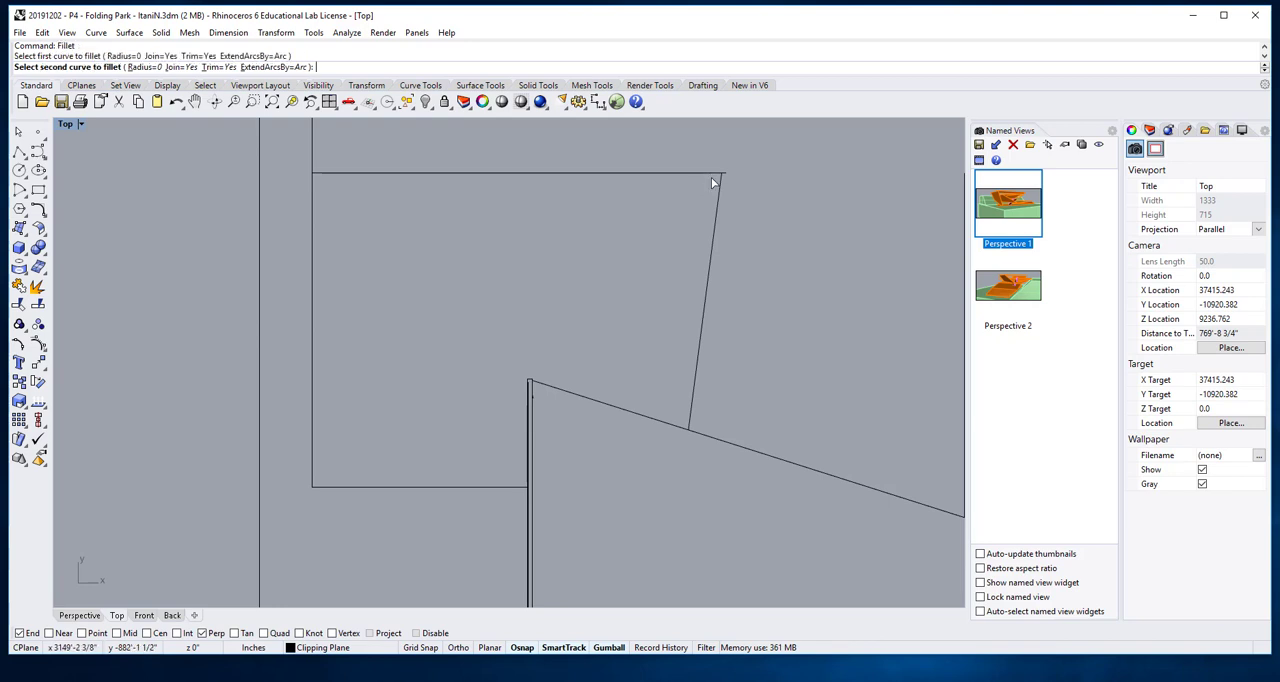
{"action": "left_click", "coordinate": [718, 187]}
- Delete the extra vertical lines and the short stray line inside the roof's left edge, keeping only the outermost vertical line
{"action": "scroll", "coordinate": [740, 206], "scroll_direction": "down", "scroll_amount": 8}
{"action": "scroll", "coordinate": [720, 250], "scroll_direction": "up", "scroll_amount": 4}
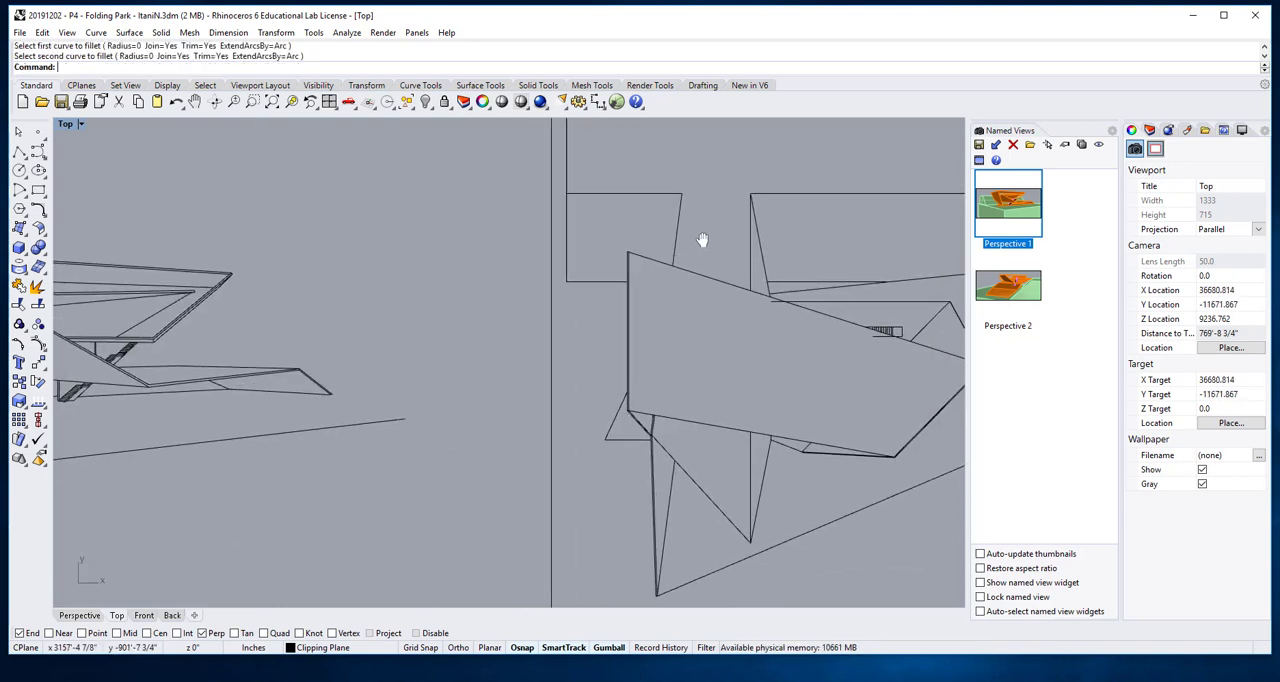
{"action": "scroll", "coordinate": [618, 286], "scroll_direction": "up", "scroll_amount": 8}
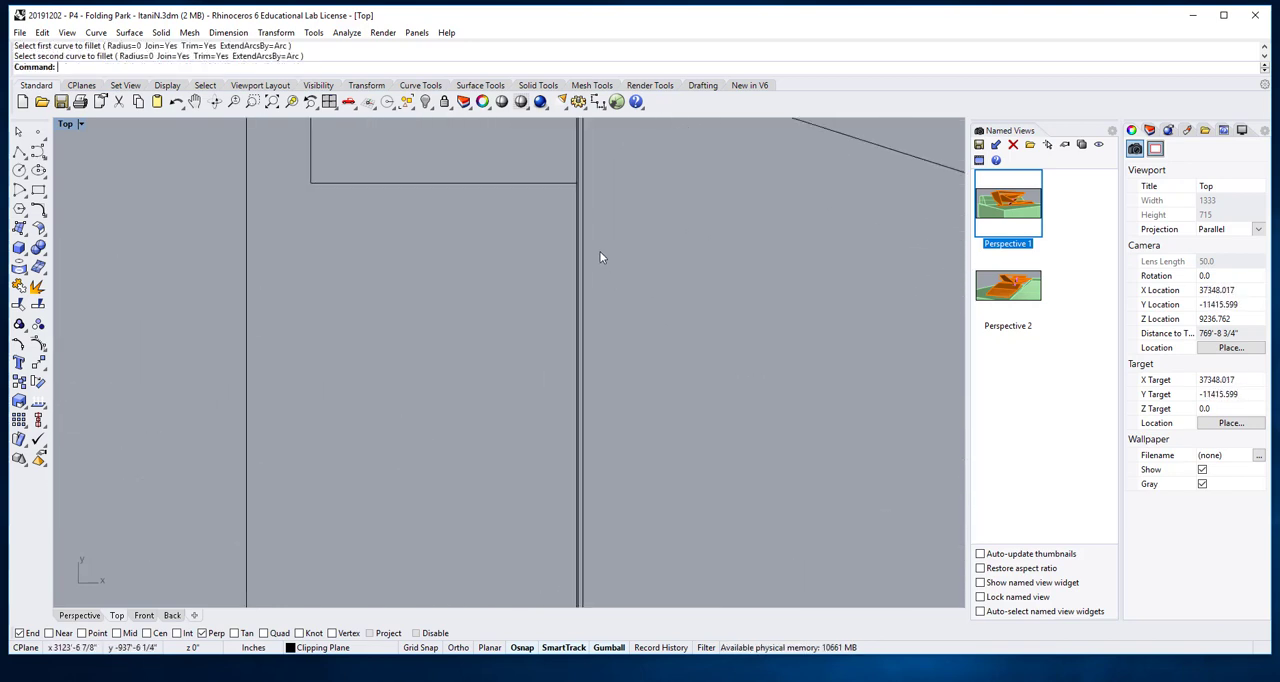
{"action": "scroll", "coordinate": [604, 255], "scroll_direction": "down", "scroll_amount": 6}
{"action": "right_click_drag", "start_coordinate": [603, 248], "coordinate": [590, 307]}
{"action": "scroll", "coordinate": [576, 168], "scroll_direction": "up", "scroll_amount": 2}
{"action": "scroll", "coordinate": [578, 230], "scroll_direction": "up", "scroll_amount": 3}
{"action": "scroll", "coordinate": [593, 281], "scroll_direction": "up", "scroll_amount": 3}
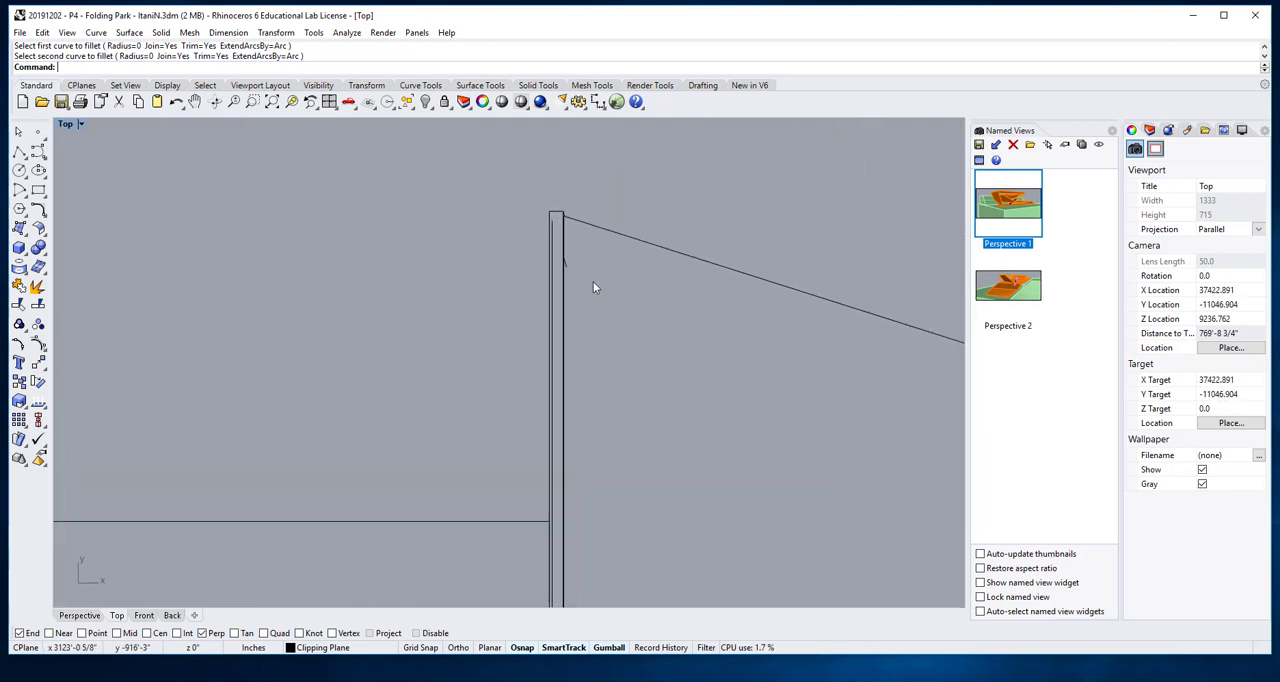
{"action": "scroll", "coordinate": [573, 281], "scroll_direction": "down", "scroll_amount": 2}
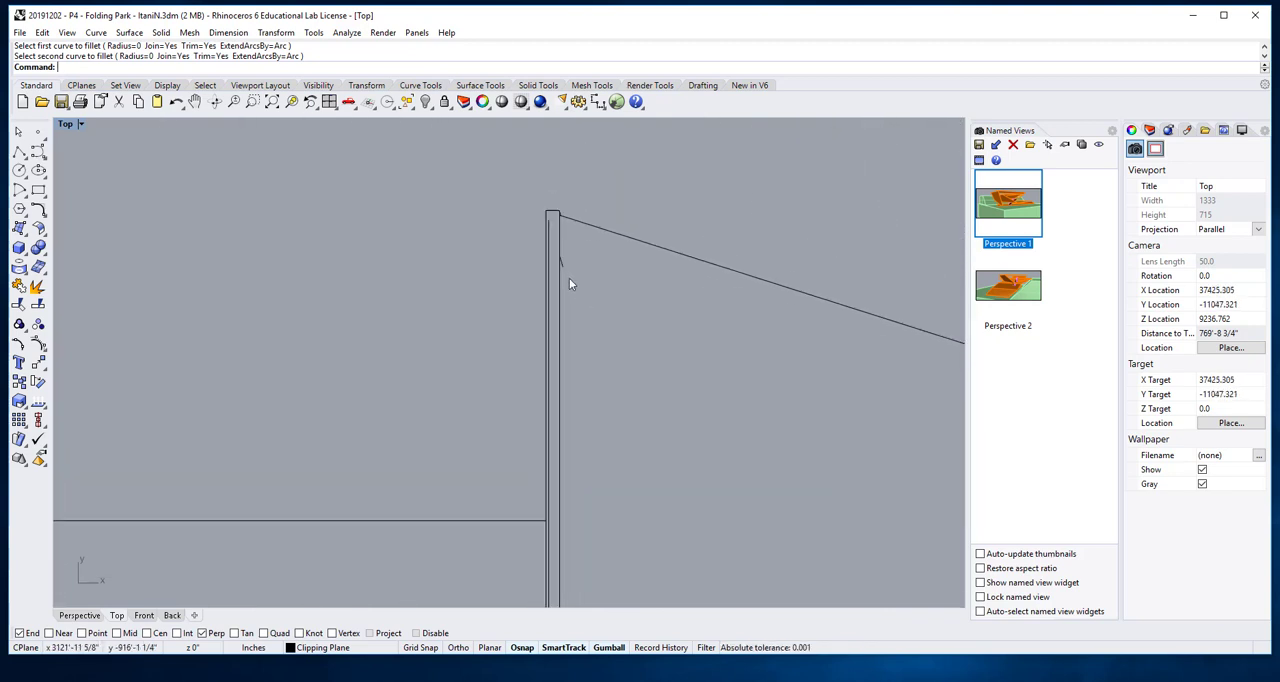
{"action": "left_click", "coordinate": [550, 252]}
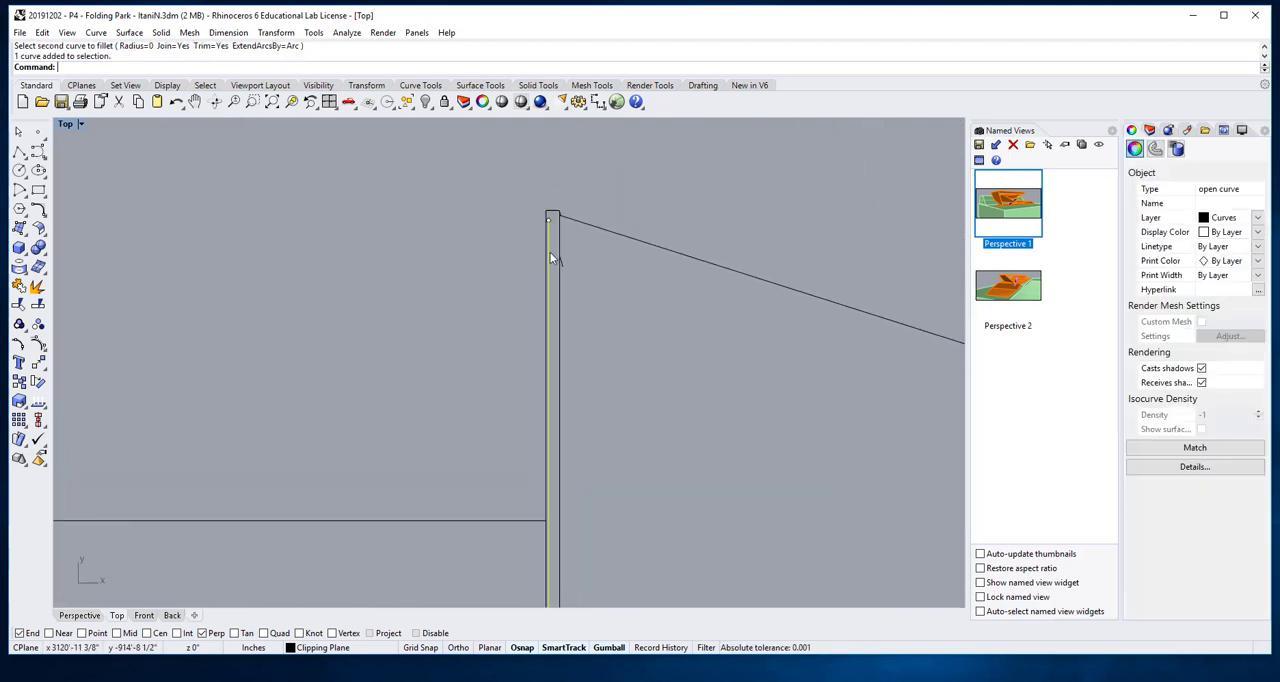
{"action": "left_click", "coordinate": [603, 274]}
{"action": "left_click_drag", "start_coordinate": [592, 287], "coordinate": [556, 255]}
{"action": "key", "text": "Delete"}
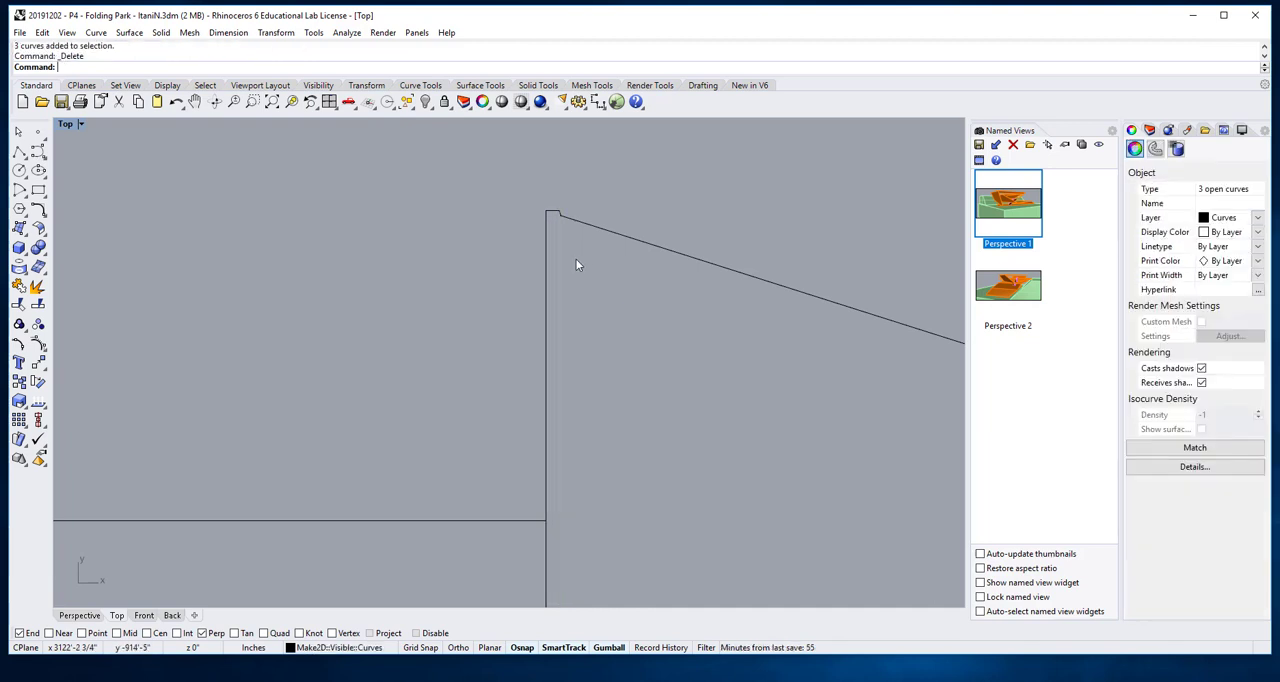
- Delete the two short lines capping the gap between the roof's vertical left edge and its upper slanted edge
{"action": "left_click_drag", "start_coordinate": [540, 195], "coordinate": [585, 246]}
{"action": "key", "text": "Delete"}
{"action": "scroll", "coordinate": [587, 312], "scroll_direction": "down", "scroll_amount": 9}
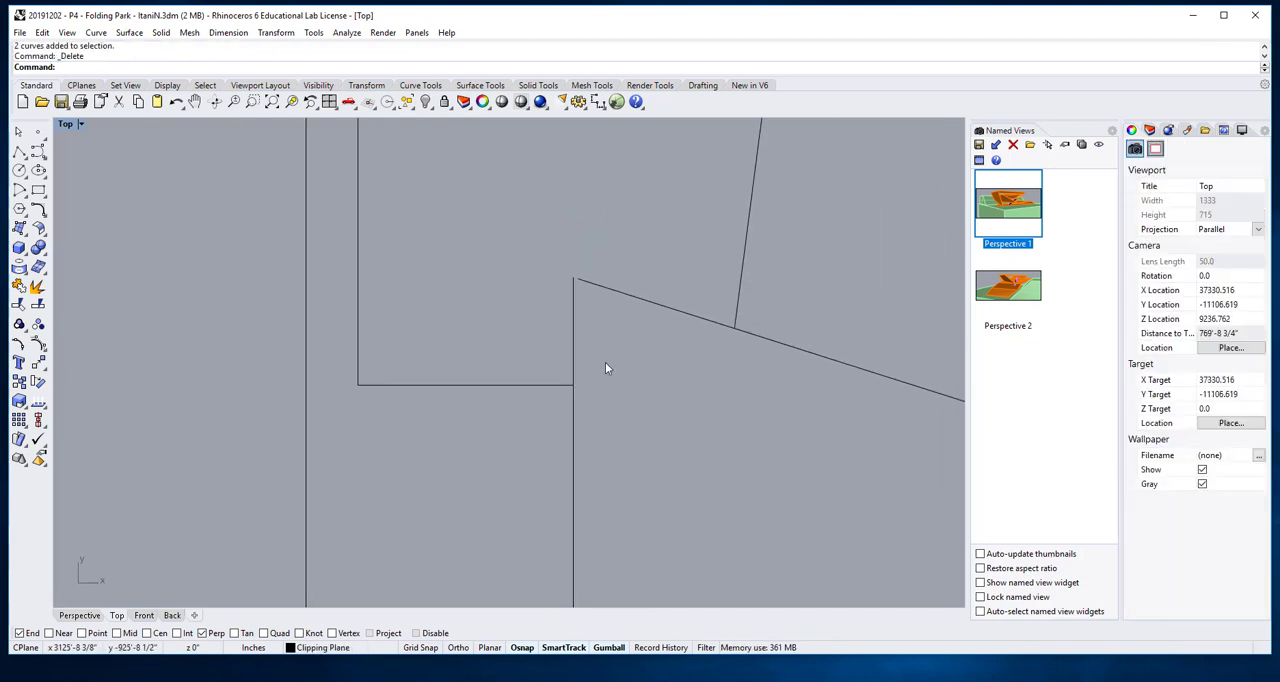
- Delete the tiny stray curves at the lower-left corner of the roof outline, where the vertical edge meets the slanted lines
{"action": "scroll", "coordinate": [606, 368], "scroll_direction": "down", "scroll_amount": 8}
{"action": "right_click_drag", "start_coordinate": [617, 410], "coordinate": [620, 246]}
{"action": "scroll", "coordinate": [592, 402], "scroll_direction": "up", "scroll_amount": 18}
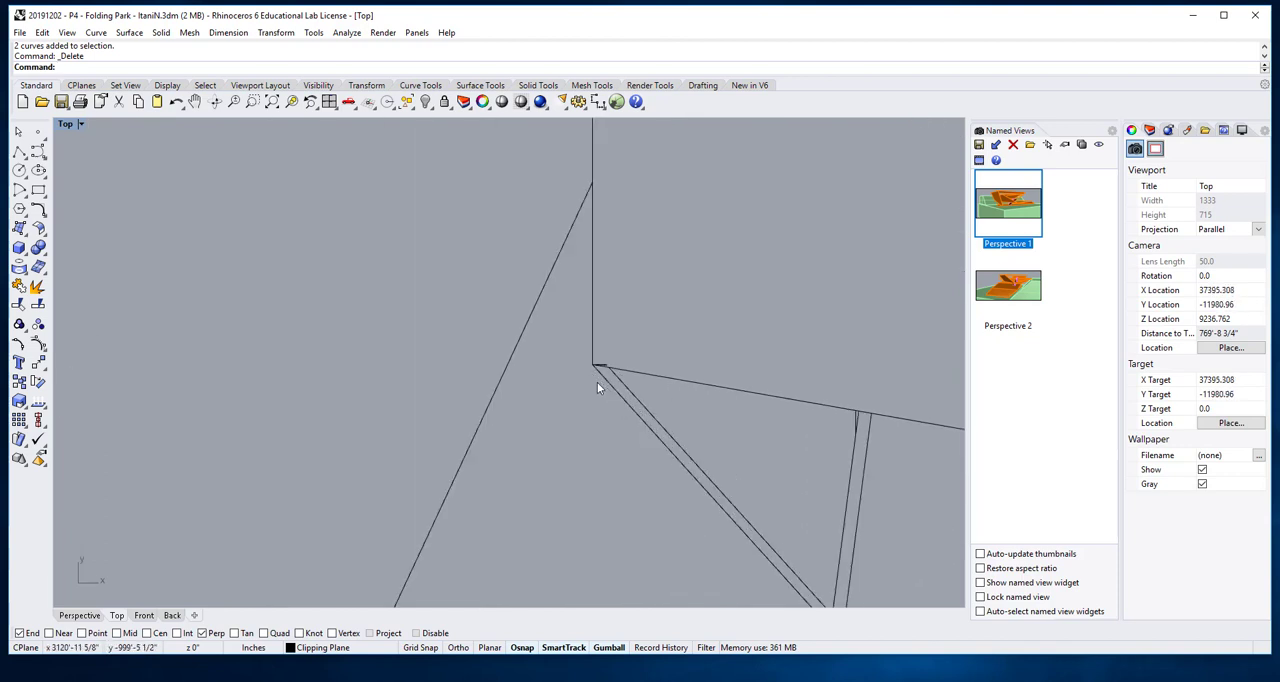
{"action": "left_click_drag", "start_coordinate": [575, 340], "coordinate": [641, 391]}
{"action": "key", "text": "Delete"}
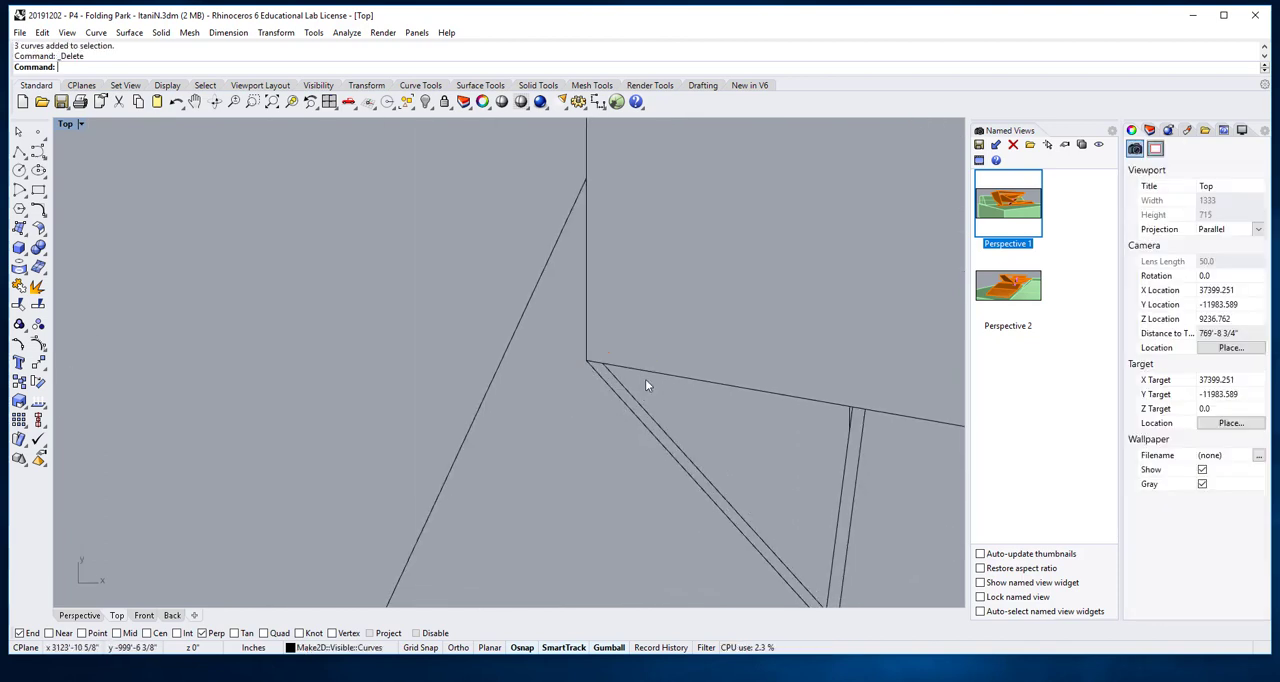
- Fillet the roof's upper slanted edge with its vertical left edge, using radius 0 and Join=Yes, to close the upper-left corner
{"action": "right_click_drag", "start_coordinate": [649, 380], "coordinate": [565, 338]}
{"action": "scroll", "coordinate": [571, 384], "scroll_direction": "up", "scroll_amount": 10}
{"action": "scroll", "coordinate": [561, 377], "scroll_direction": "down", "scroll_amount": 4}
{"action": "scroll", "coordinate": [570, 275], "scroll_direction": "down", "scroll_amount": 12}
{"action": "right_click_drag", "start_coordinate": [579, 192], "coordinate": [549, 410]}
{"action": "scroll", "coordinate": [538, 250], "scroll_direction": "up", "scroll_amount": 16}
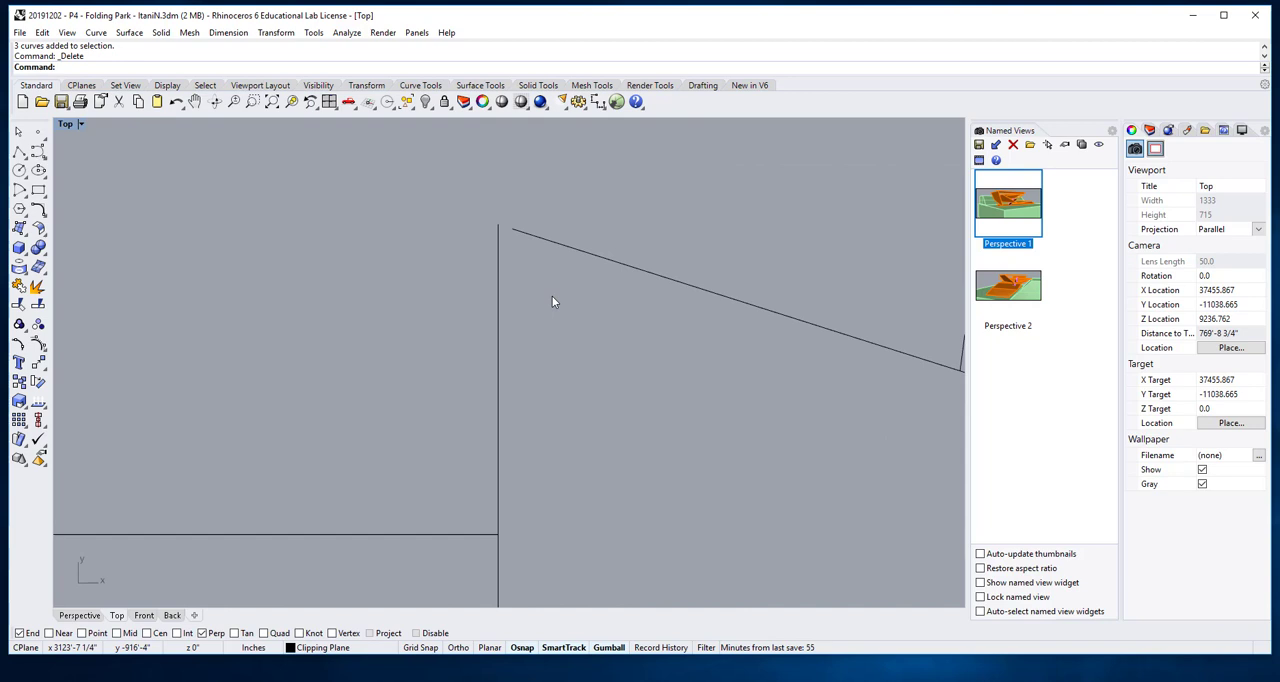
{"action": "key", "text": "Return"}
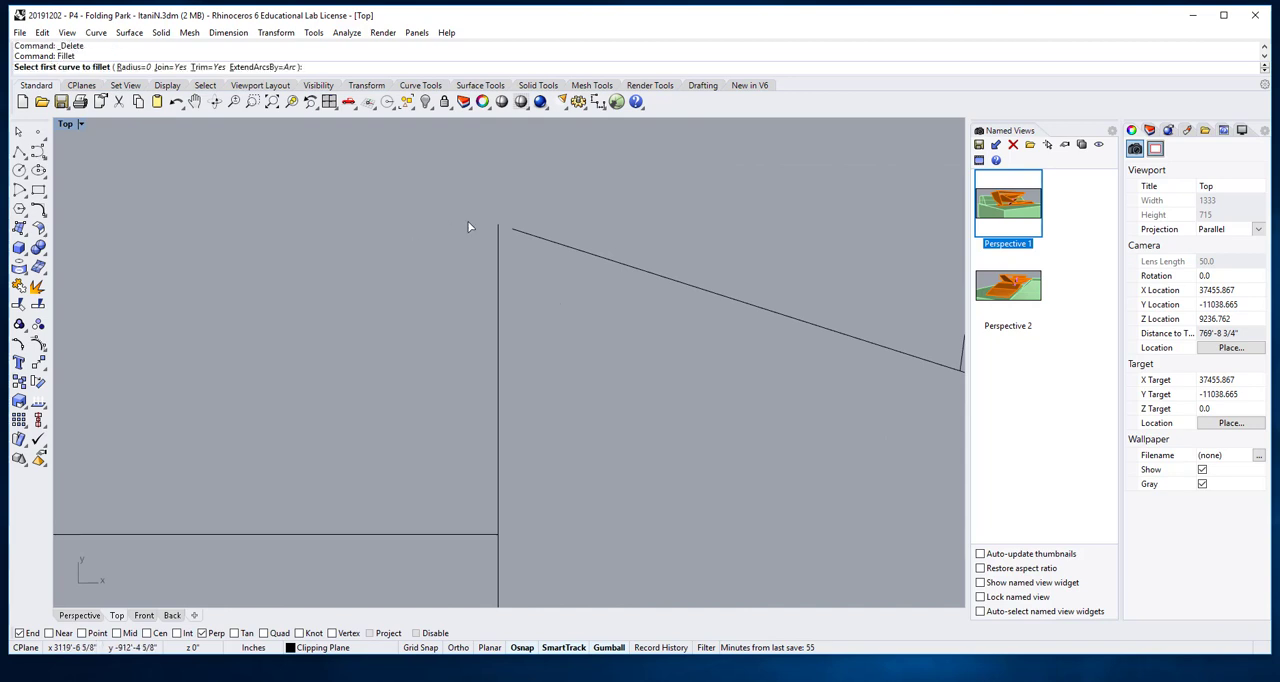
{"action": "left_click", "coordinate": [523, 232]}
{"action": "left_click", "coordinate": [499, 254]}
{"action": "right_click", "coordinate": [499, 250]}
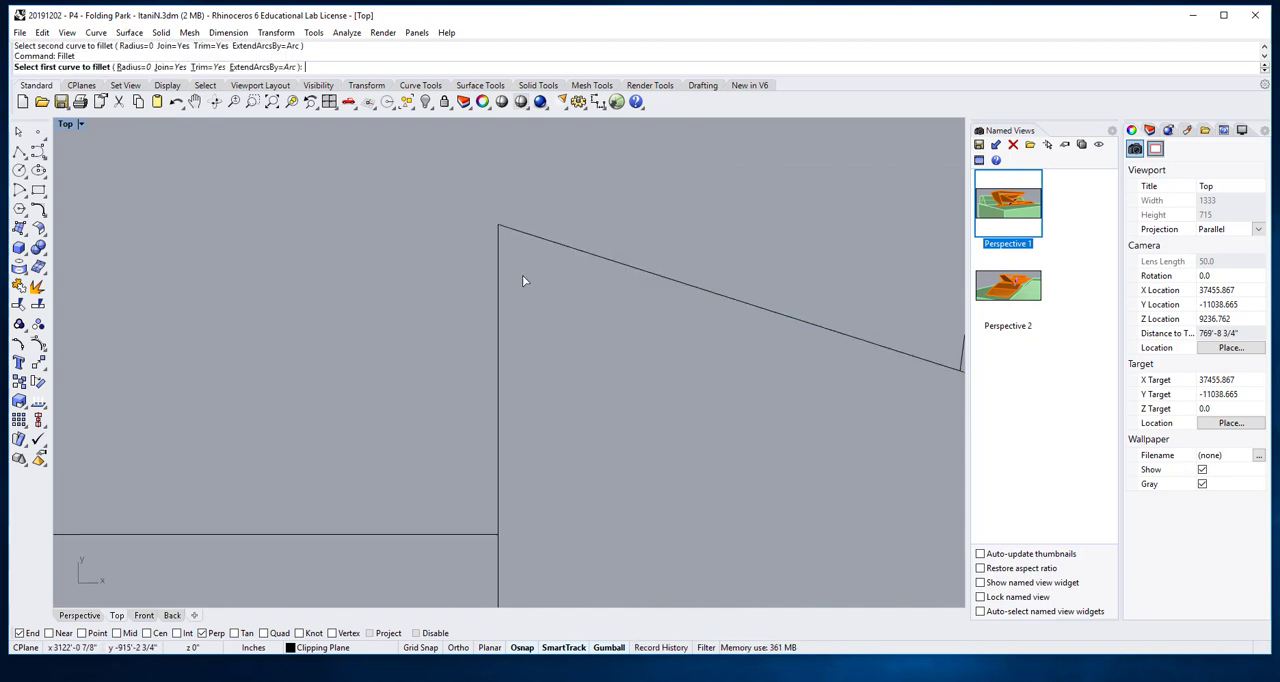
- Delete the two lines forming the small triangle that projects left of the roof's lower-left corner
{"action": "scroll", "coordinate": [563, 304], "scroll_direction": "down", "scroll_amount": 12}
{"action": "right_click_drag", "start_coordinate": [643, 394], "coordinate": [569, 346]}
{"action": "scroll", "coordinate": [487, 425], "scroll_direction": "up", "scroll_amount": 6}
{"action": "scroll", "coordinate": [496, 447], "scroll_direction": "up", "scroll_amount": 2}
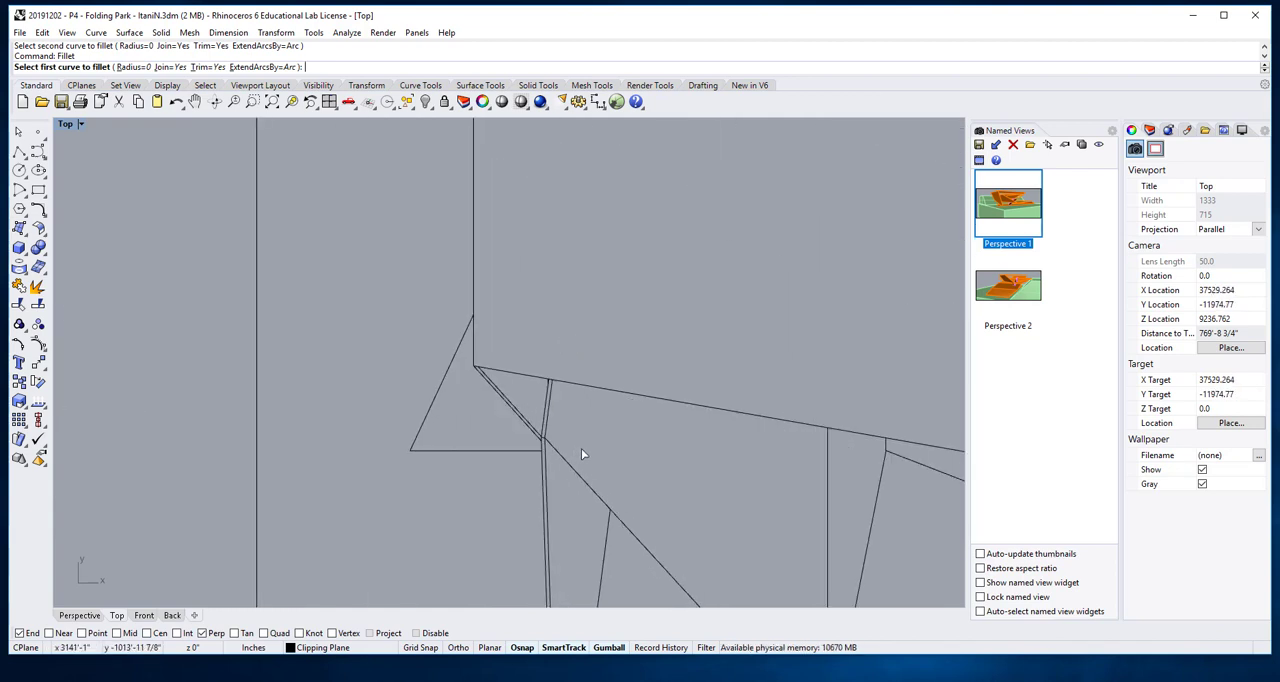
{"action": "scroll", "coordinate": [583, 450], "scroll_direction": "down", "scroll_amount": 8}
{"action": "right_click_drag", "start_coordinate": [597, 464], "coordinate": [555, 290]}
{"action": "scroll", "coordinate": [527, 298], "scroll_direction": "up", "scroll_amount": 4}
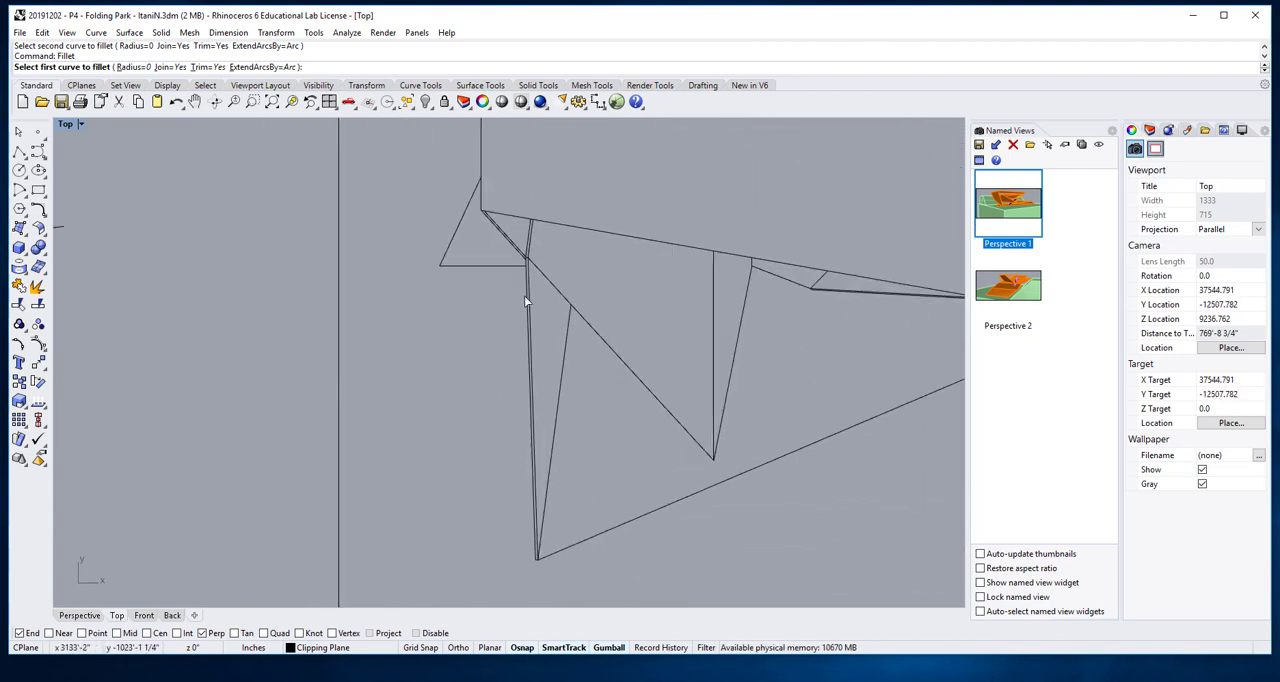
{"action": "scroll", "coordinate": [535, 267], "scroll_direction": "up", "scroll_amount": 6}
{"action": "scroll", "coordinate": [535, 267], "scroll_direction": "down", "scroll_amount": 6}
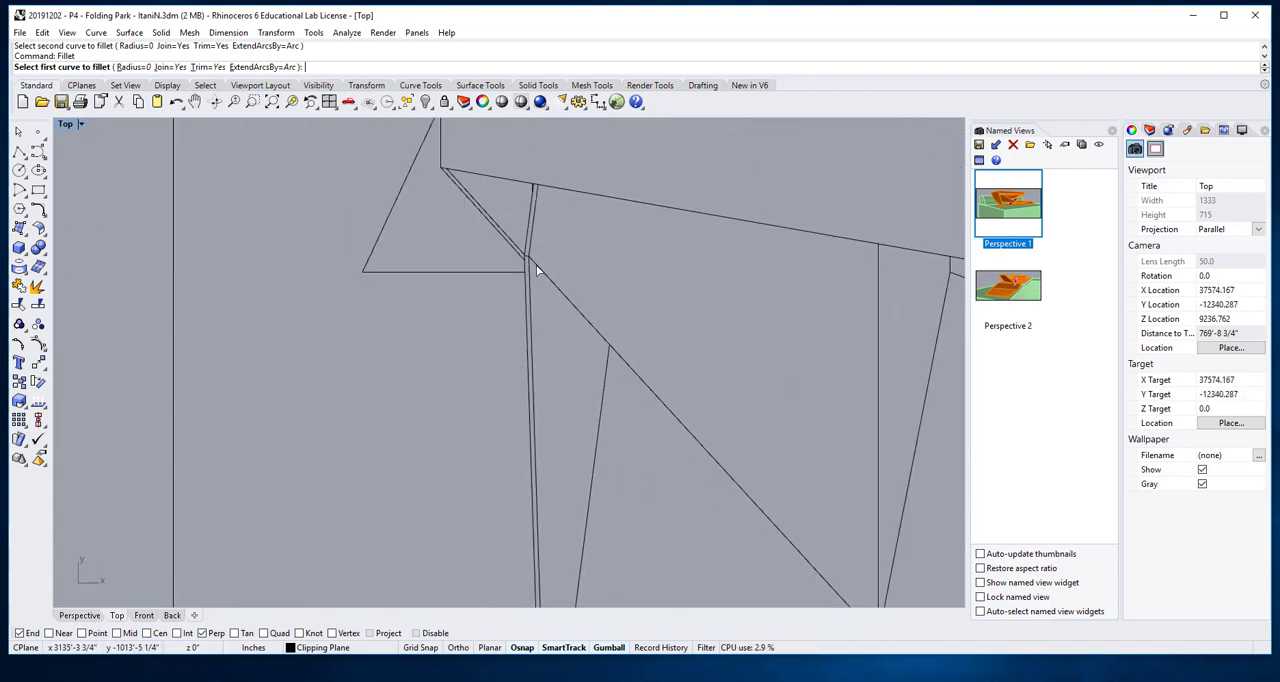
{"action": "right_click_drag", "start_coordinate": [556, 278], "coordinate": [580, 323]}
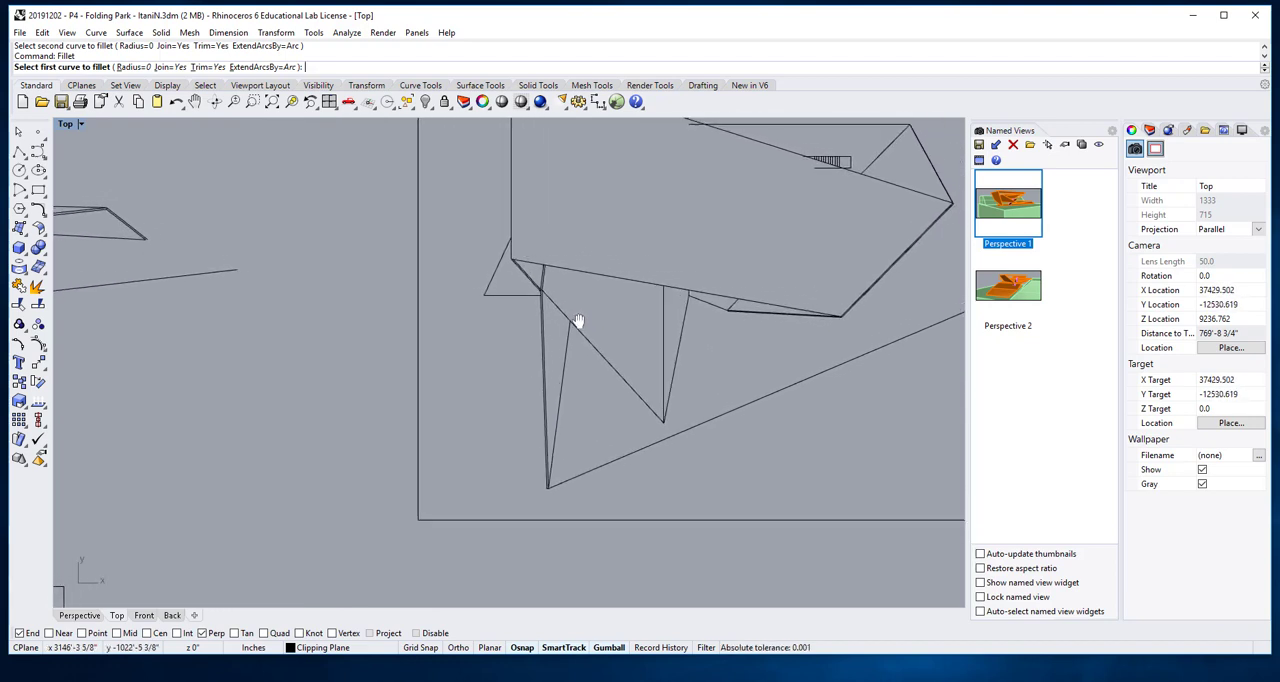
{"action": "left_click_drag", "start_coordinate": [499, 319], "coordinate": [458, 277]}
{"action": "left_click", "coordinate": [489, 300]}
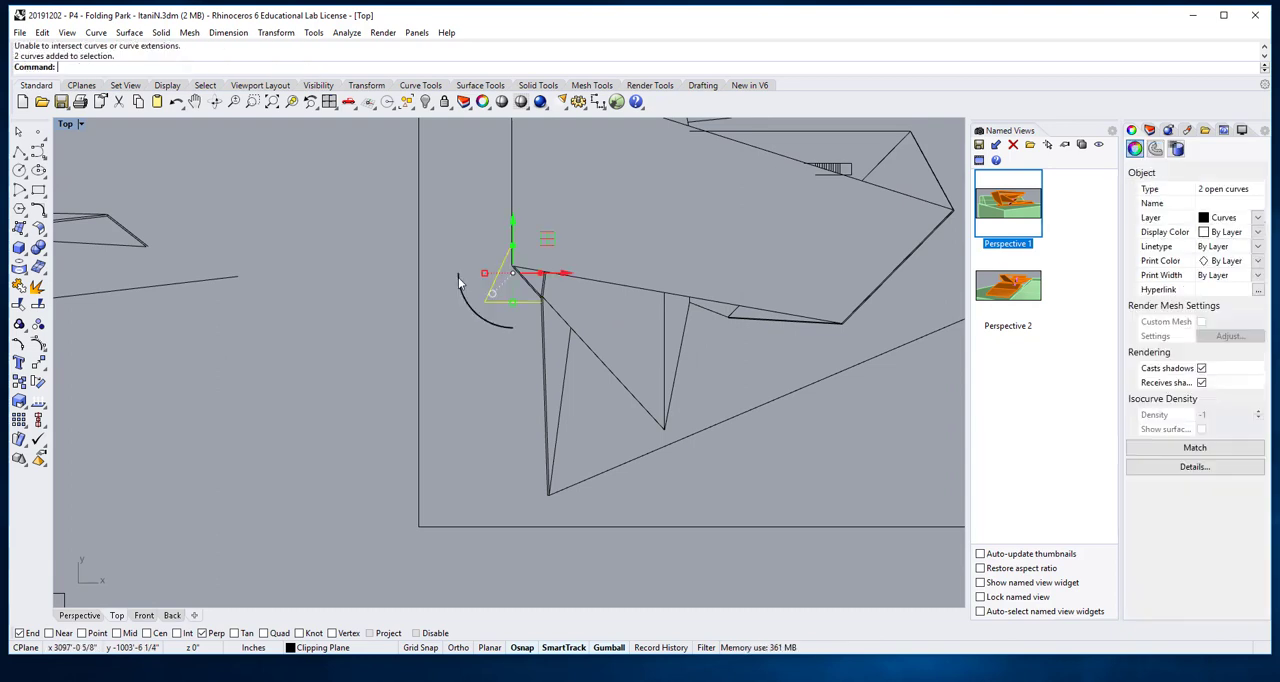
{"action": "key", "text": "Delete"}
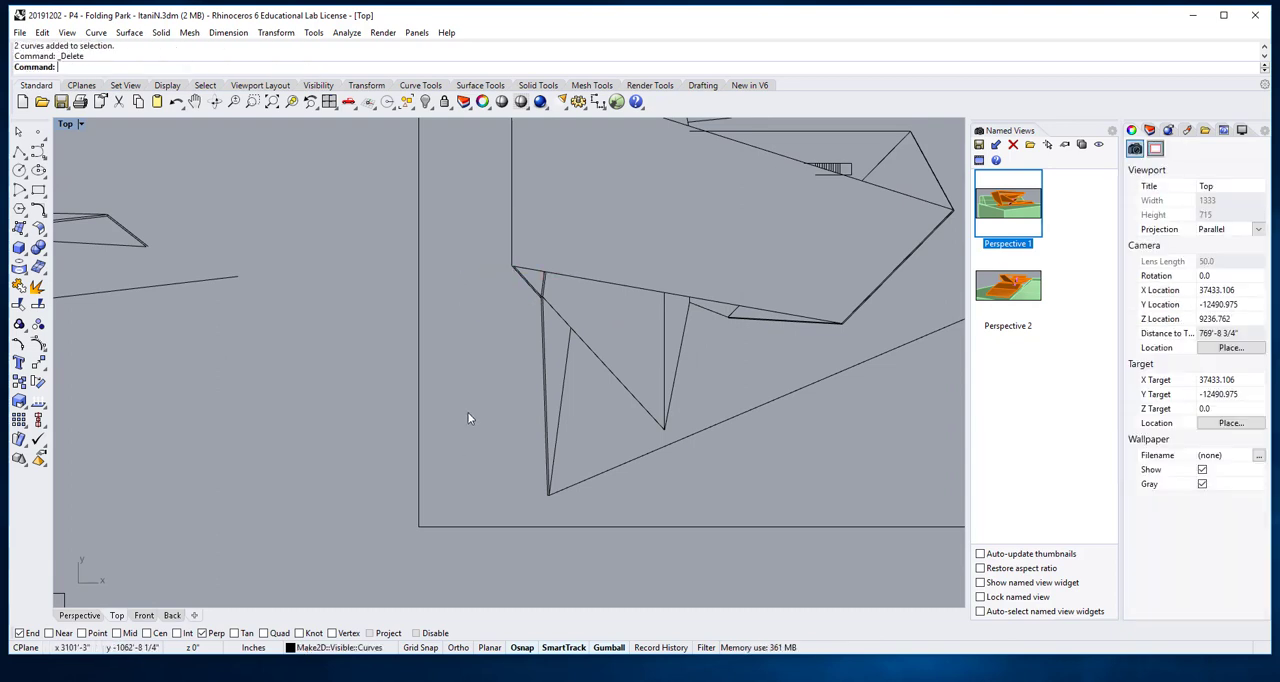
- Examine the doubled edges on the roof's right side, around the pointed tip and up to the upper corner
{"action": "scroll", "coordinate": [469, 410], "scroll_direction": "down", "scroll_amount": 5}
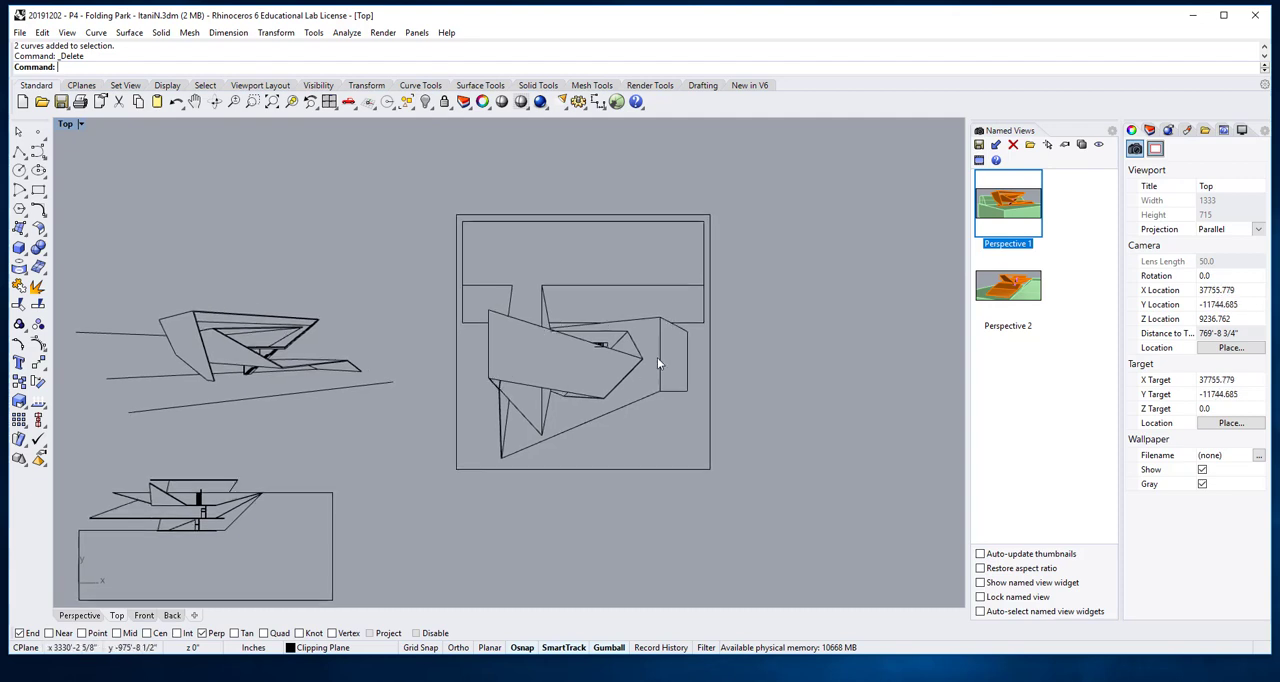
{"action": "scroll", "coordinate": [657, 363], "scroll_direction": "up", "scroll_amount": 8}
{"action": "right_click_drag", "start_coordinate": [509, 511], "coordinate": [527, 437]}
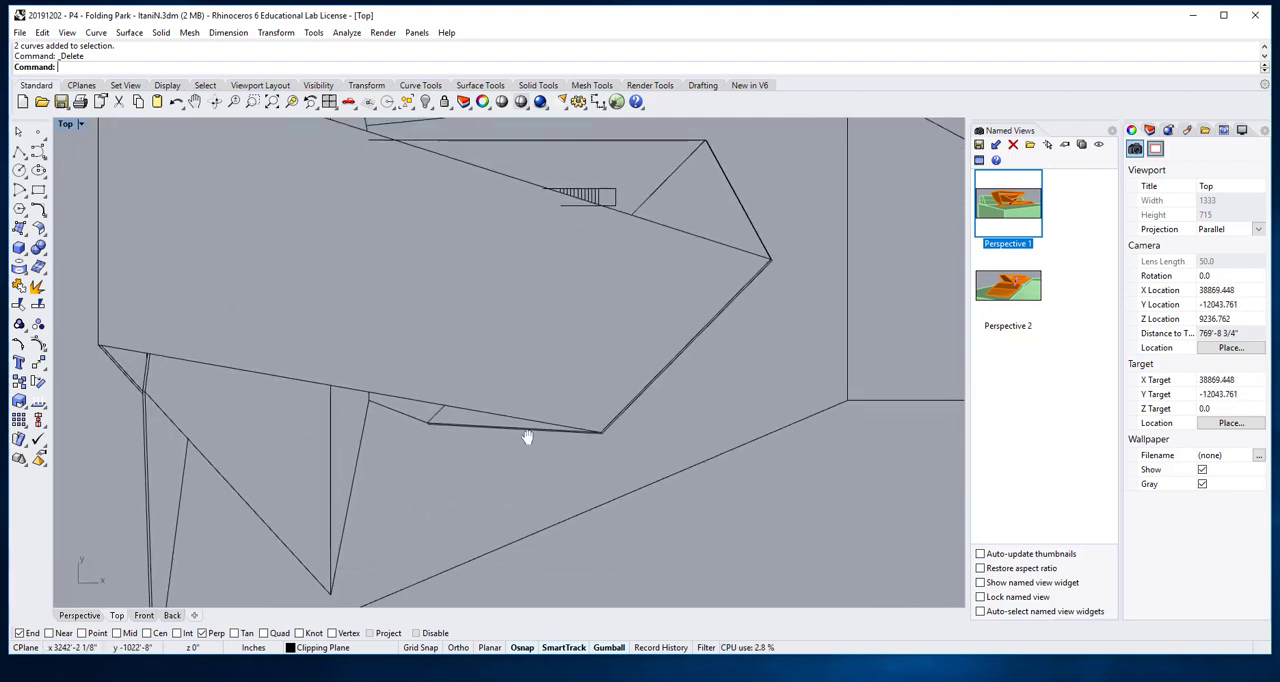
{"action": "scroll", "coordinate": [778, 240], "scroll_direction": "up", "scroll_amount": 12}
{"action": "right_click_drag", "start_coordinate": [727, 281], "coordinate": [619, 418]}
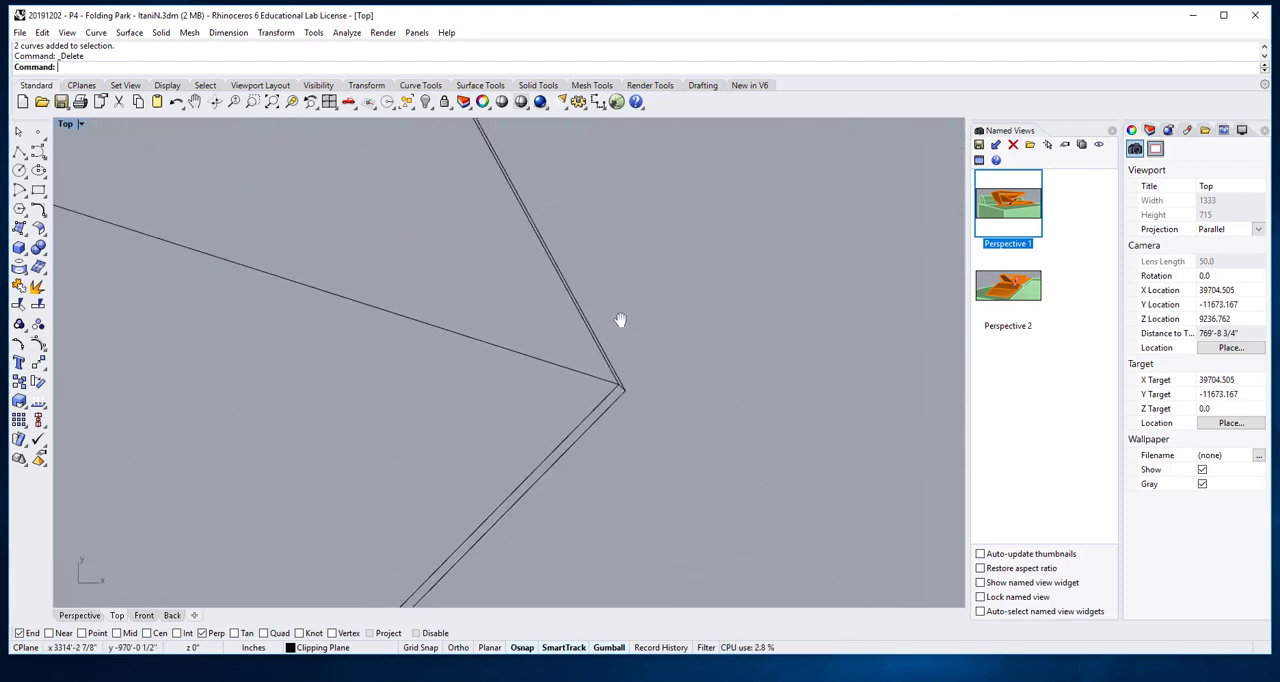
{"action": "right_click_drag", "start_coordinate": [620, 320], "coordinate": [594, 411]}
{"action": "right_click_drag", "start_coordinate": [507, 241], "coordinate": [584, 370]}
{"action": "mouse_move", "coordinate": [504, 209]}
{"action": "right_mouse_down"}
{"action": "mouse_move", "coordinate": [591, 353]}
{"action": "mouse_move", "coordinate": [552, 319]}
{"action": "right_mouse_up"}
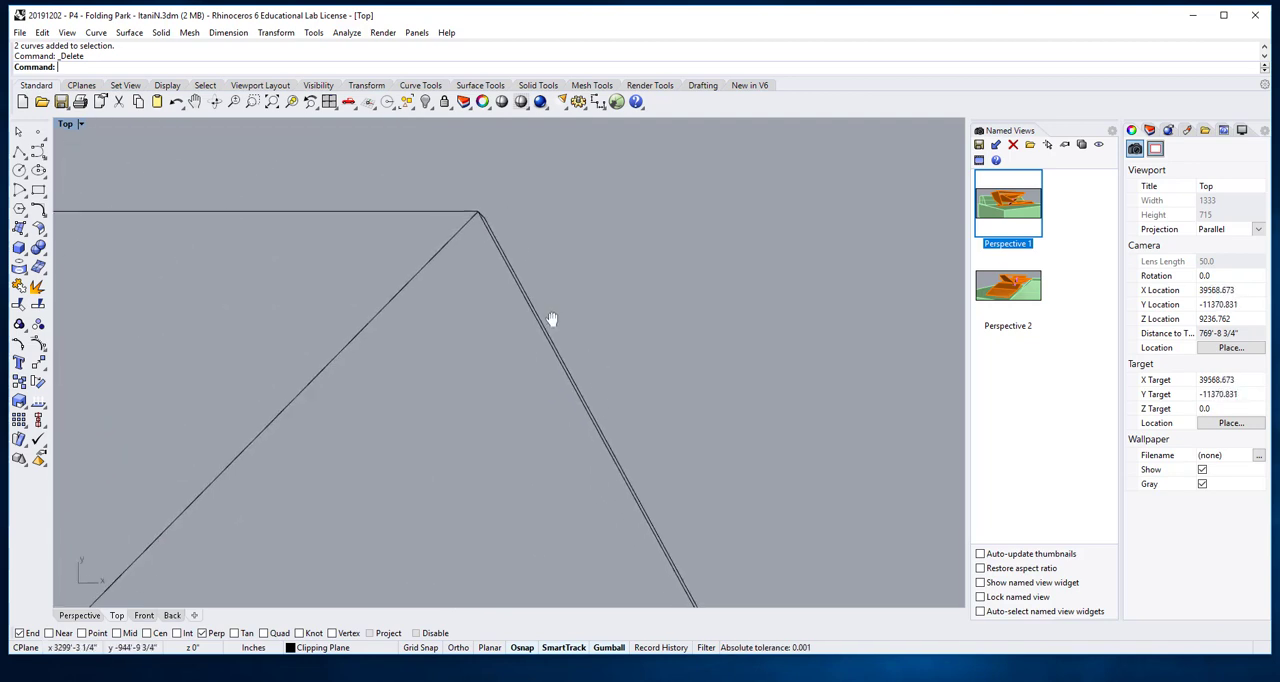
{"action": "scroll", "coordinate": [498, 229], "scroll_direction": "up", "scroll_amount": 11}
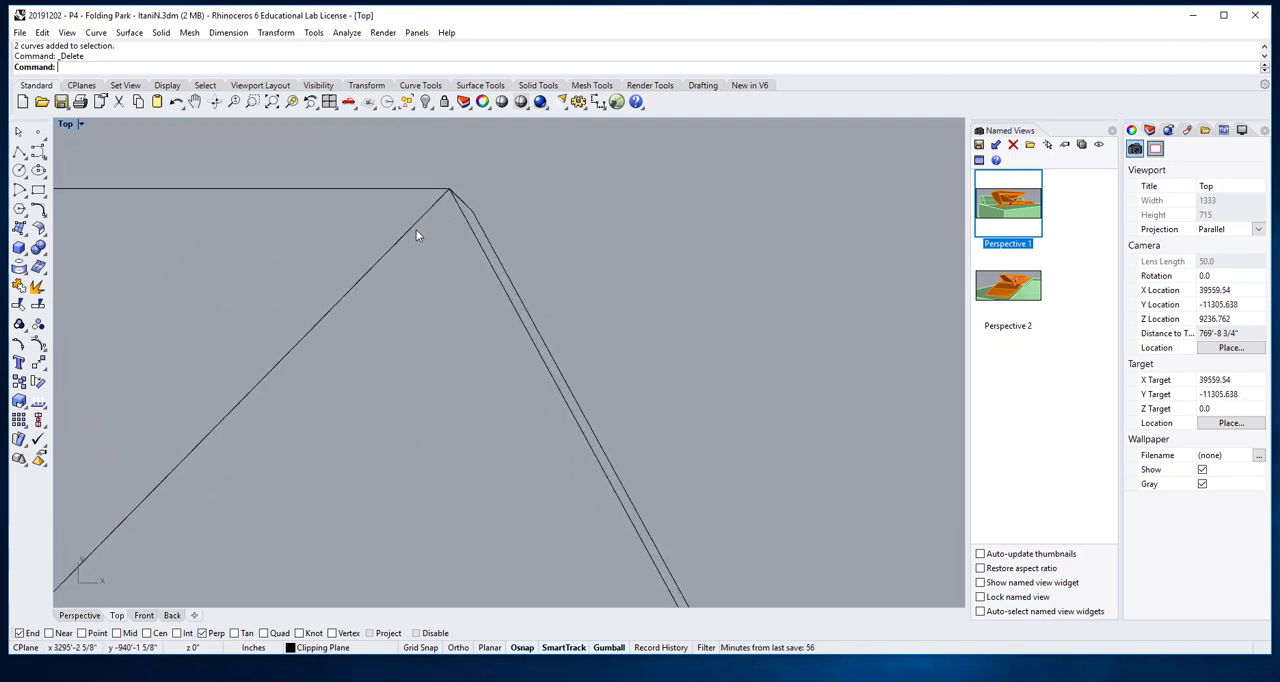
{"action": "scroll", "coordinate": [571, 352], "scroll_direction": "down", "scroll_amount": 13}
{"action": "right_click_drag", "start_coordinate": [669, 491], "coordinate": [560, 250]}
{"action": "right_click_drag", "start_coordinate": [619, 507], "coordinate": [573, 353]}
{"action": "scroll", "coordinate": [637, 460], "scroll_direction": "up", "scroll_amount": 2}
{"action": "scroll", "coordinate": [637, 459], "scroll_direction": "up", "scroll_amount": 6}
{"action": "right_click_drag", "start_coordinate": [671, 437], "coordinate": [638, 338]}
{"action": "scroll", "coordinate": [632, 326], "scroll_direction": "up", "scroll_amount": 6}
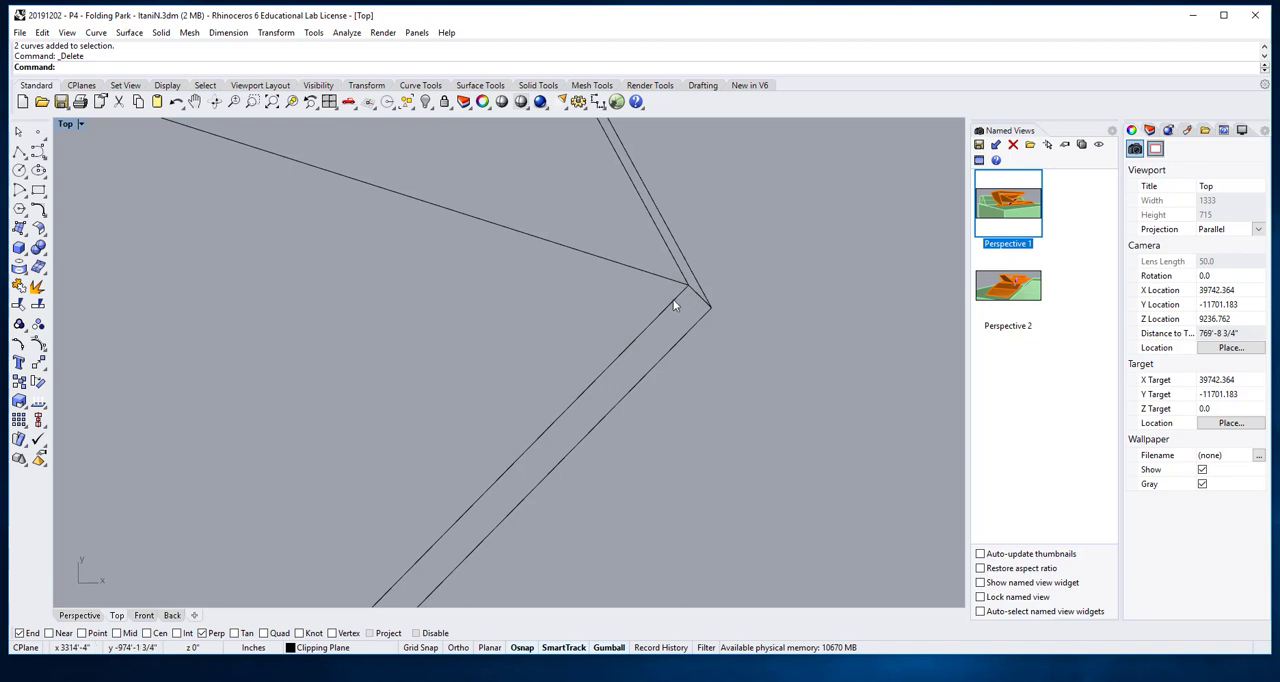
- Delete the inner line of the doubled slanted edge running down from the roof's right-hand tip
{"action": "scroll", "coordinate": [700, 340], "scroll_direction": "down", "scroll_amount": 8}
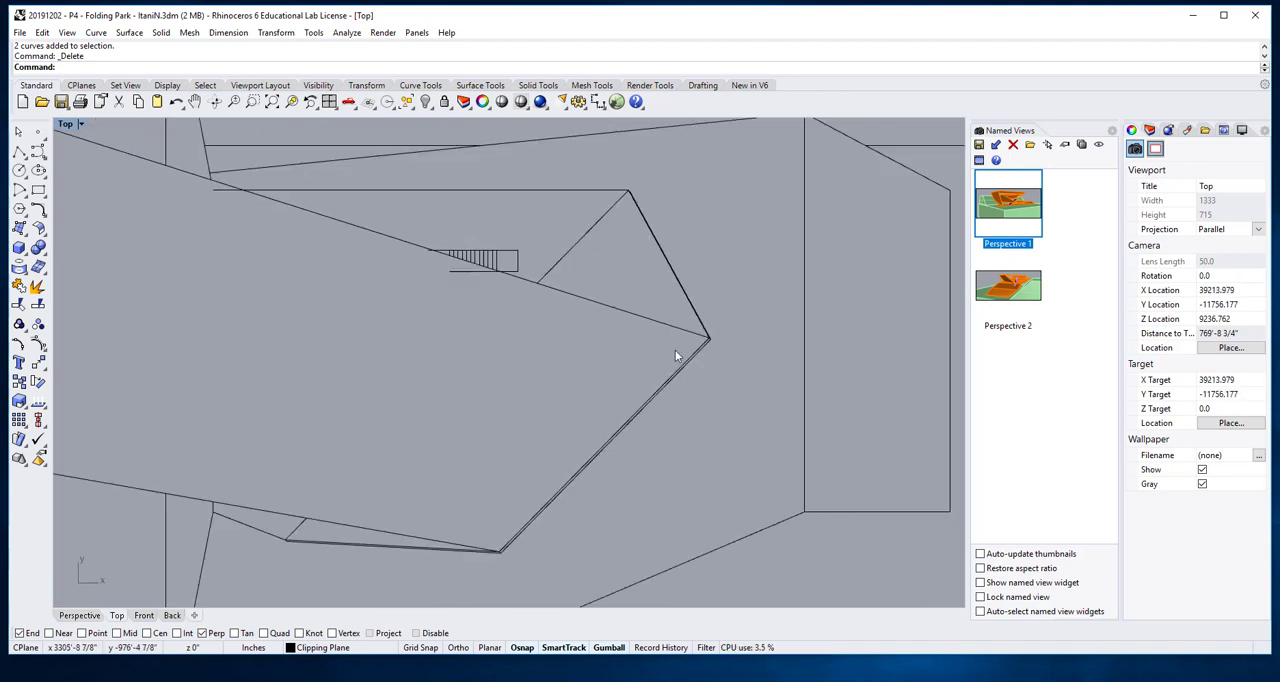
{"action": "scroll", "coordinate": [675, 350], "scroll_direction": "up", "scroll_amount": 3}
{"action": "scroll", "coordinate": [790, 340], "scroll_direction": "up", "scroll_amount": 4}
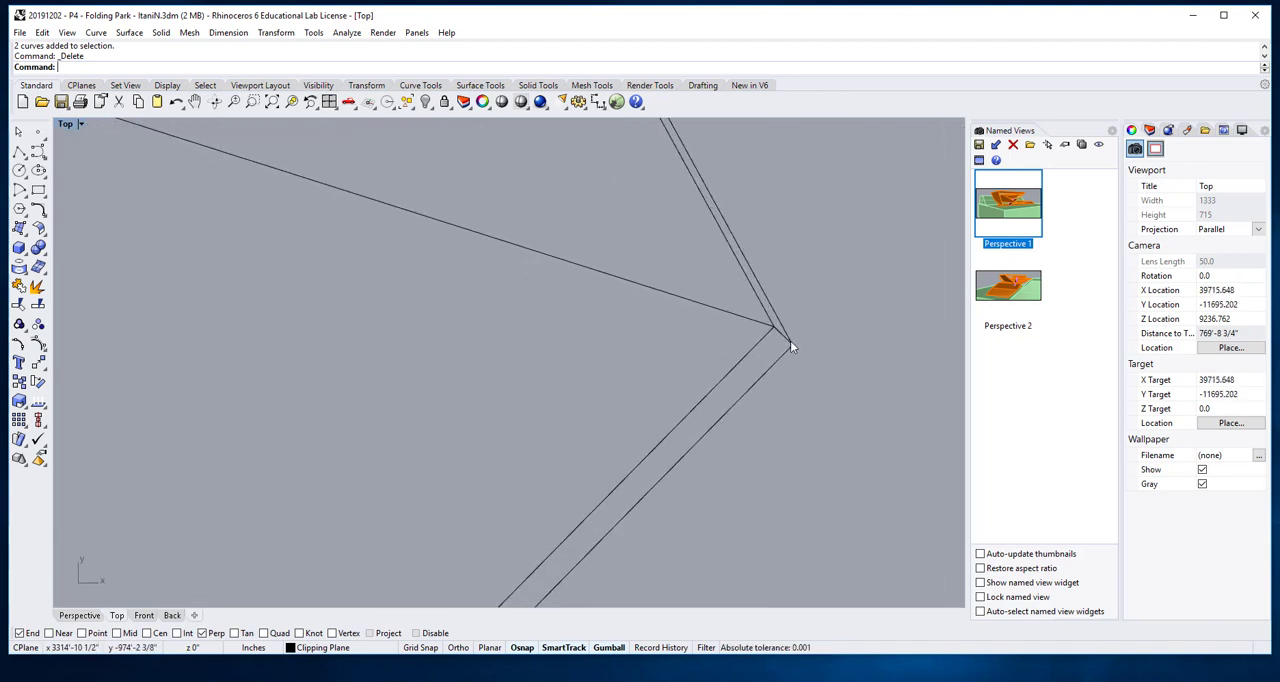
{"action": "left_click", "coordinate": [729, 351]}
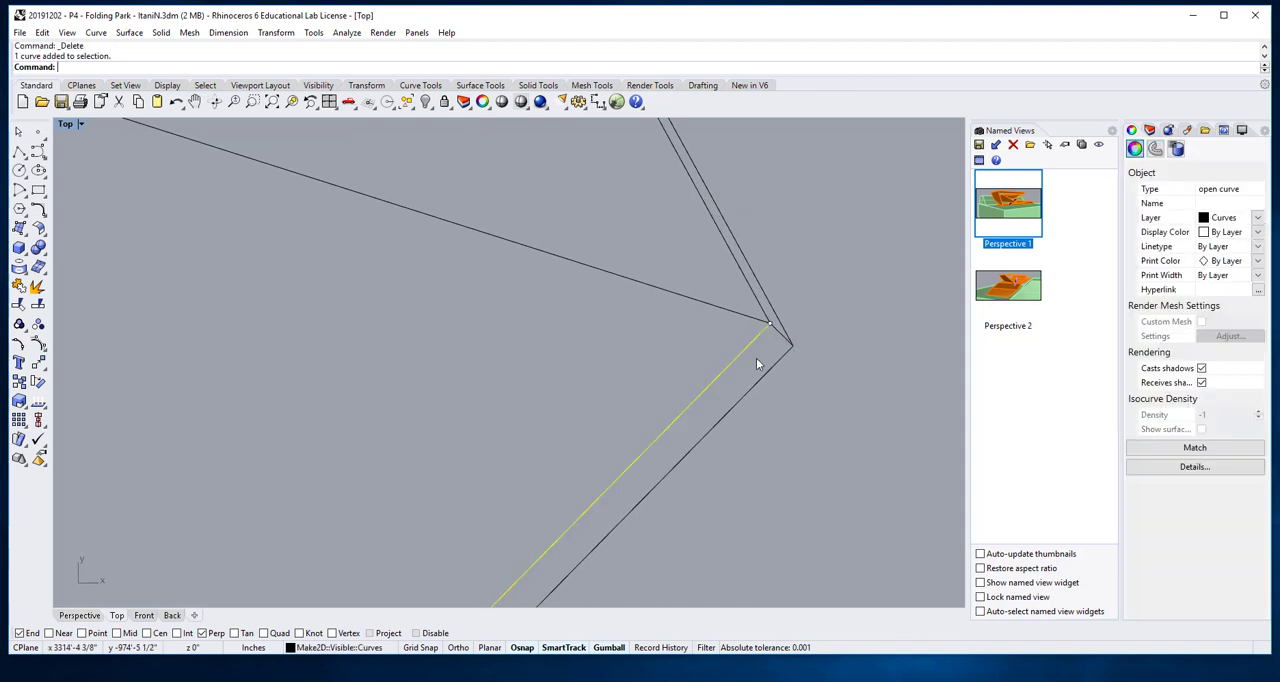
{"action": "key", "text": "Delete"}
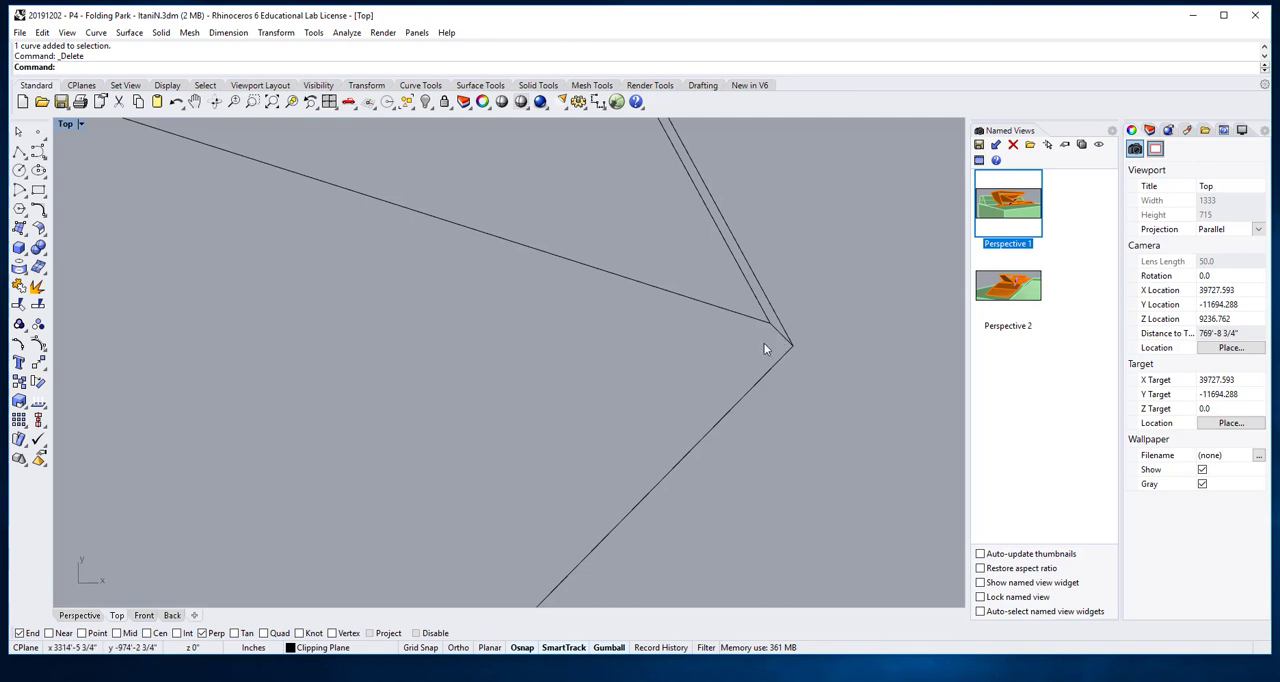
- Extend the roof's long upper slanted line to the outer line of the doubled edge at the right-hand tip, using that line as boundary
{"action": "scroll", "coordinate": [756, 357], "scroll_direction": "down", "scroll_amount": 15}
{"action": "scroll", "coordinate": [740, 380], "scroll_direction": "up", "scroll_amount": 5}
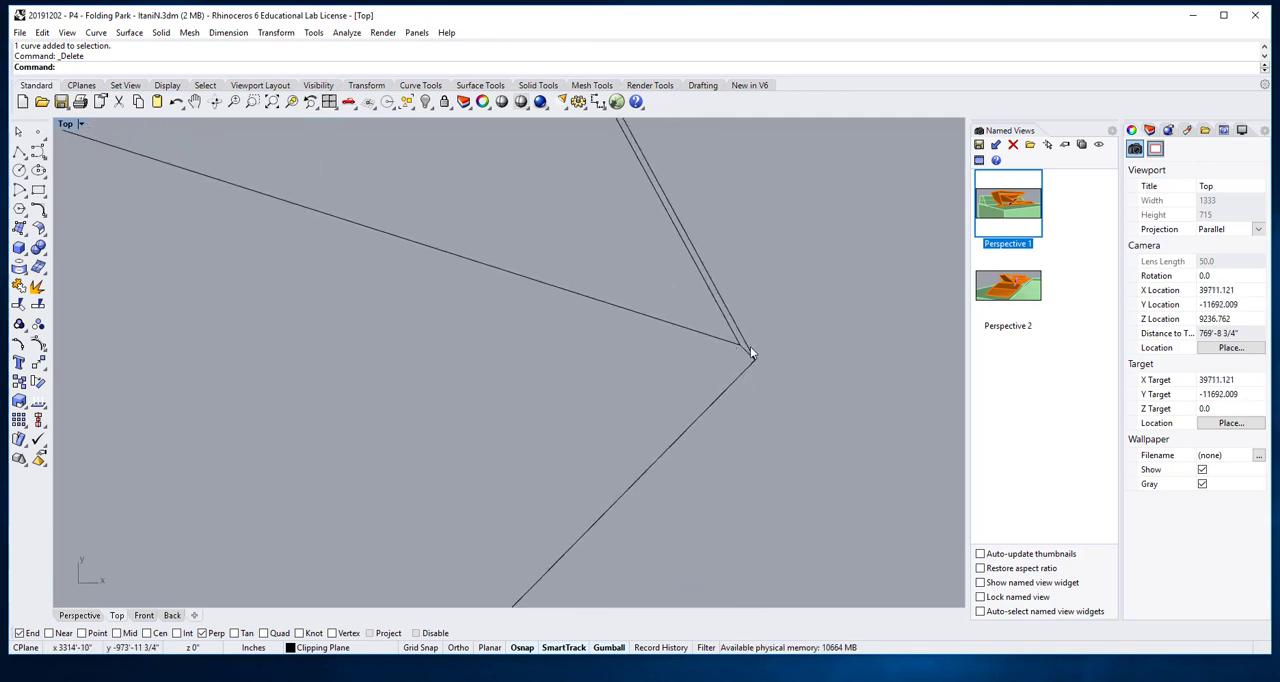
{"action": "type", "text": "ext"}
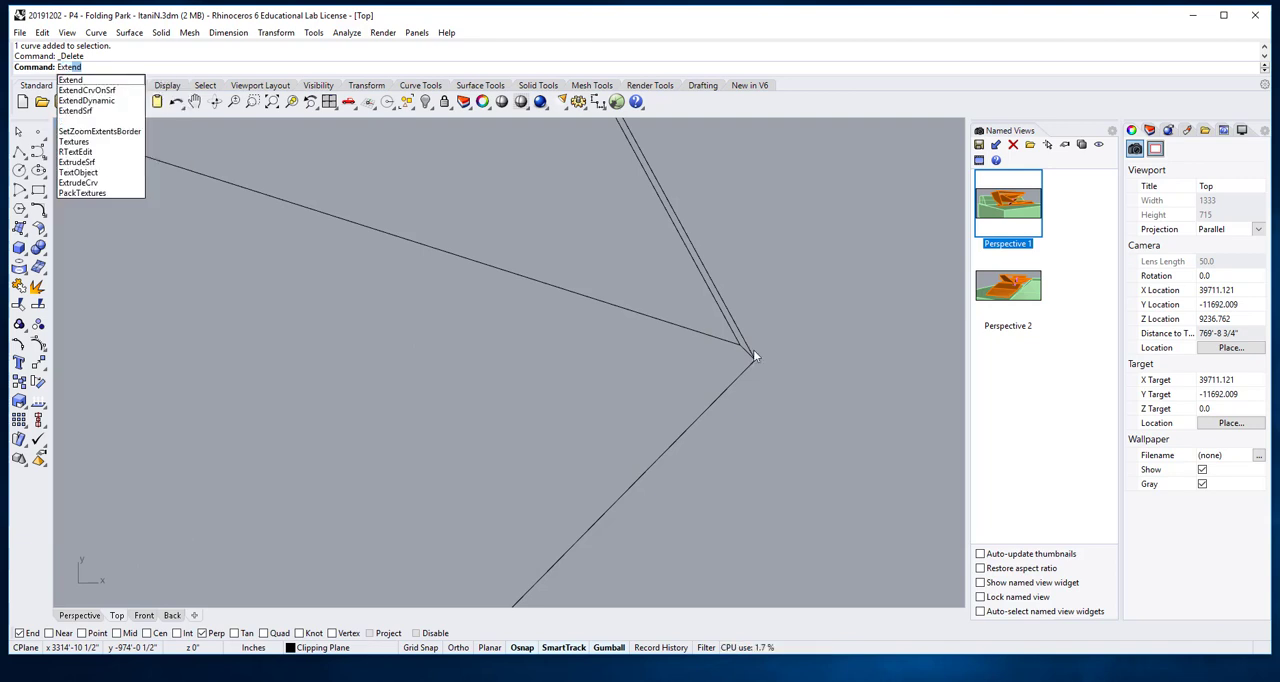
{"action": "type", "text": "e"}
{"action": "key", "text": "Return"}
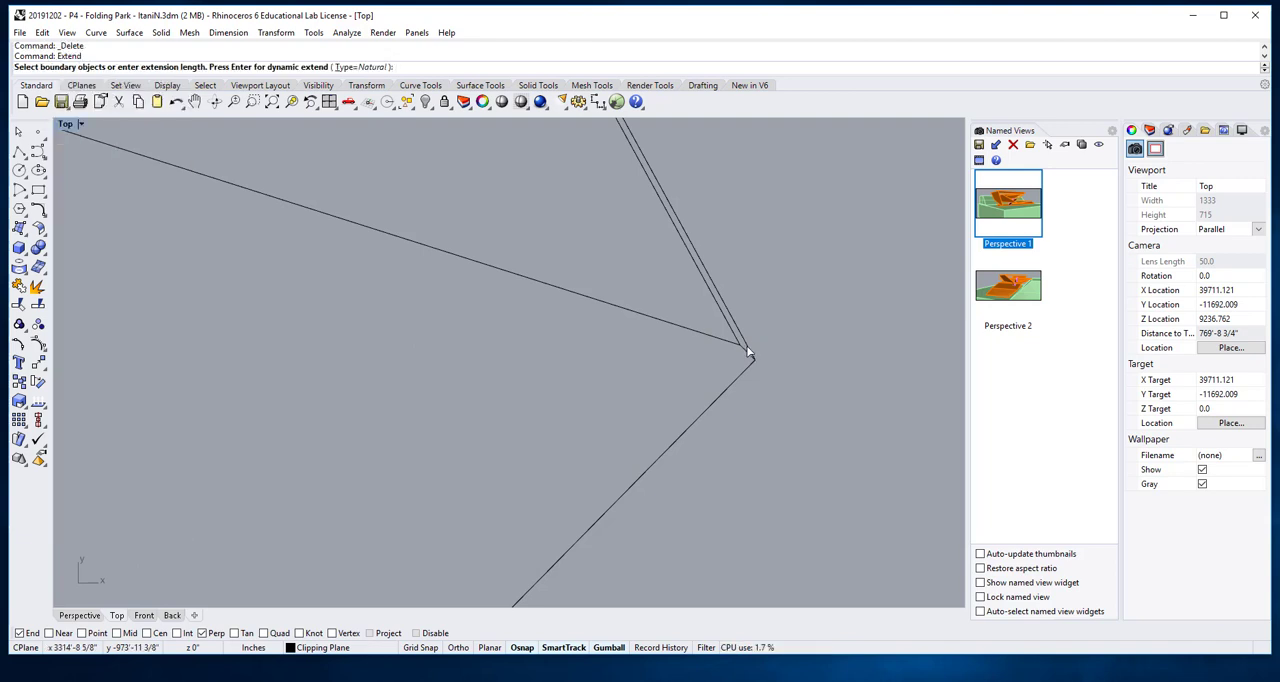
{"action": "left_click", "coordinate": [750, 350]}
{"action": "key", "text": "Return"}
{"action": "left_click", "coordinate": [721, 340]}
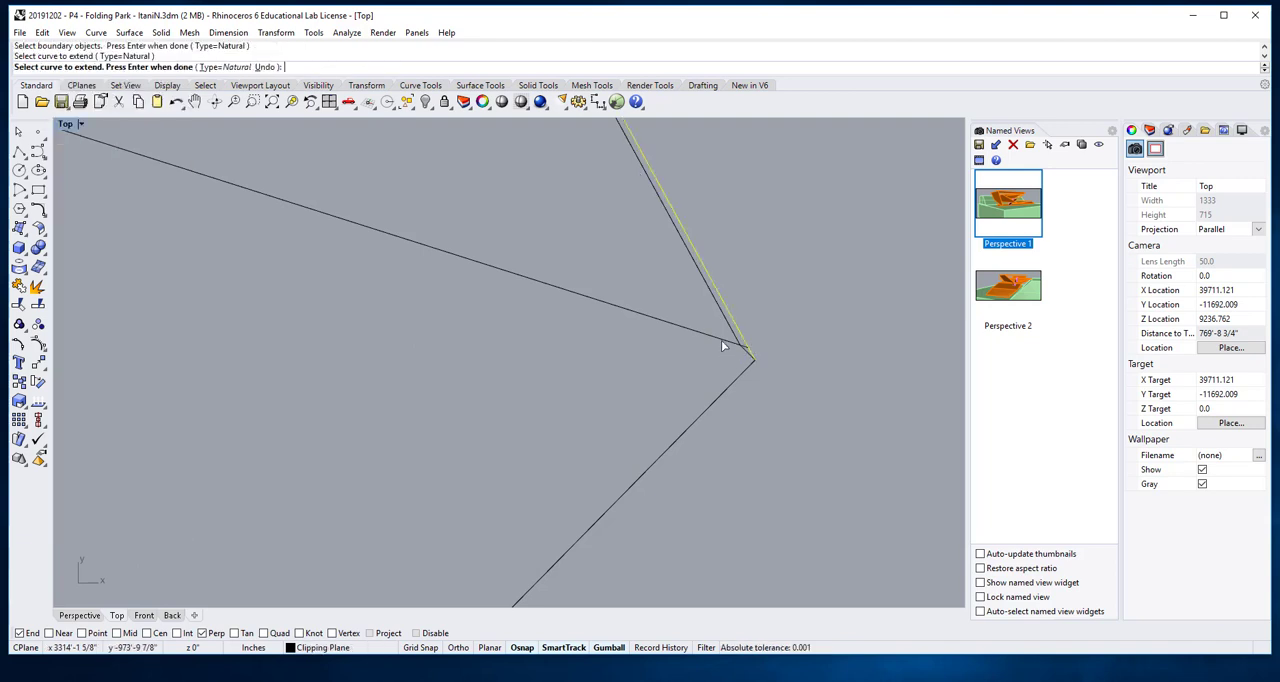
{"action": "key", "text": "Return"}
{"action": "scroll", "coordinate": [750, 357], "scroll_direction": "up", "scroll_amount": 8}
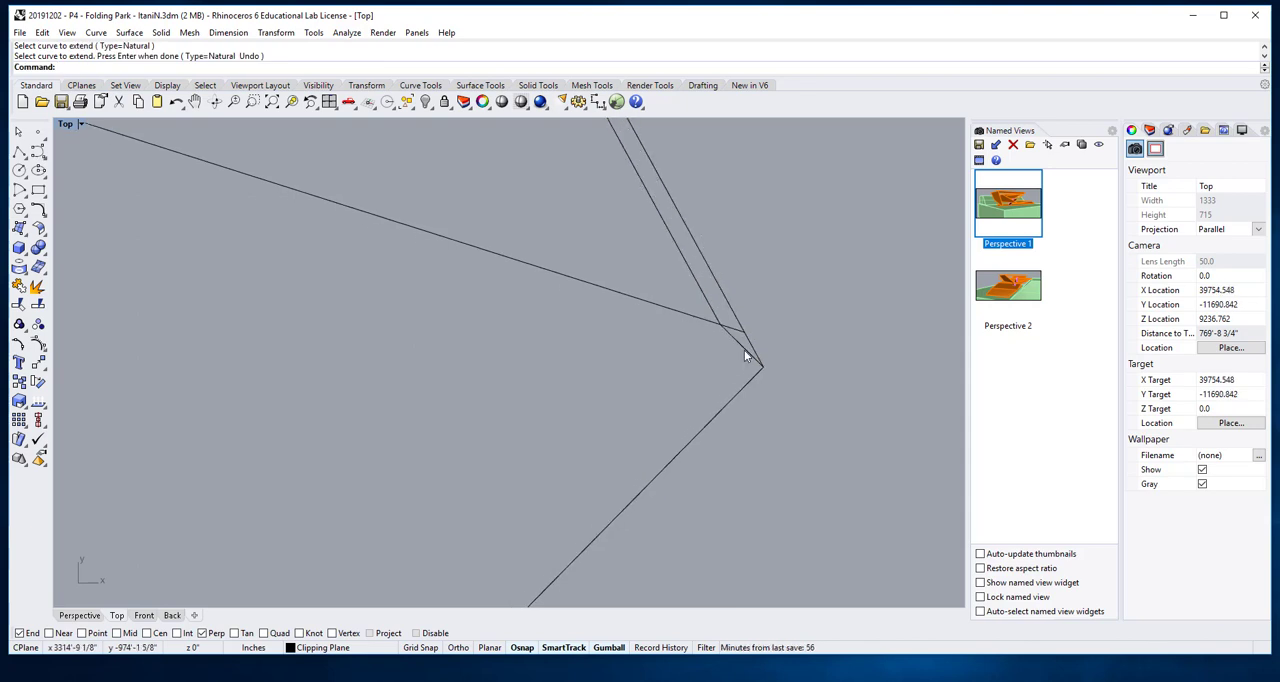
- Delete the short diagonal line joining the doubled slanted edges at the roof's right-hand tip
{"action": "left_click", "coordinate": [742, 366]}
{"action": "key", "text": "Delete"}
{"action": "scroll", "coordinate": [742, 408], "scroll_direction": "down", "scroll_amount": 6}
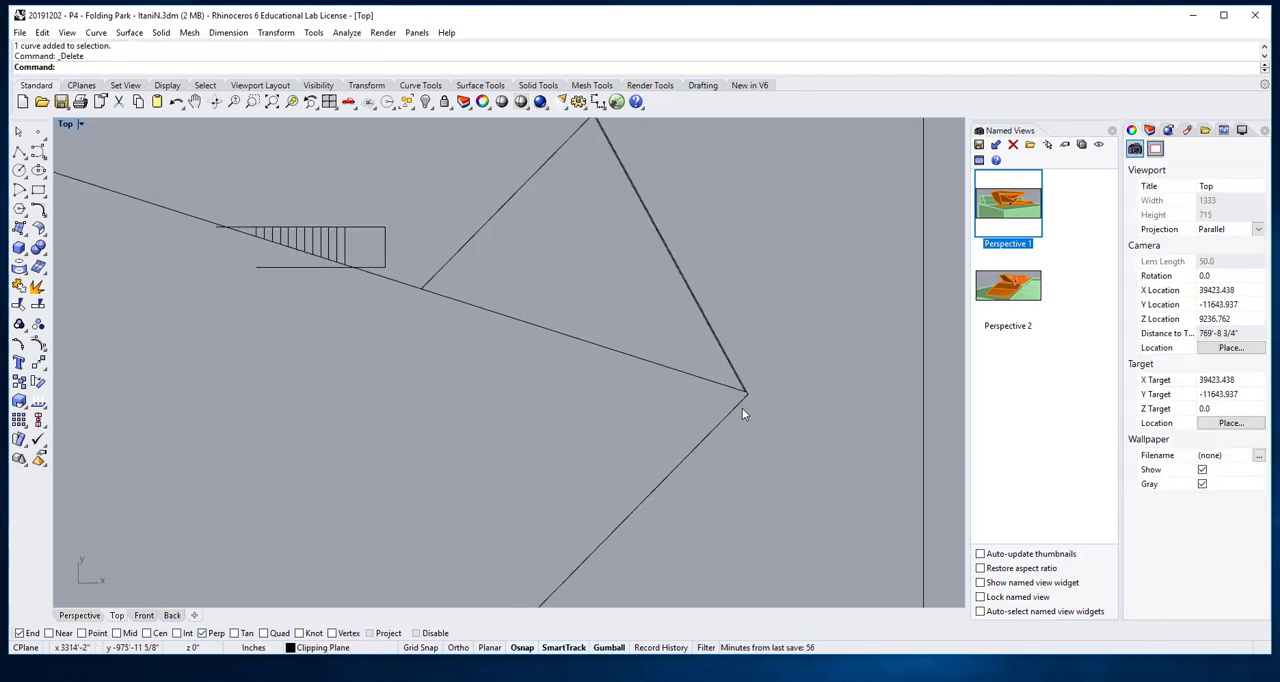
{"action": "scroll", "coordinate": [636, 392], "scroll_direction": "up", "scroll_amount": 5}
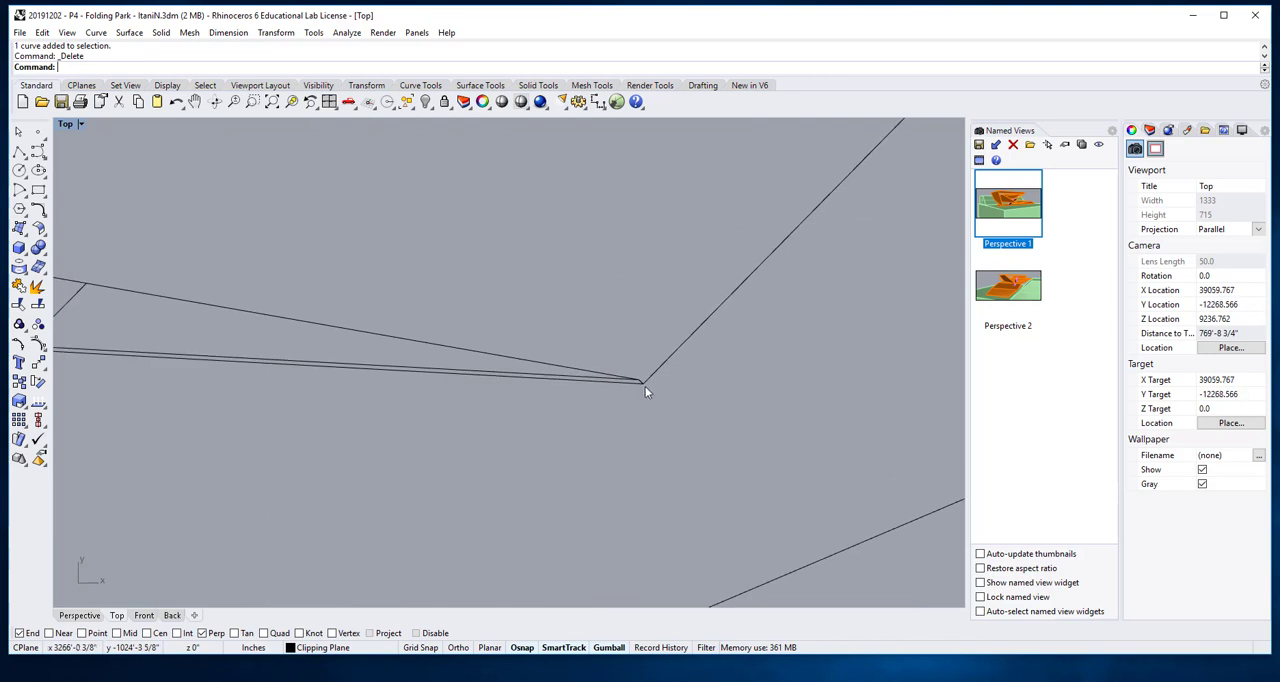
{"action": "scroll", "coordinate": [752, 287], "scroll_direction": "down", "scroll_amount": 5}
{"action": "scroll", "coordinate": [729, 296], "scroll_direction": "up", "scroll_amount": 5}
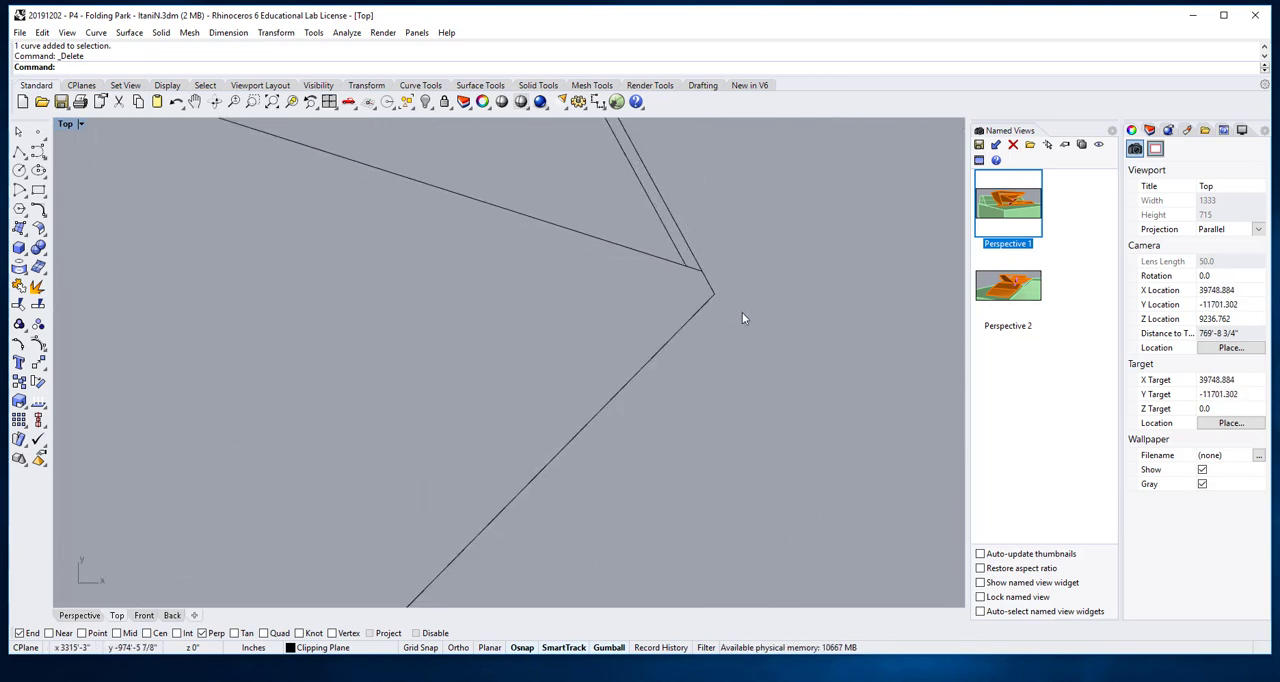
- Move the roof's lower-right edge so its upper end meets the end of the long upper slanted line at the right-hand tip
{"action": "type", "text": "Mov"}
{"action": "key", "text": "Return"}
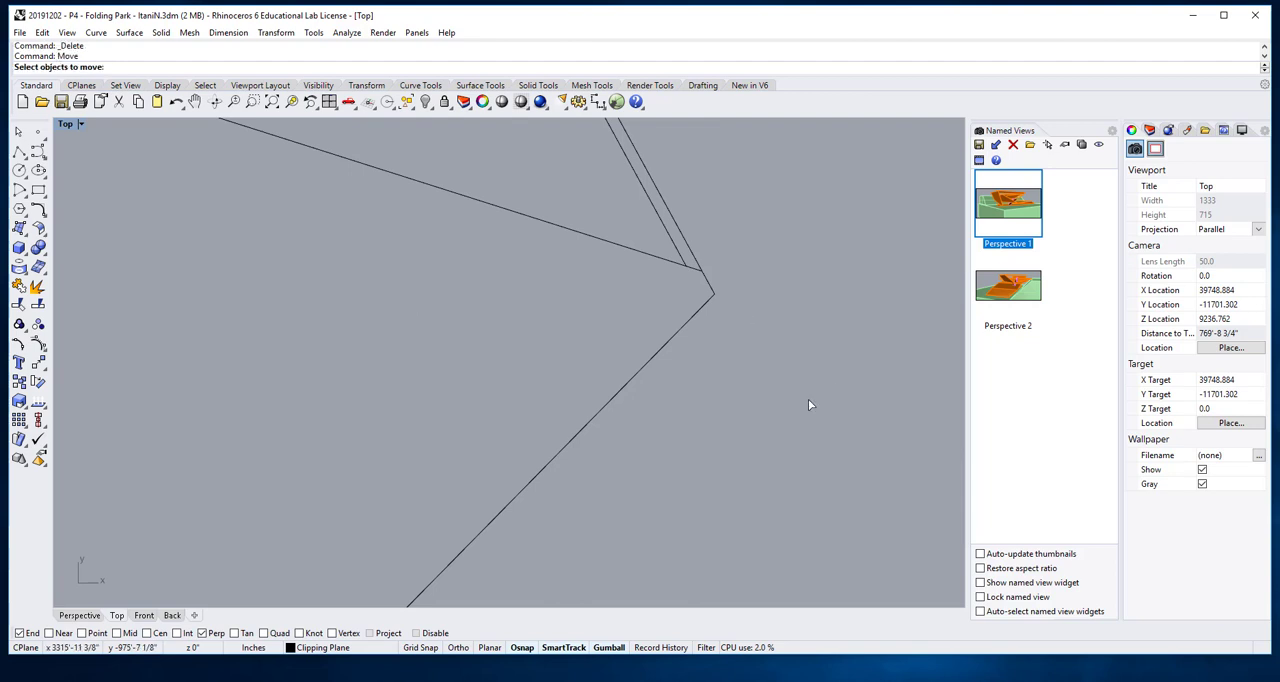
{"action": "left_click", "coordinate": [690, 318]}
{"action": "key", "text": "Return"}
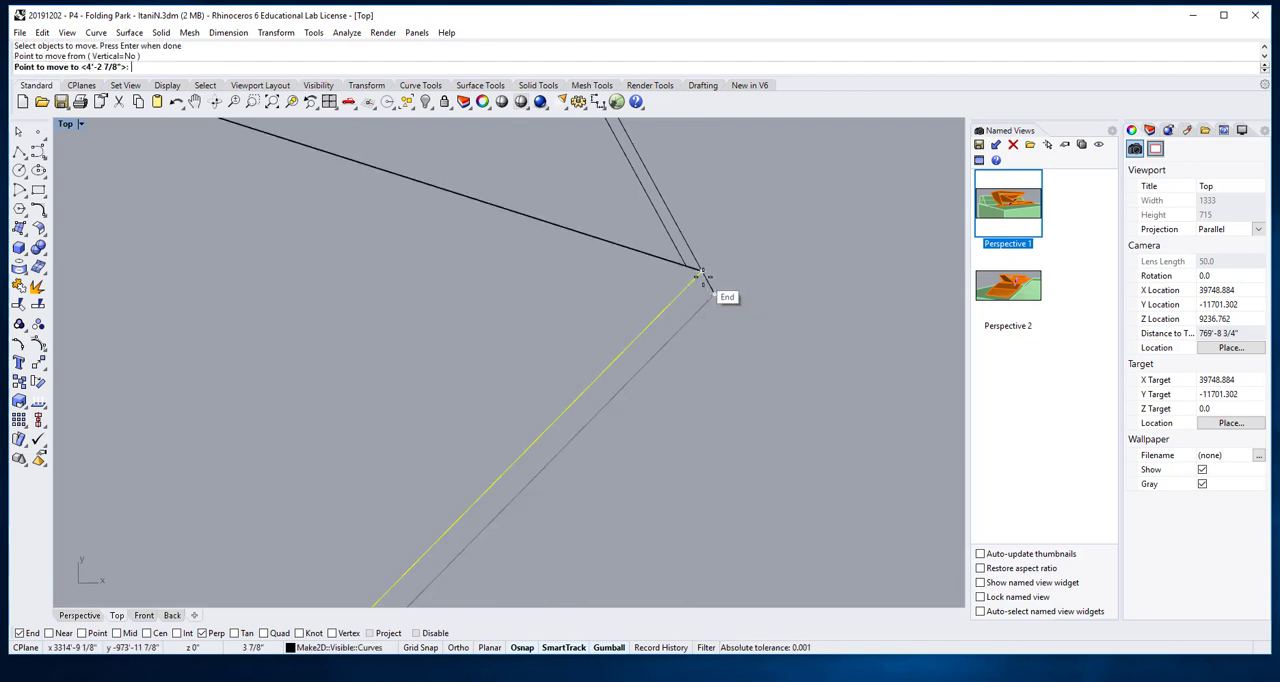
{"action": "left_click", "coordinate": [711, 289]}
{"action": "right_click_drag", "start_coordinate": [712, 312], "coordinate": [741, 373]}
{"action": "scroll", "coordinate": [742, 373], "scroll_direction": "down", "scroll_amount": 3}
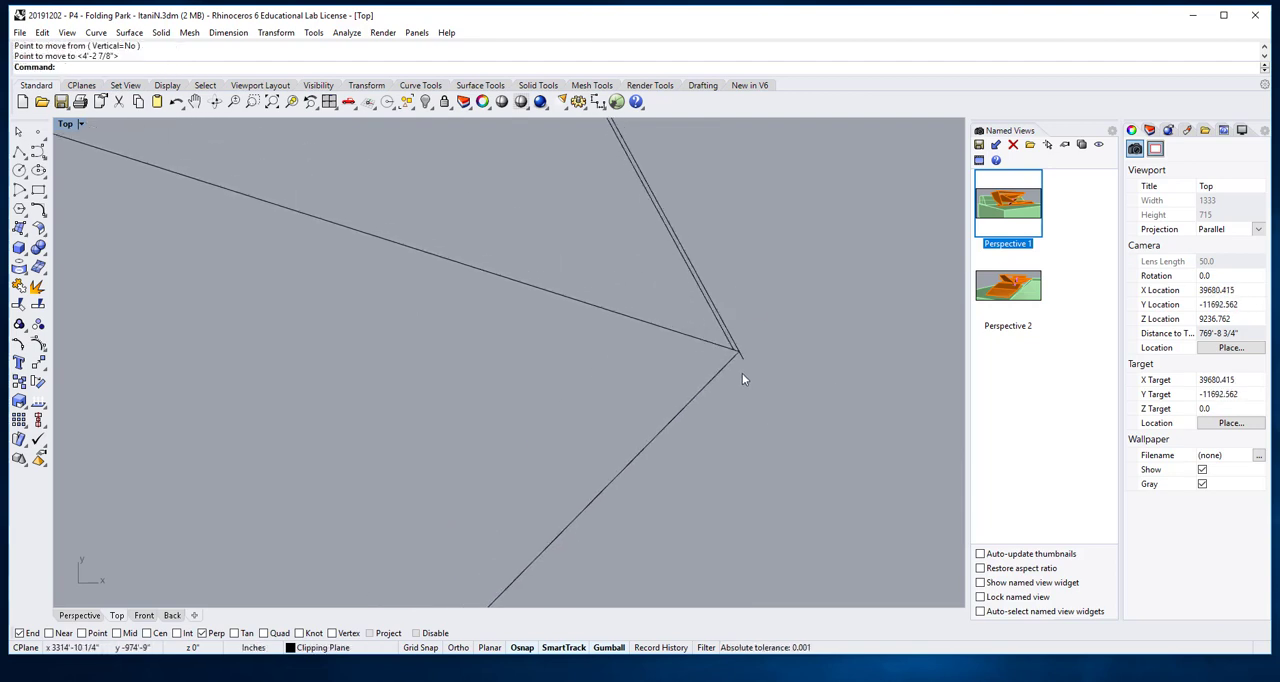
{"action": "scroll", "coordinate": [742, 373], "scroll_direction": "up", "scroll_amount": 3}
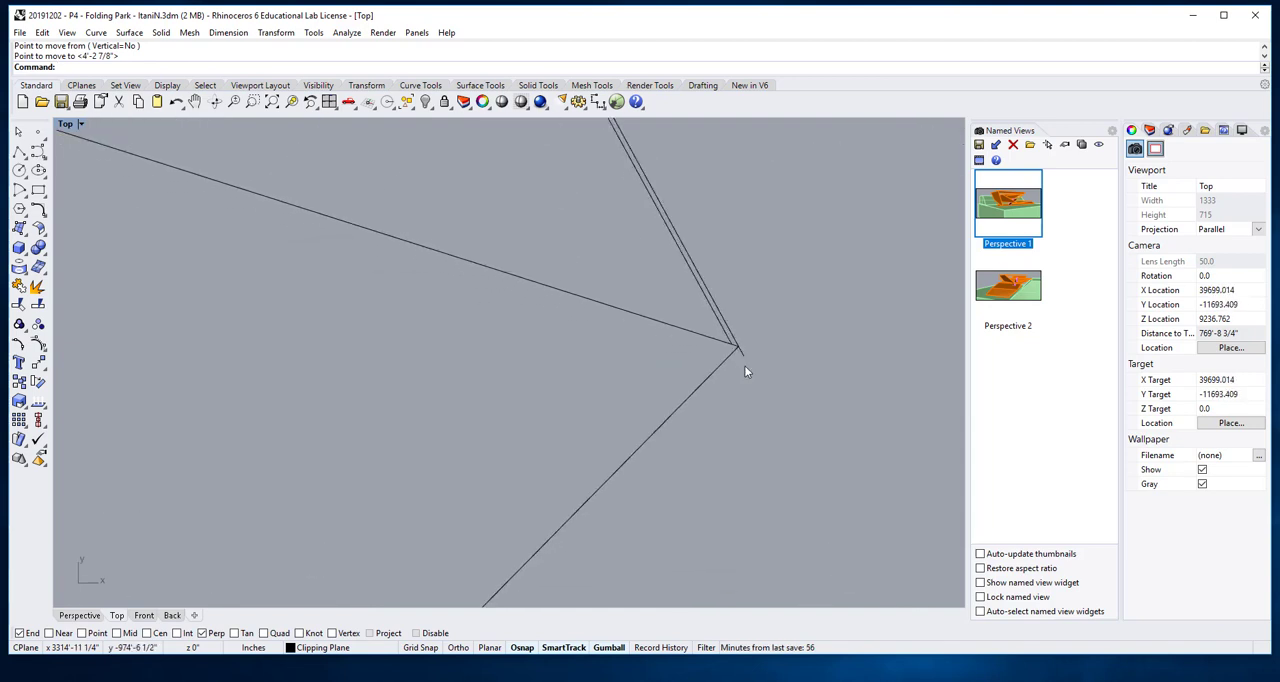
- Fillet the lines at the roof's right-hand tip with radius 0 to clean up the overshooting slanted edge
{"action": "left_click", "coordinate": [742, 355]}
{"action": "scroll", "coordinate": [743, 352], "scroll_direction": "up", "scroll_amount": 5}
{"action": "left_click", "coordinate": [753, 335]}
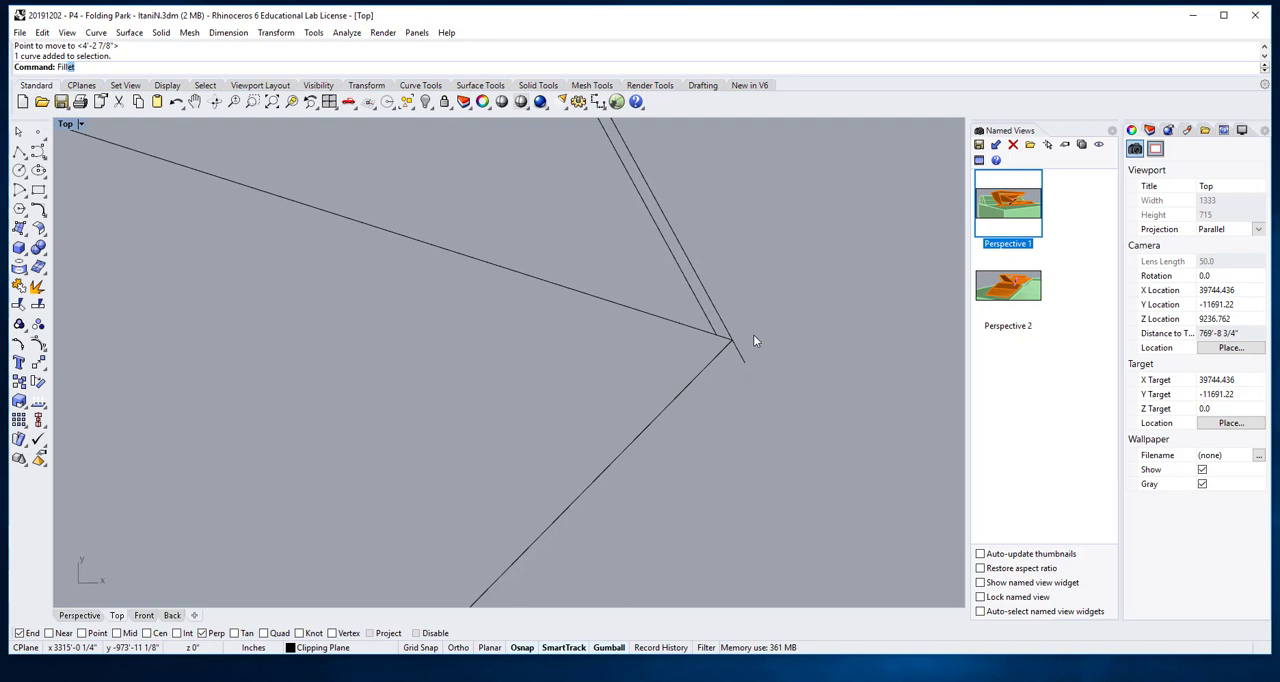
{"action": "key", "text": "Return"}
{"action": "left_click", "coordinate": [716, 333]}
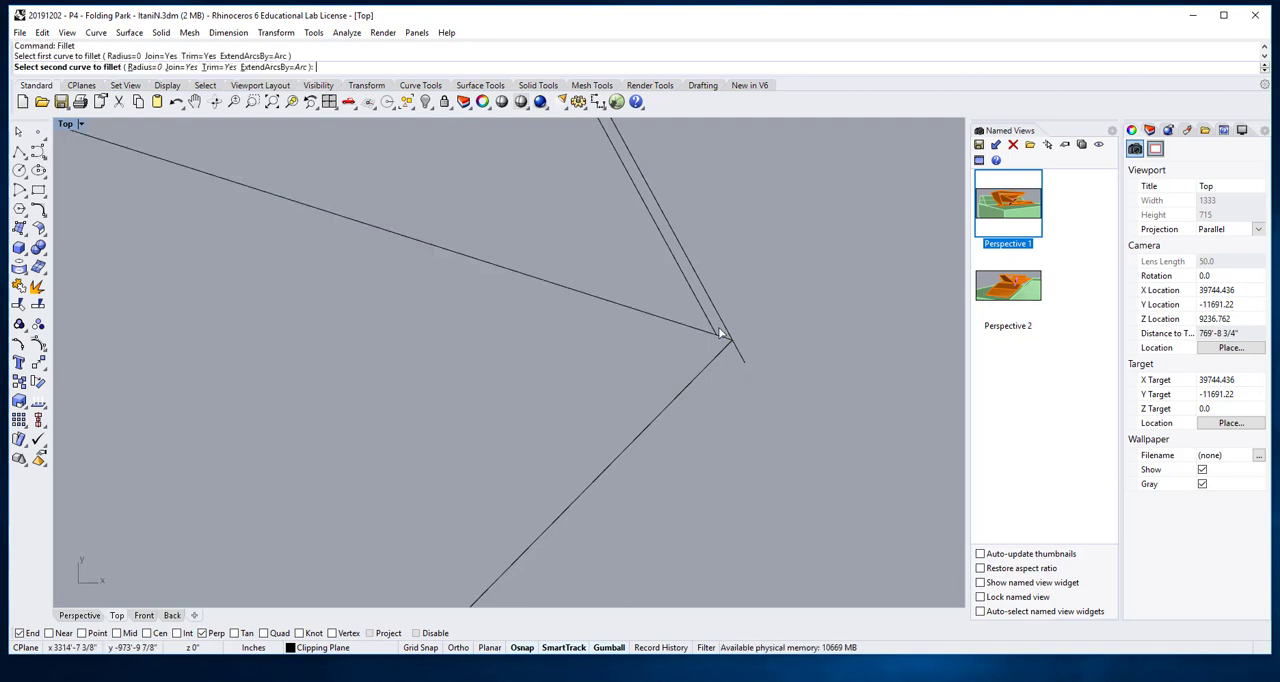
{"action": "left_click", "coordinate": [722, 336]}
{"action": "key", "text": "Return"}
{"action": "scroll", "coordinate": [746, 357], "scroll_direction": "down", "scroll_amount": 4}
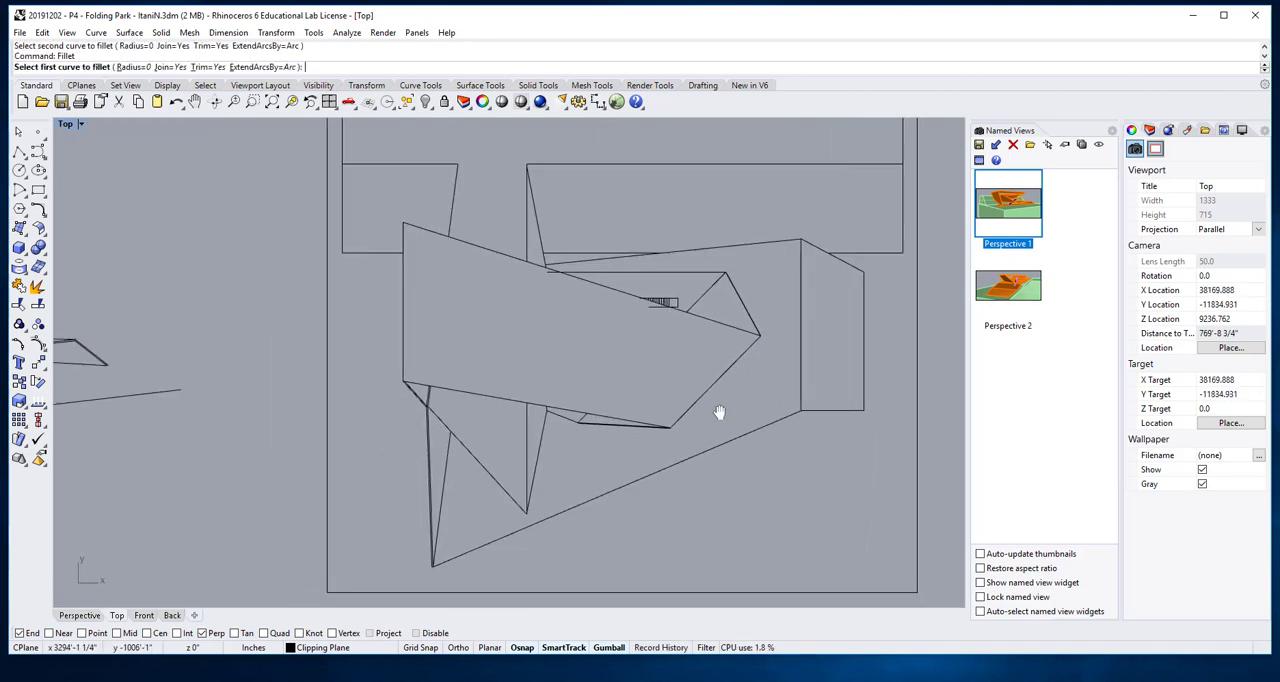
{"action": "right_click_drag", "start_coordinate": [719, 412], "coordinate": [750, 385]}
{"action": "scroll", "coordinate": [664, 283], "scroll_direction": "up", "scroll_amount": 14}
{"action": "right_click_drag", "start_coordinate": [785, 314], "coordinate": [725, 334]}
{"action": "left_click", "coordinate": [697, 298]}
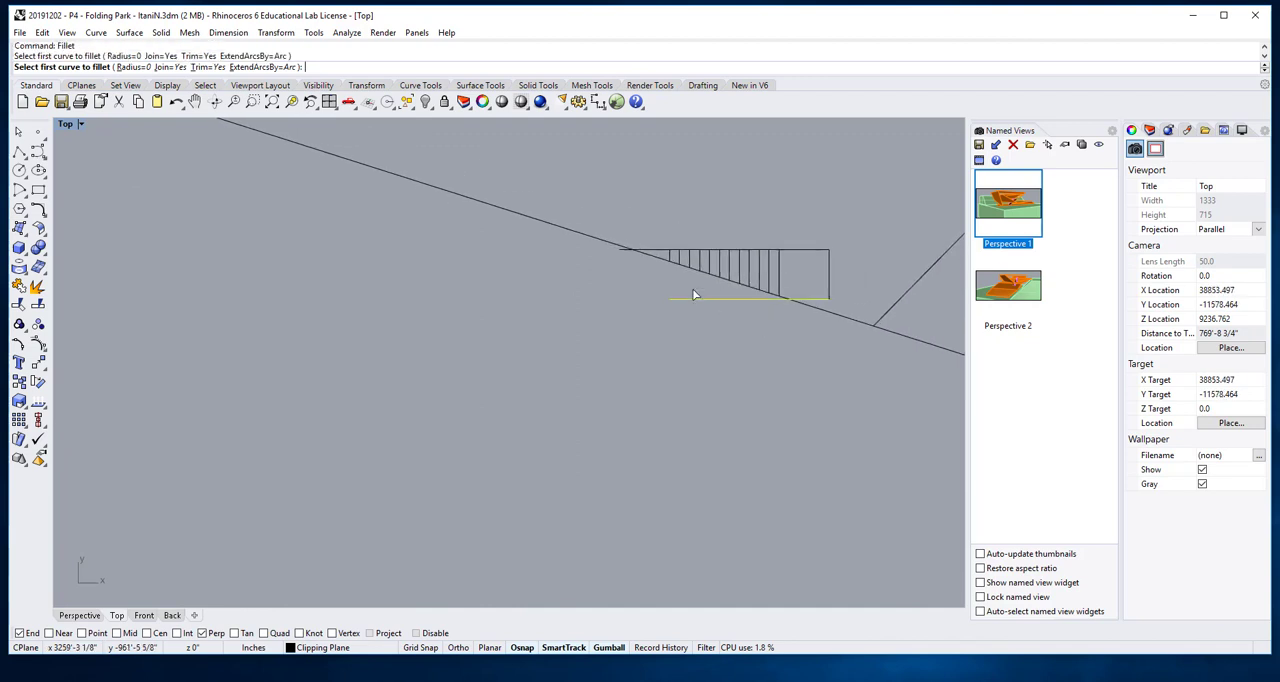
{"action": "key", "text": "Escape"}
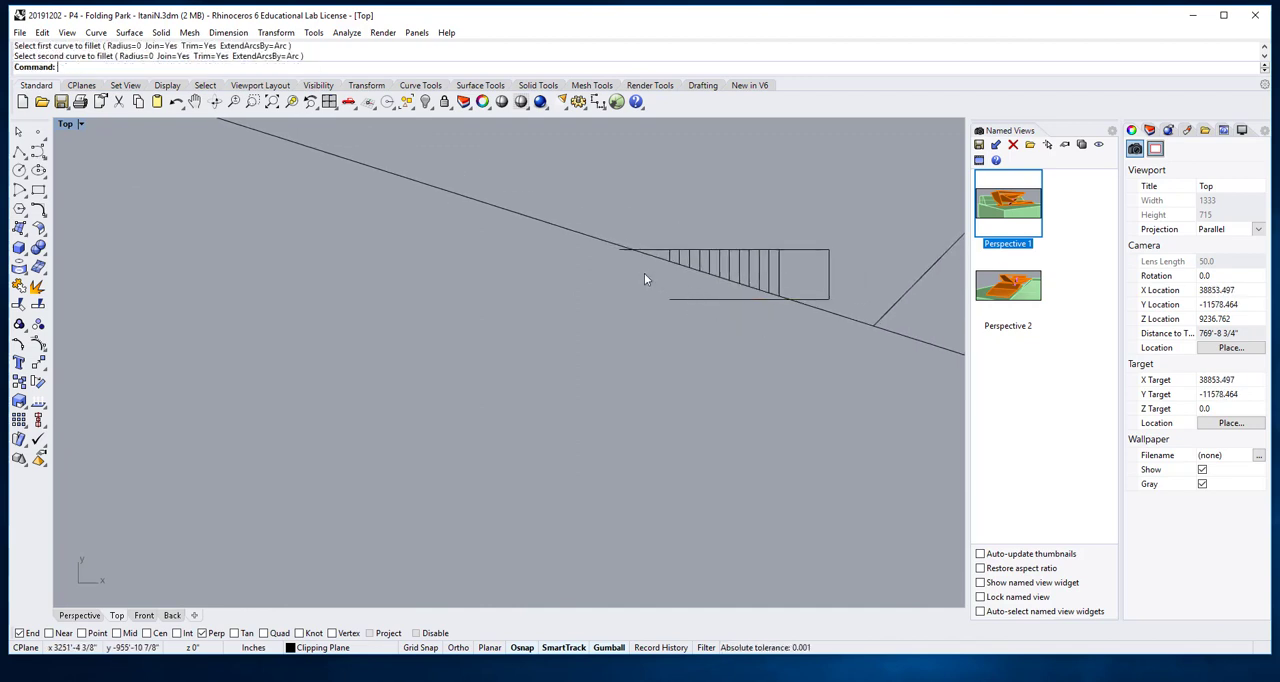
- Trim the two stair outline lines where they run under the roof, using the roof's long upper slanted line as cutting object
{"action": "key", "text": "Return"}
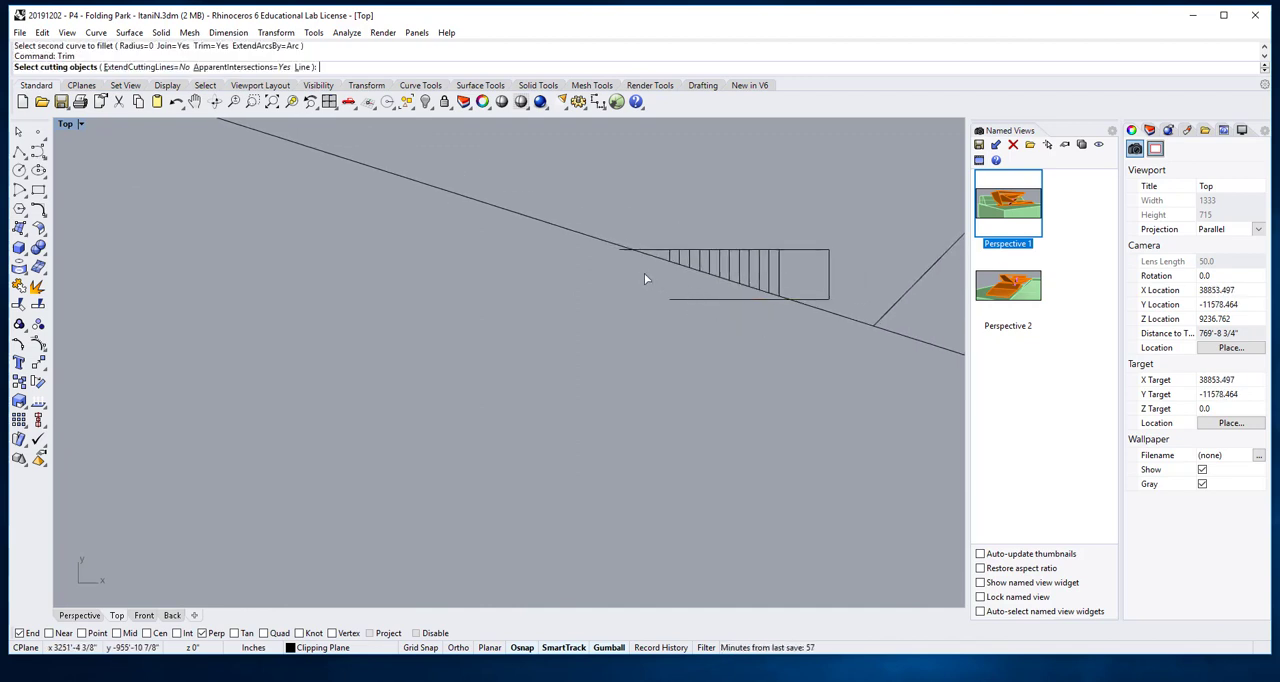
{"action": "left_click", "coordinate": [646, 258]}
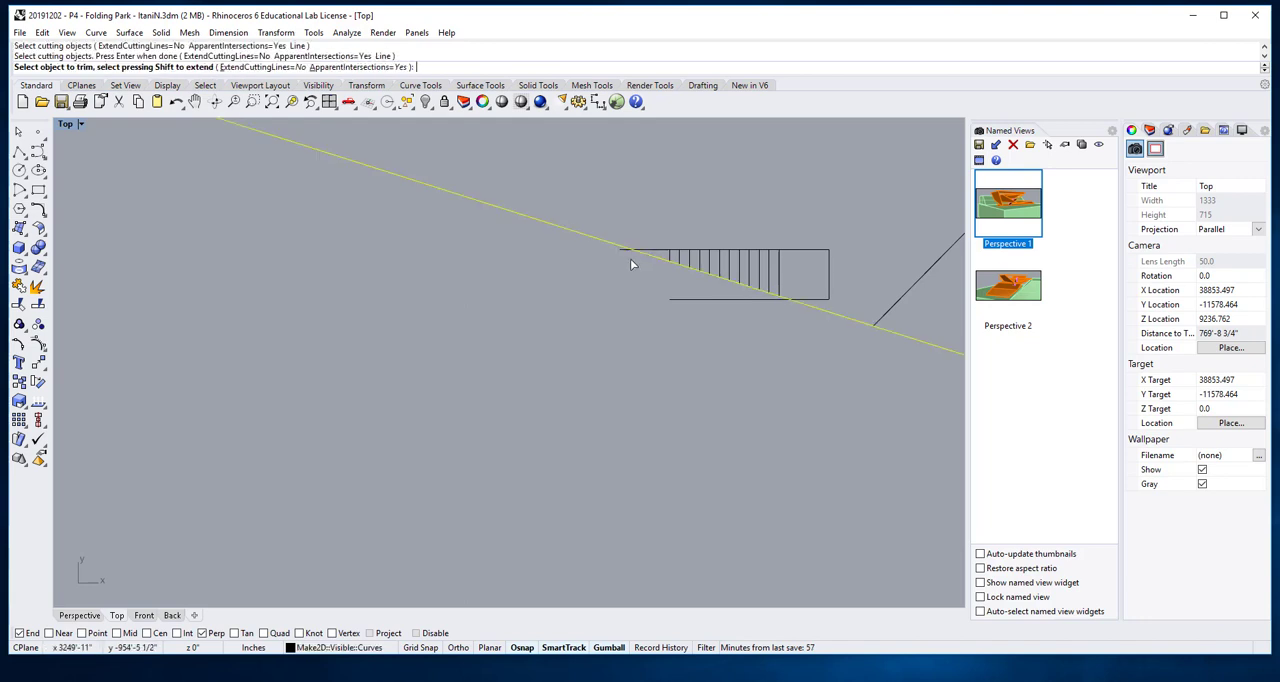
{"action": "key", "text": "Return"}
{"action": "left_click", "coordinate": [622, 250]}
{"action": "key", "text": "Return"}
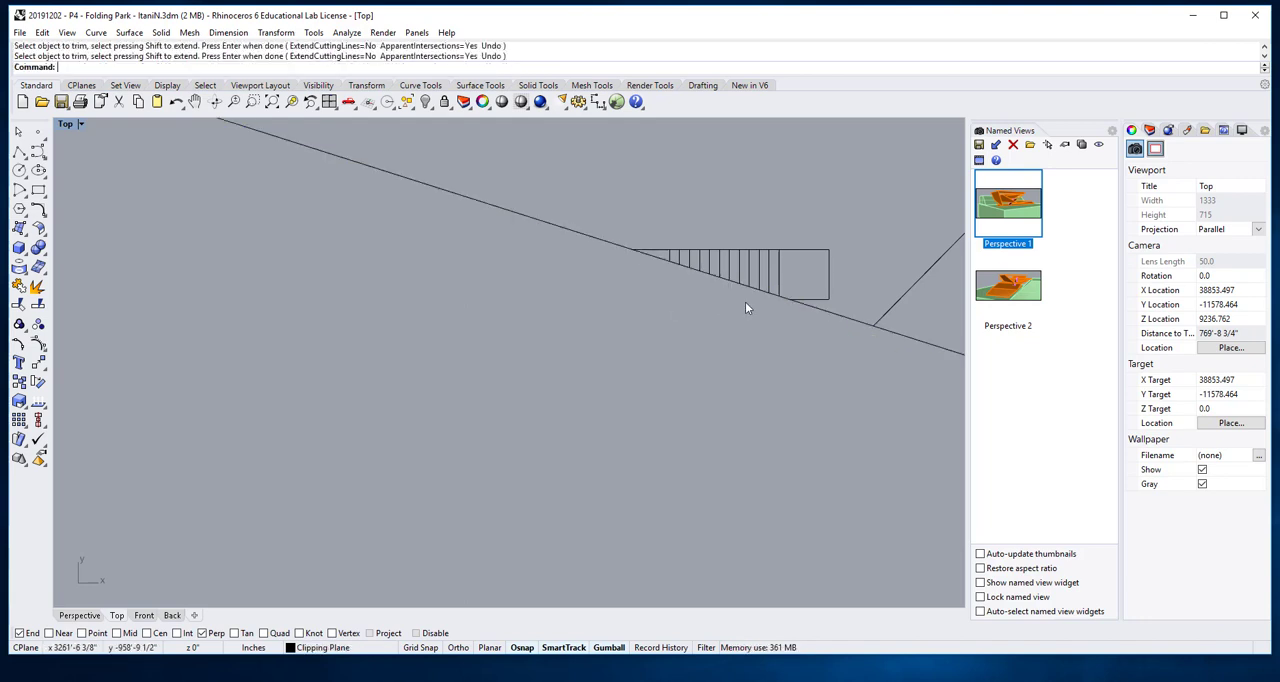
- Fillet the lower line of the doubled bottom edge with the roof's lower-right edge at their shared corner, using radius 0
{"action": "scroll", "coordinate": [796, 269], "scroll_direction": "down", "scroll_amount": 15}
{"action": "right_click_drag", "start_coordinate": [780, 338], "coordinate": [770, 315]}
{"action": "scroll", "coordinate": [729, 357], "scroll_direction": "up", "scroll_amount": 20}
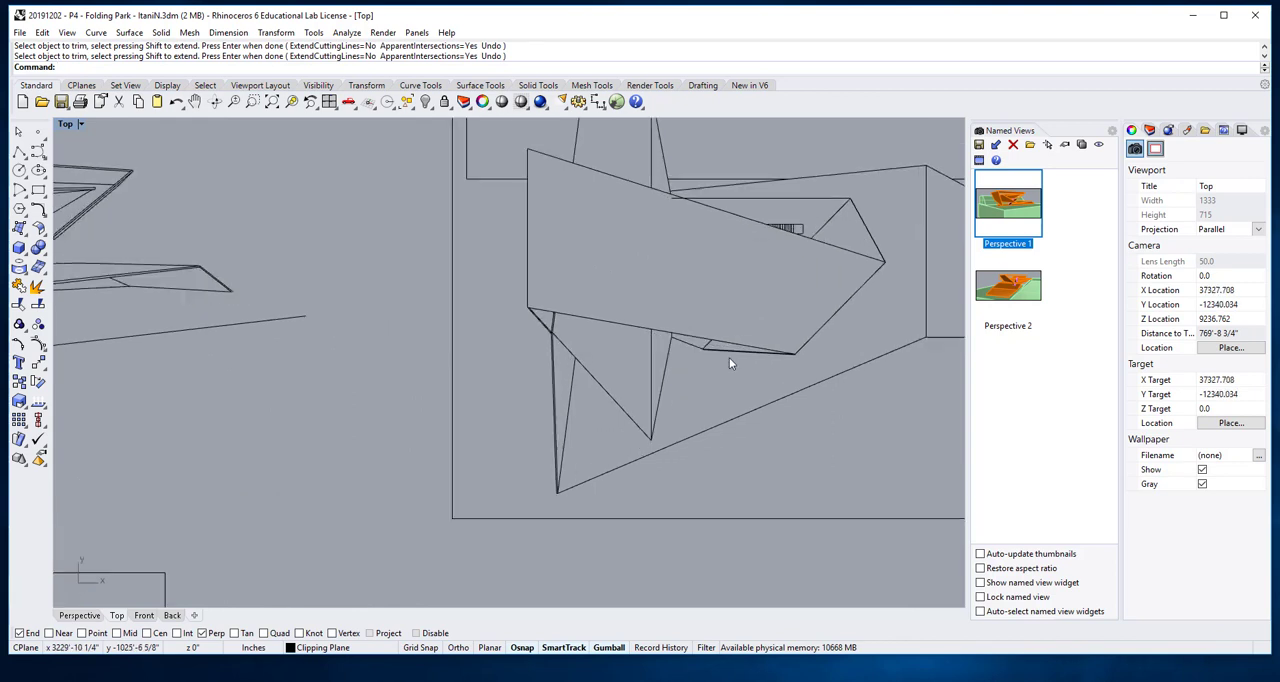
{"action": "right_click_drag", "start_coordinate": [918, 371], "coordinate": [764, 344]}
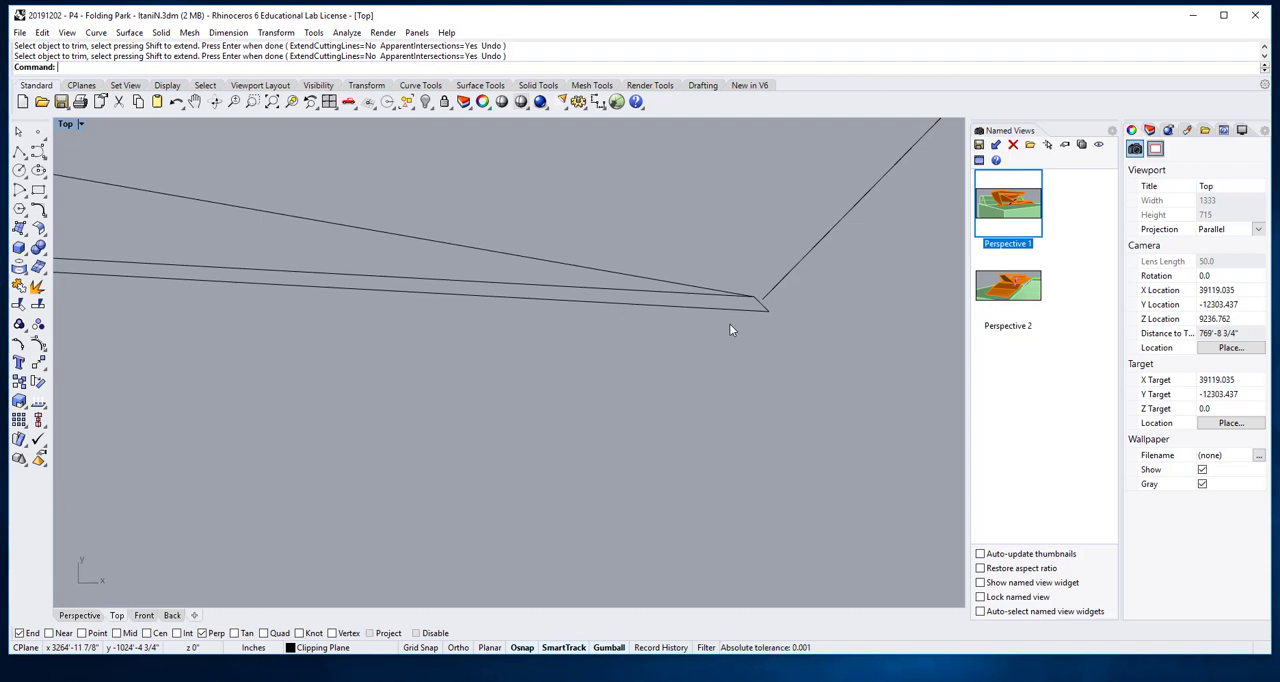
{"action": "key", "text": "Return"}
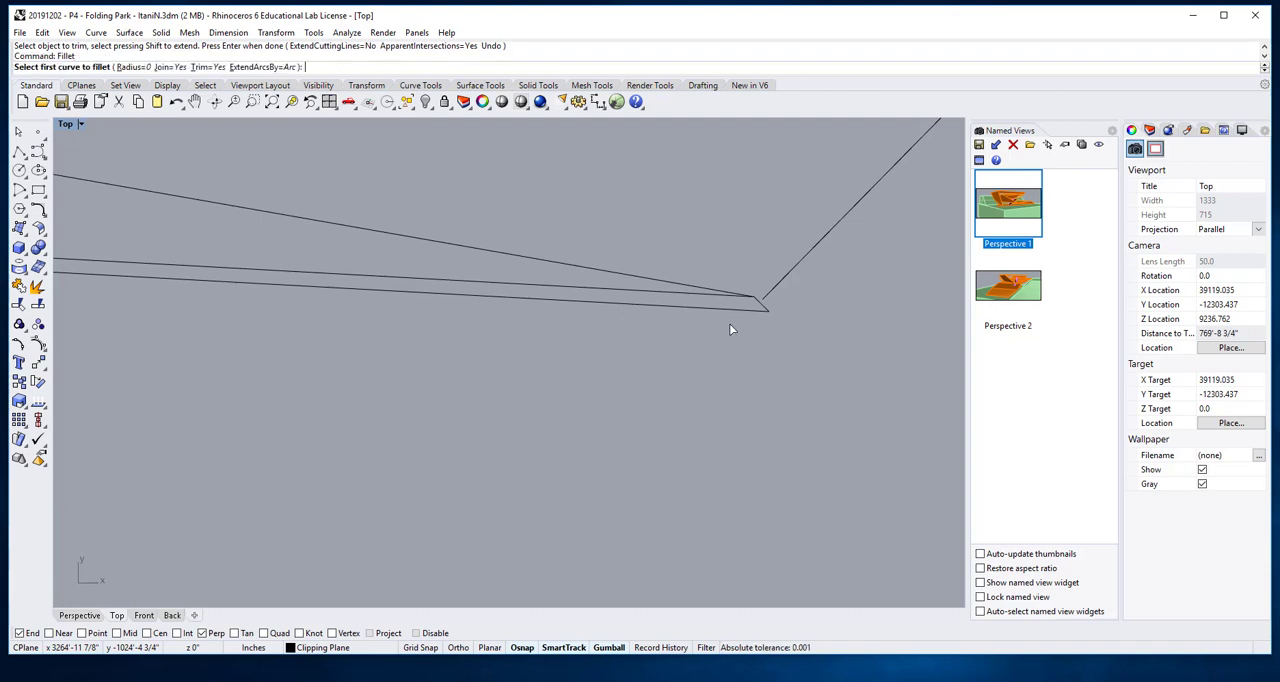
{"action": "left_click", "coordinate": [599, 302]}
{"action": "left_click", "coordinate": [784, 276]}
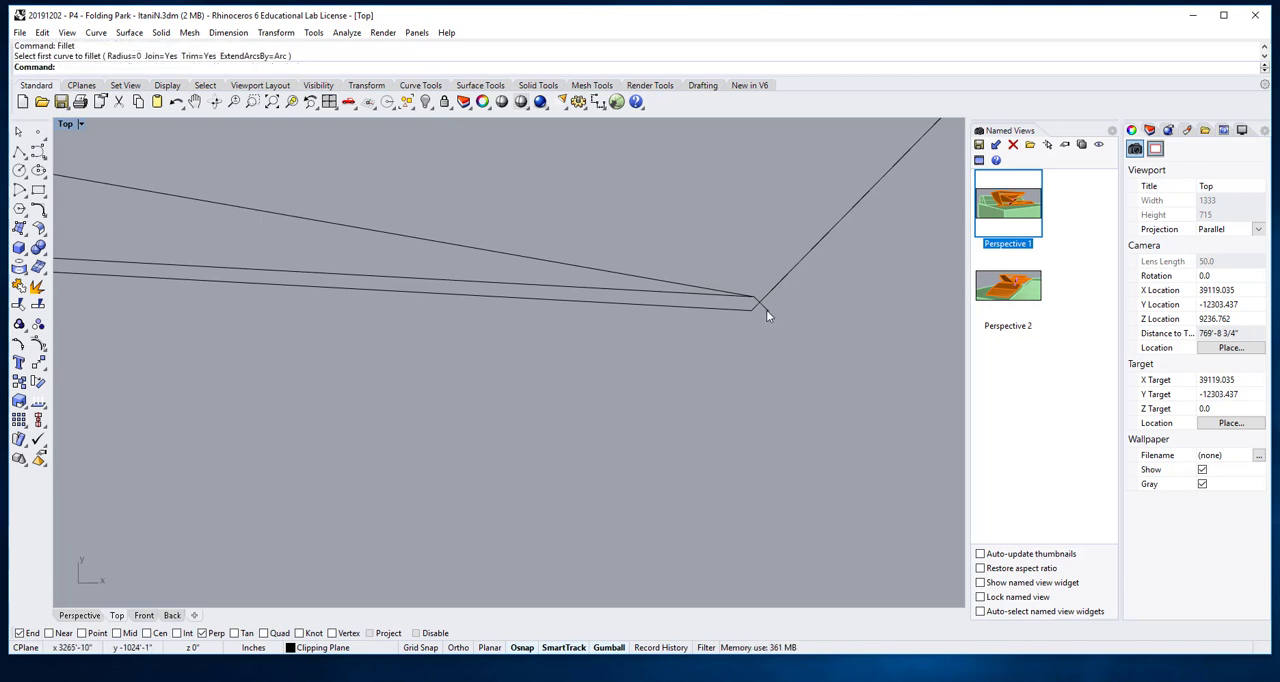
- Delete the short diagonal line crossing the roof's bottom-right corner
{"action": "left_click", "coordinate": [766, 310]}
{"action": "key", "text": "Delete"}
{"action": "scroll", "coordinate": [777, 337], "scroll_direction": "down", "scroll_amount": 1}
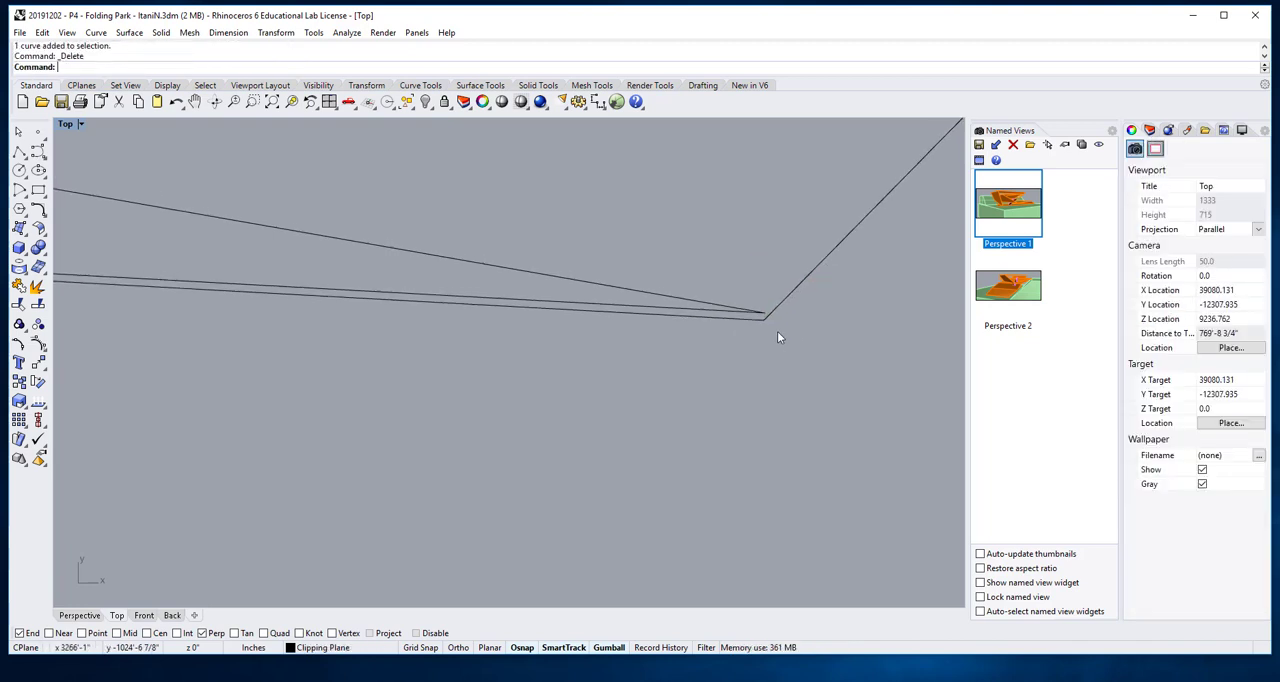
{"action": "scroll", "coordinate": [765, 350], "scroll_direction": "down", "scroll_amount": 6}
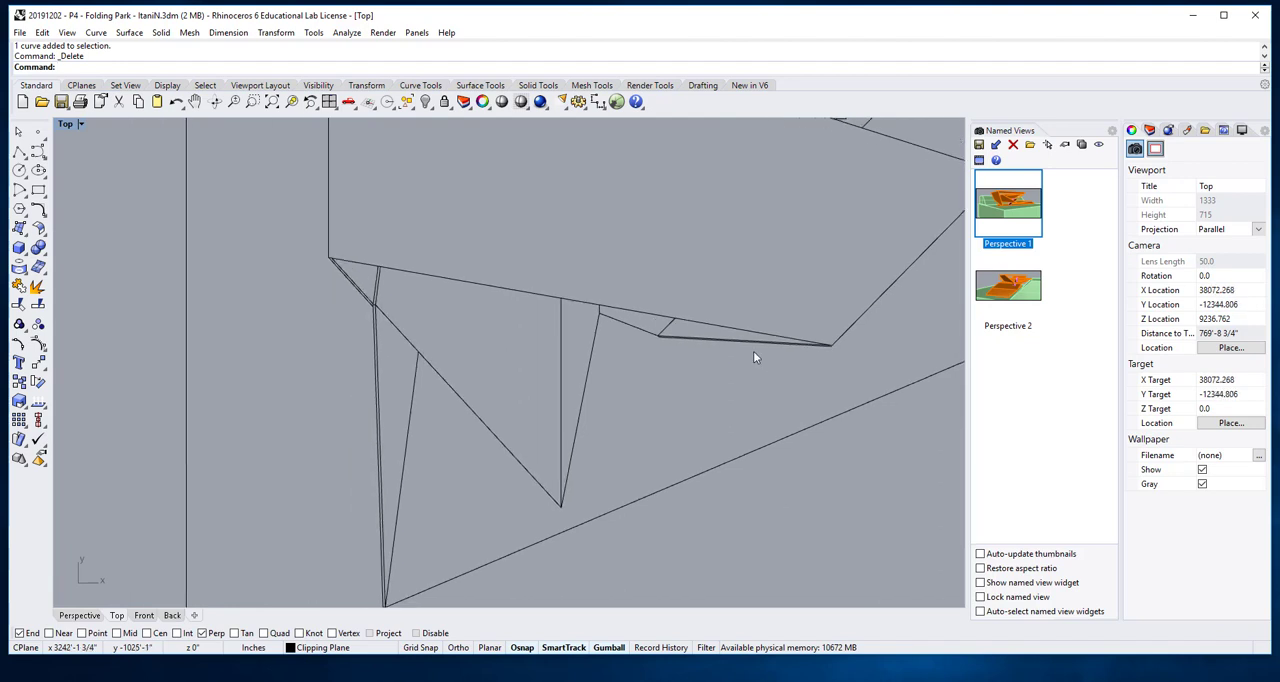
{"action": "scroll", "coordinate": [770, 352], "scroll_direction": "up", "scroll_amount": 8}
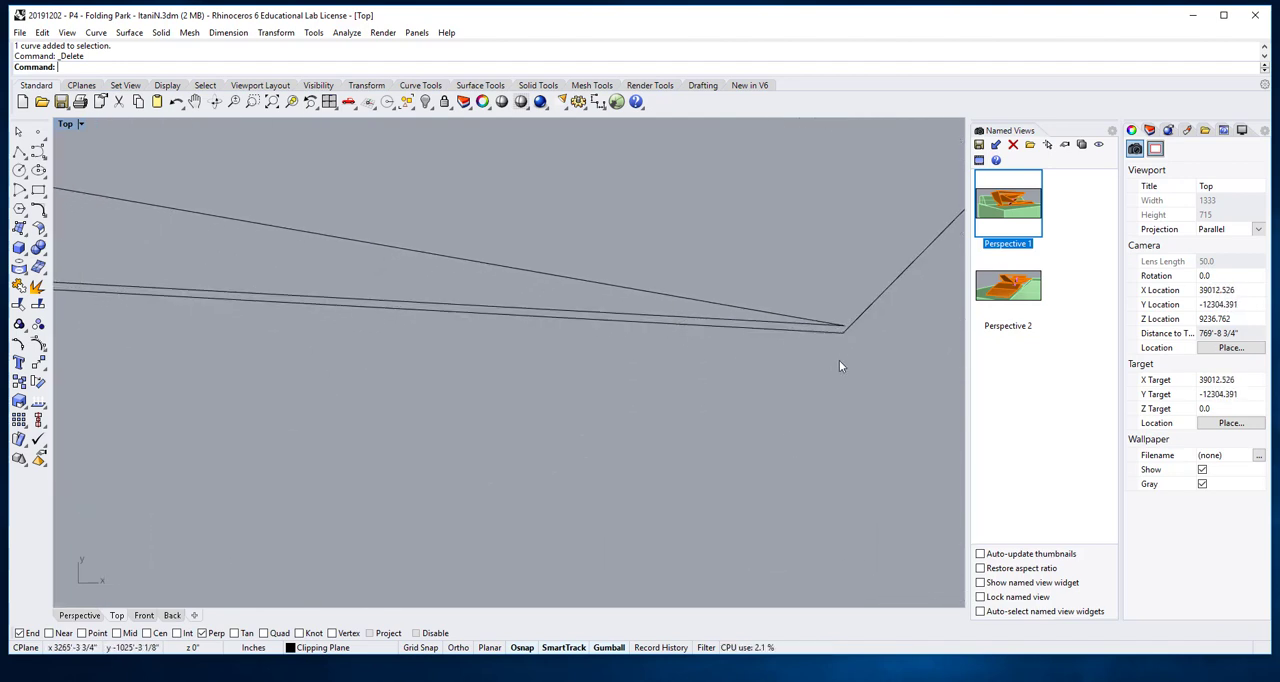
{"action": "type", "text": "fillet"}
{"action": "key", "text": "Return"}
{"action": "scroll", "coordinate": [834, 357], "scroll_direction": "down", "scroll_amount": 8}
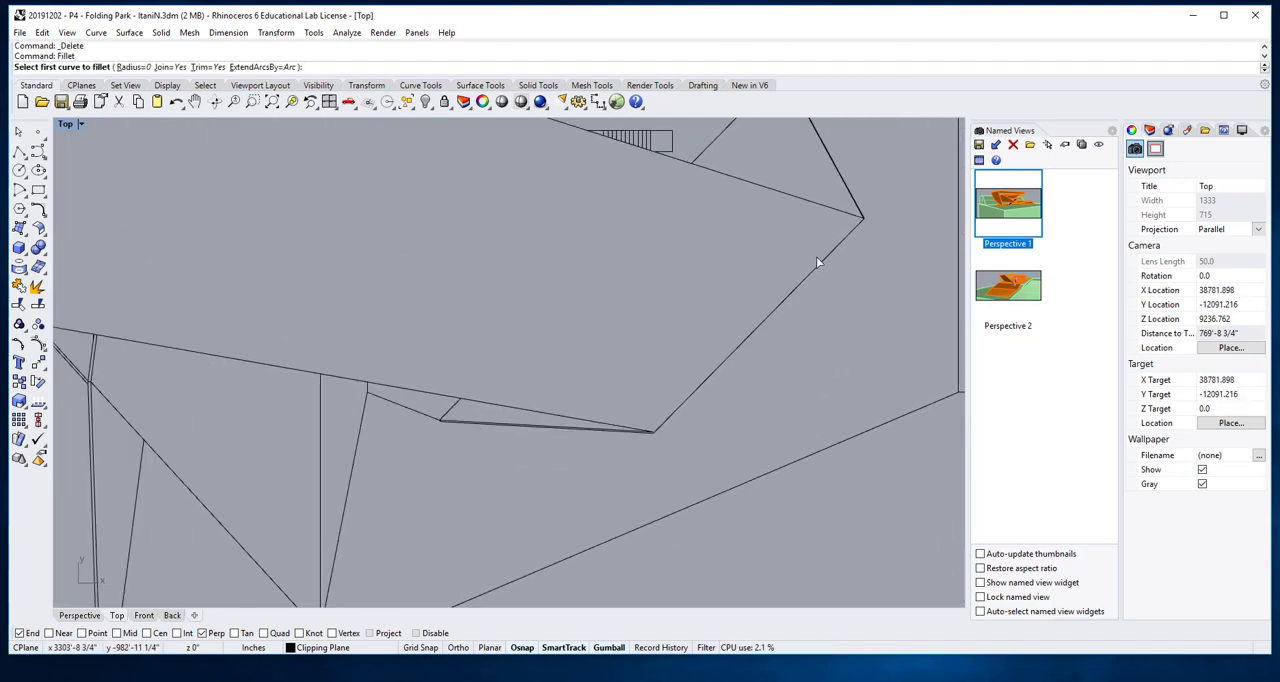
{"action": "scroll", "coordinate": [841, 254], "scroll_direction": "up", "scroll_amount": 6}
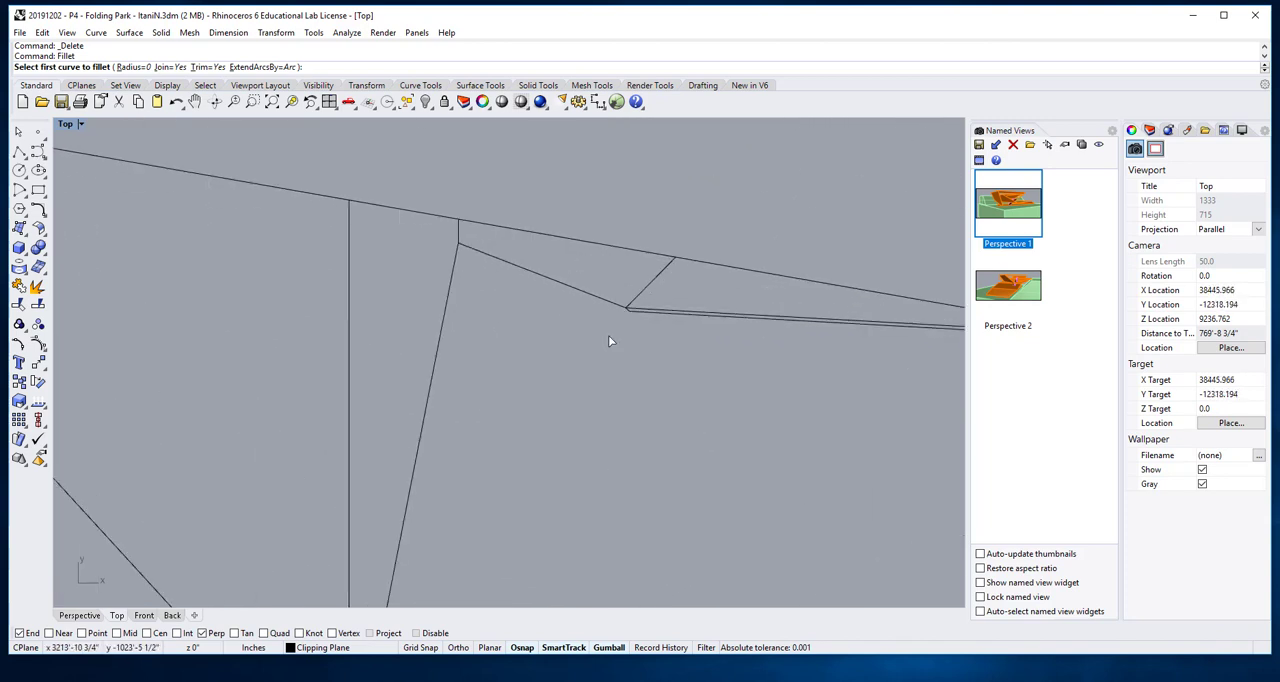
{"action": "scroll", "coordinate": [621, 312], "scroll_direction": "up", "scroll_amount": 4}
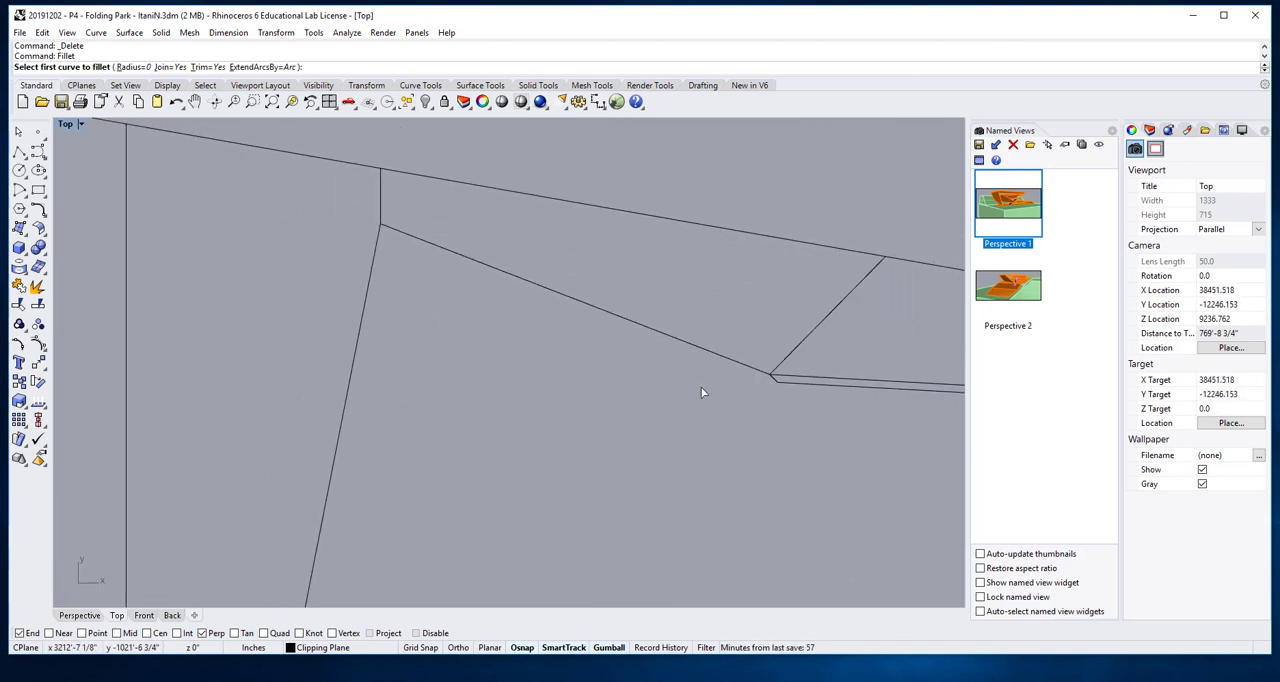
{"action": "scroll", "coordinate": [651, 331], "scroll_direction": "down", "scroll_amount": 5}
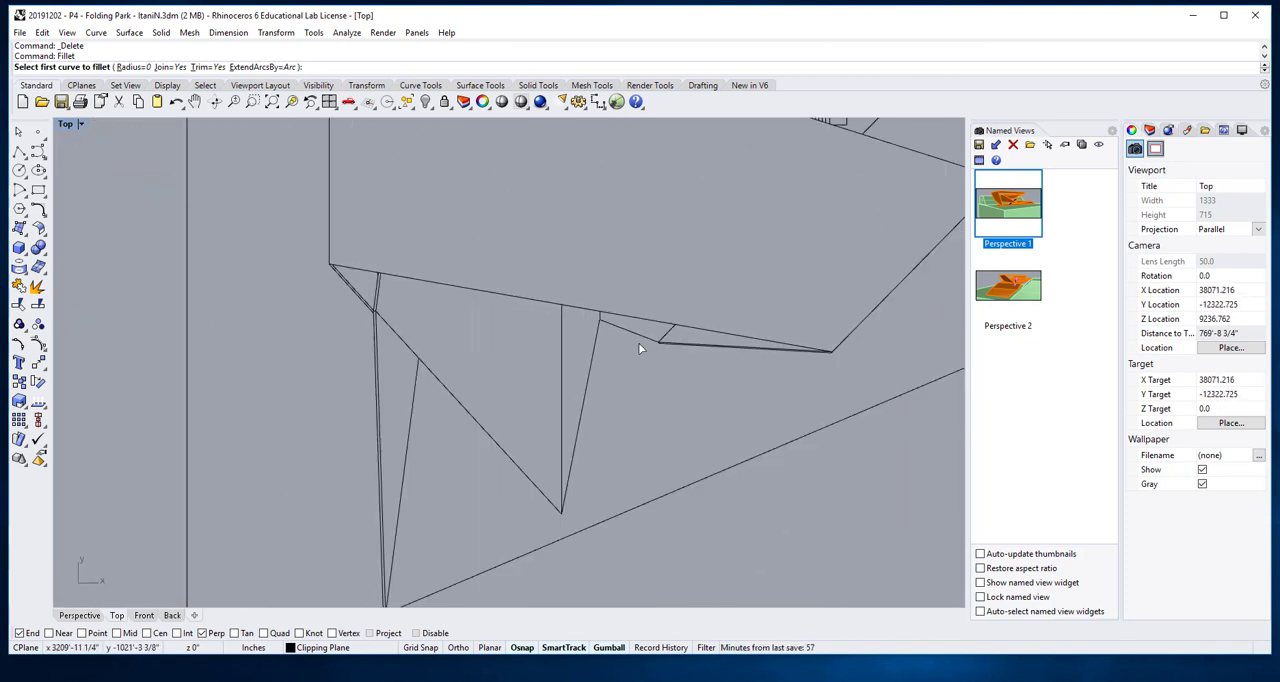
{"action": "scroll", "coordinate": [641, 346], "scroll_direction": "up", "scroll_amount": 6}
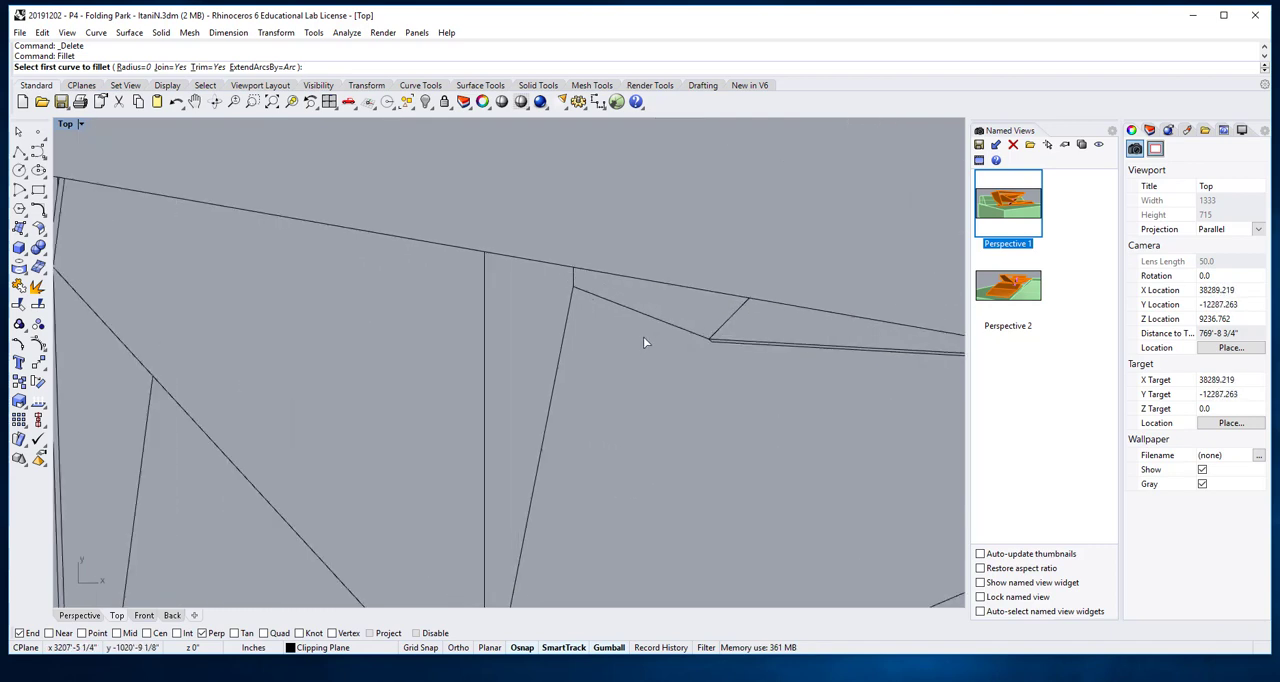
{"action": "scroll", "coordinate": [701, 340], "scroll_direction": "up", "scroll_amount": 5}
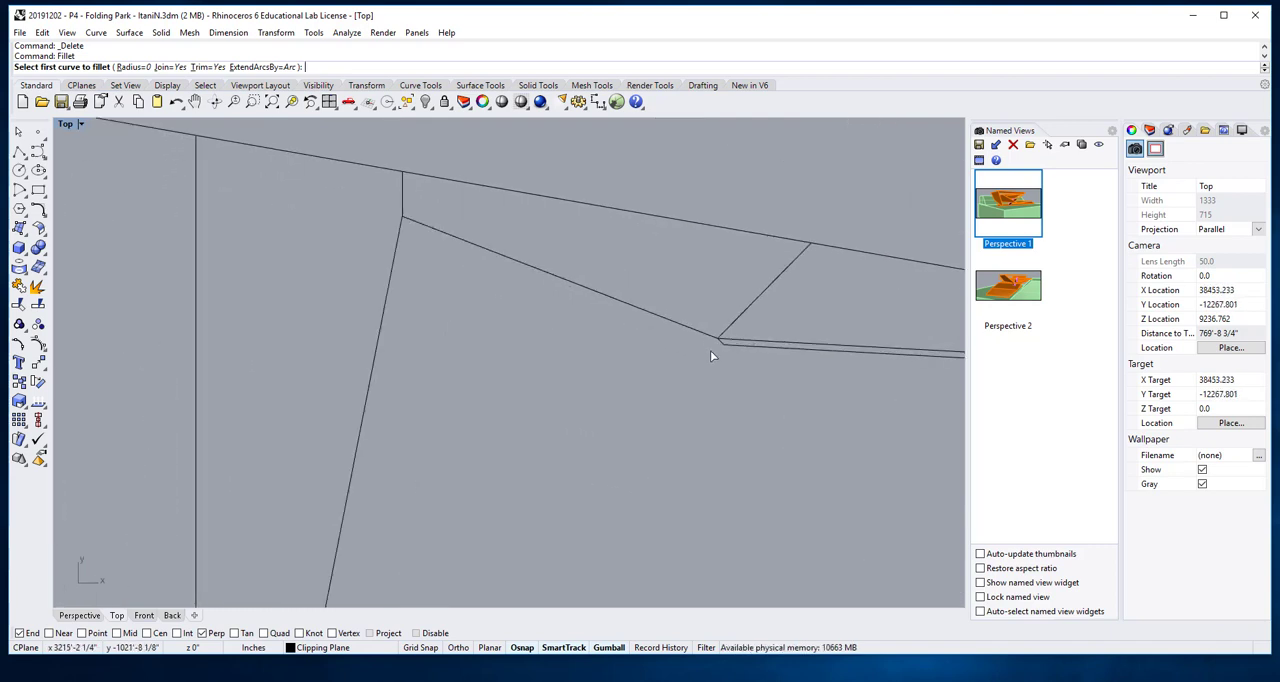
{"action": "left_click", "coordinate": [710, 350]}
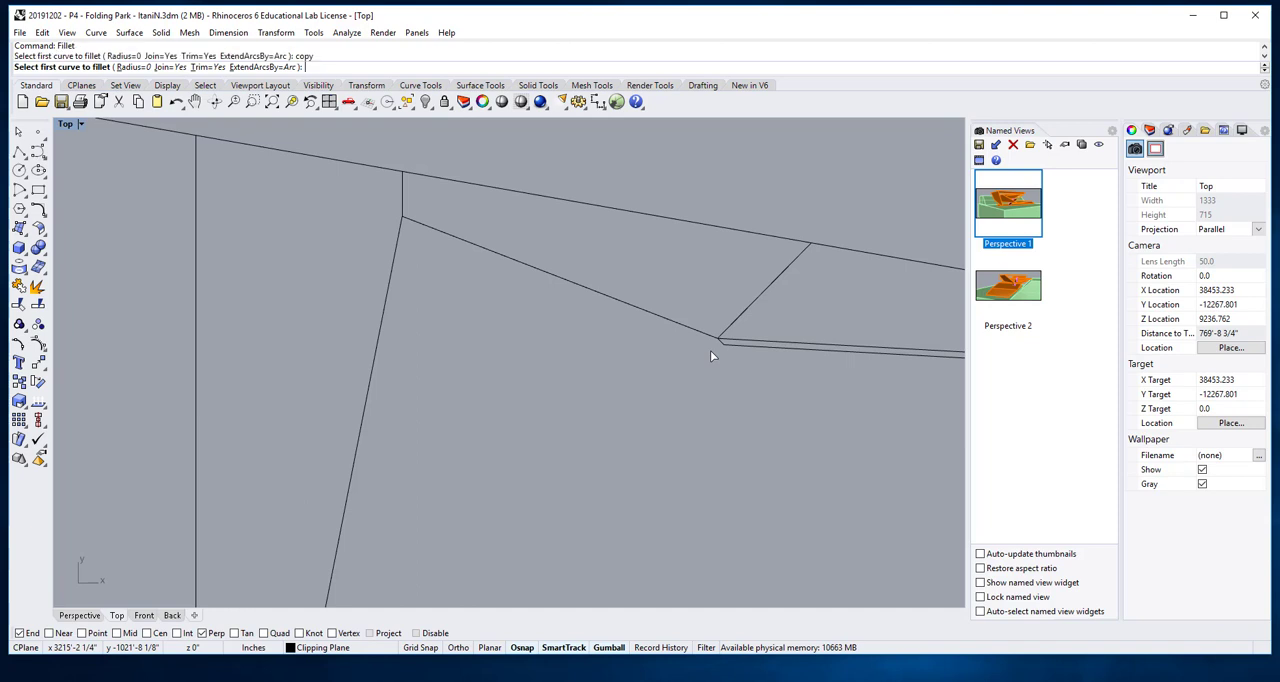
{"action": "left_click", "coordinate": [695, 331]}
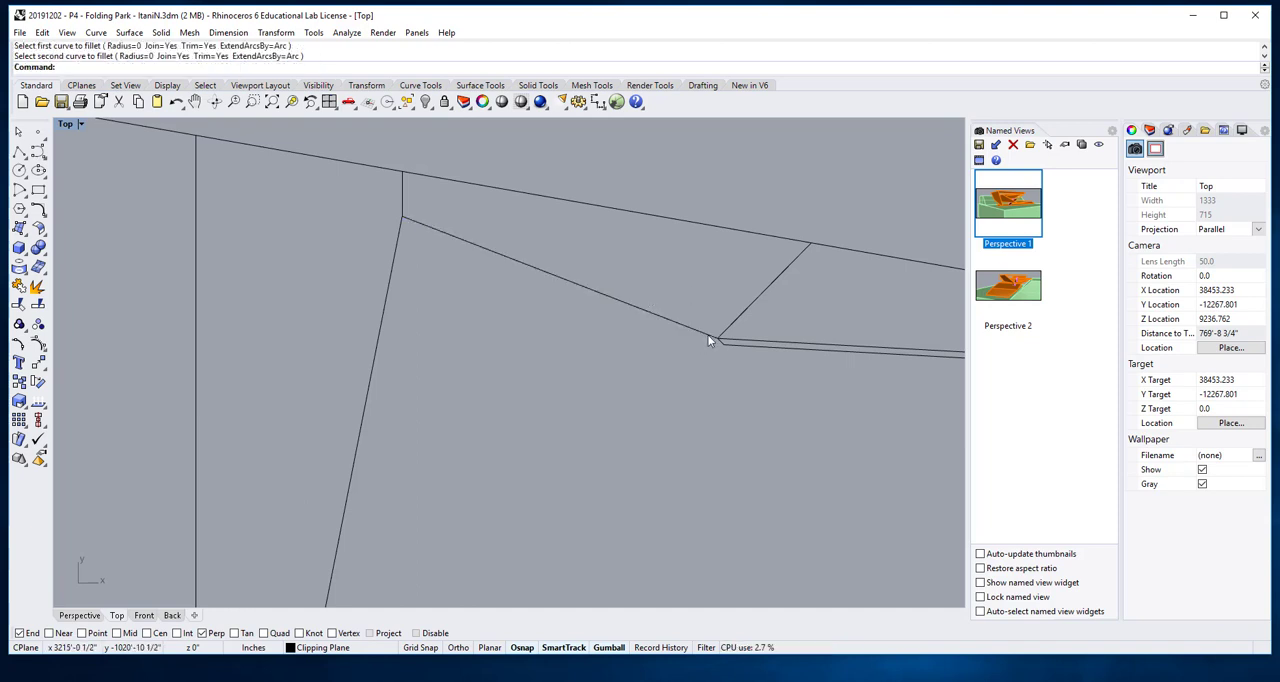
- Copy the short slanted line below the roof's lower edge from its right end to the end of the doubled edge's outer line
{"action": "type", "text": "Copy"}
{"action": "key", "text": "Return"}
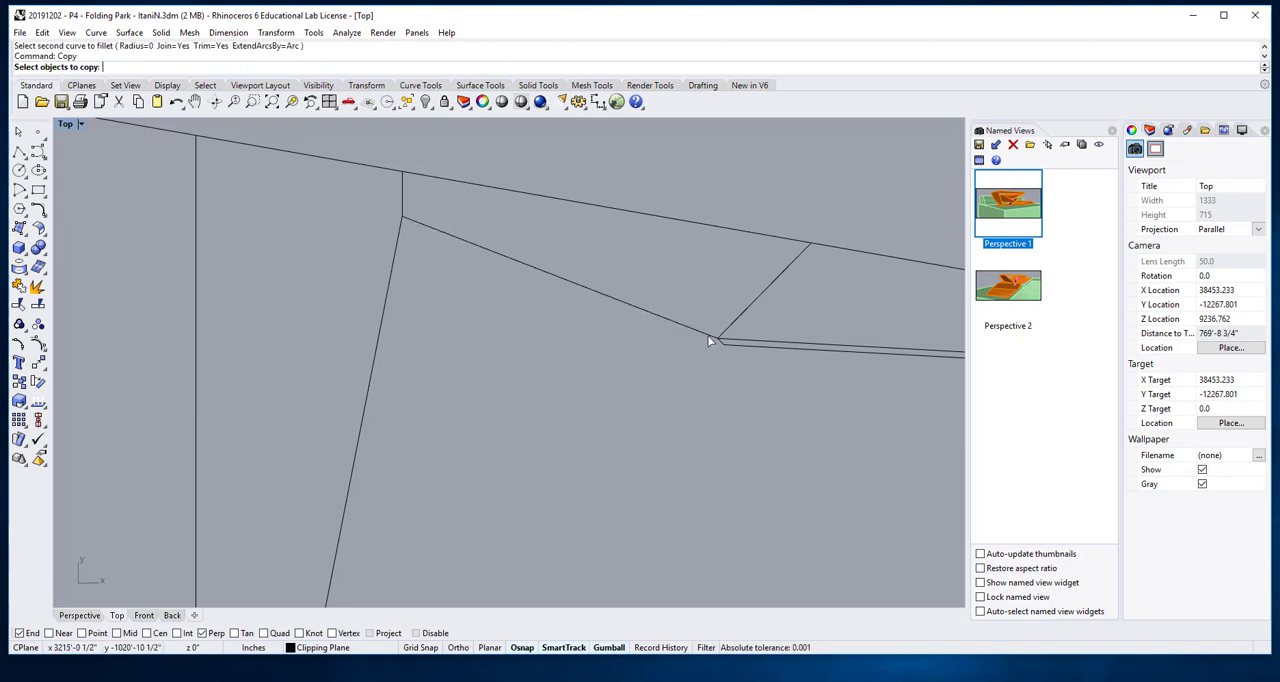
{"action": "left_click", "coordinate": [707, 337]}
{"action": "key", "text": "Return"}
{"action": "left_click", "coordinate": [719, 342]}
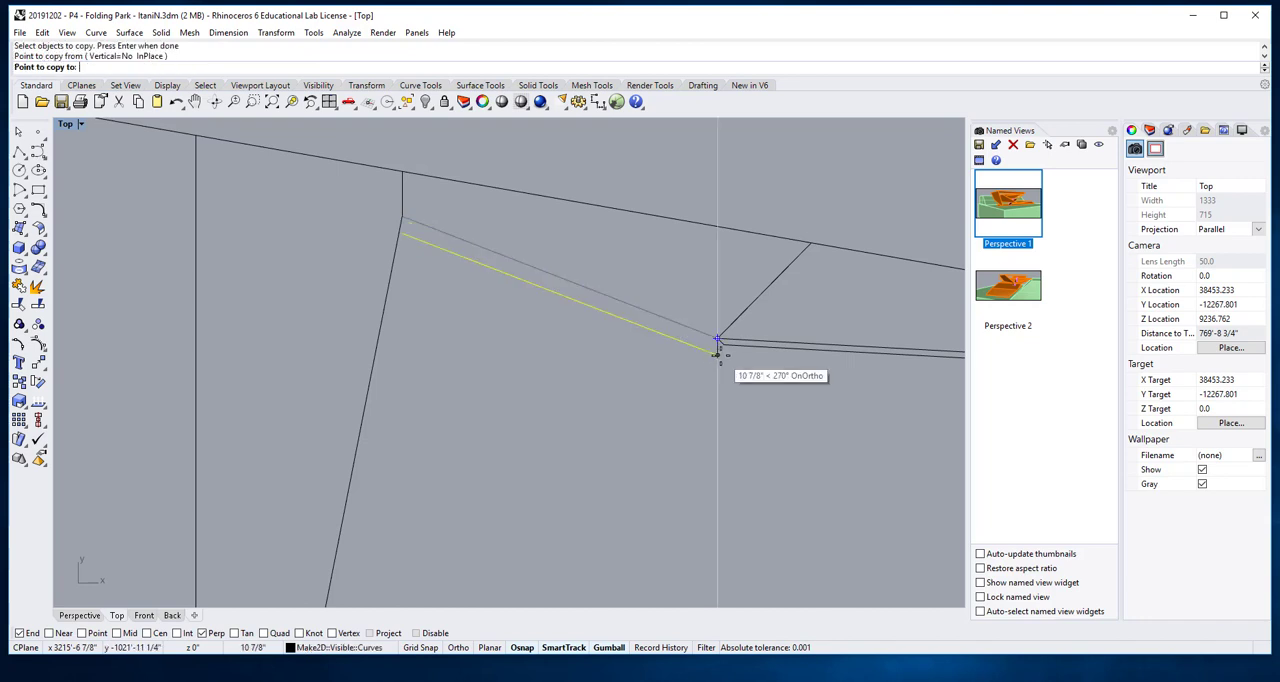
{"action": "left_click", "coordinate": [724, 346]}
{"action": "key", "text": "Return"}
{"action": "scroll", "coordinate": [437, 236], "scroll_direction": "up", "scroll_amount": 3}
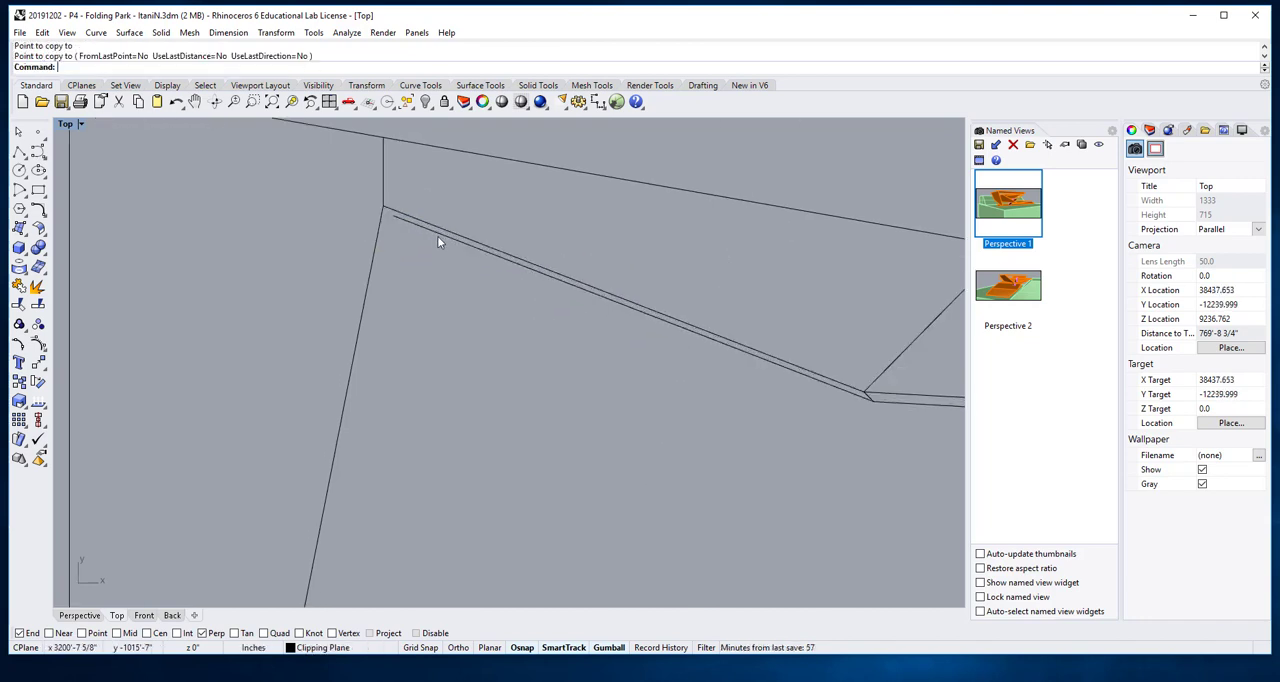
- Extend the lower line of the doubled bottom edge to the steep slanted line beside its open end
{"action": "type", "text": "Ex"}
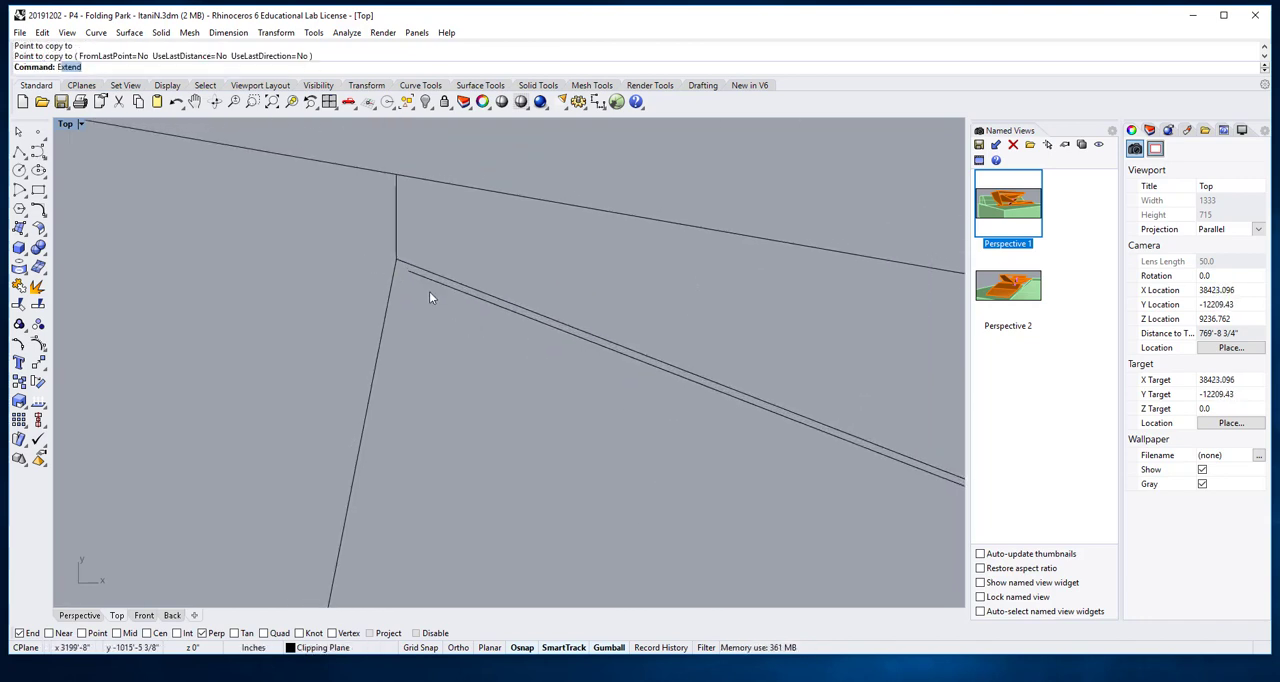
{"action": "type", "text": "t"}
{"action": "key", "text": "Return"}
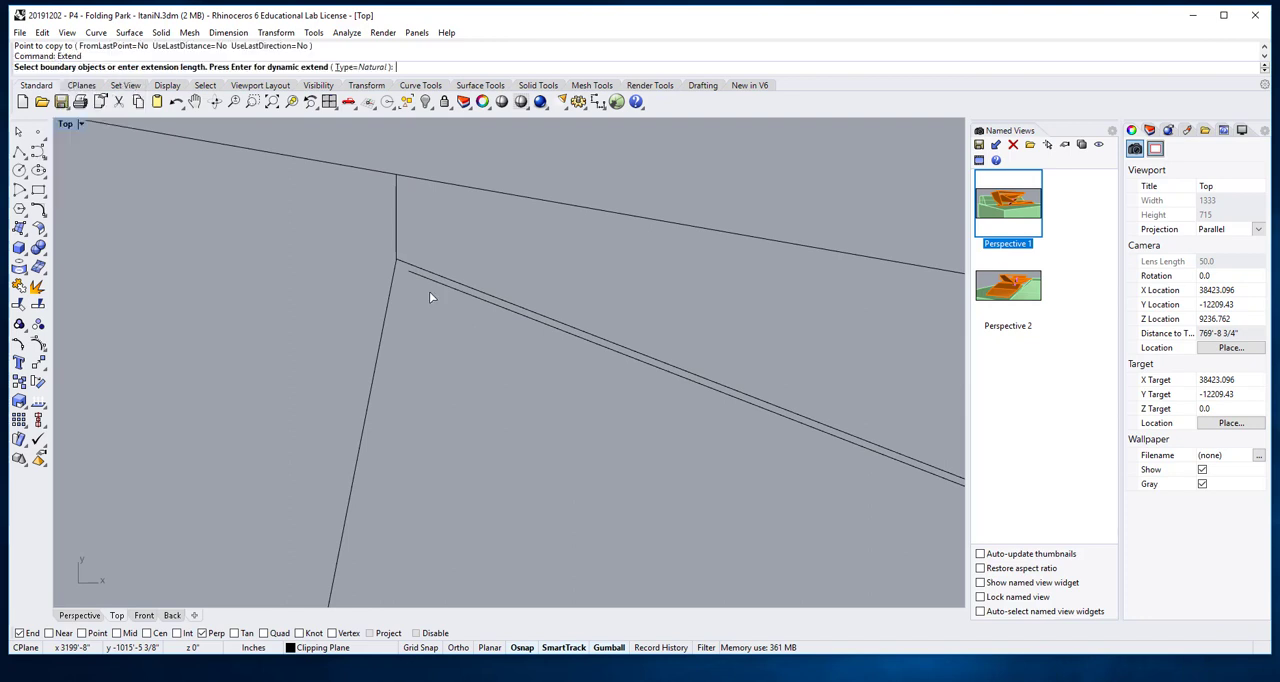
{"action": "left_click", "coordinate": [392, 283]}
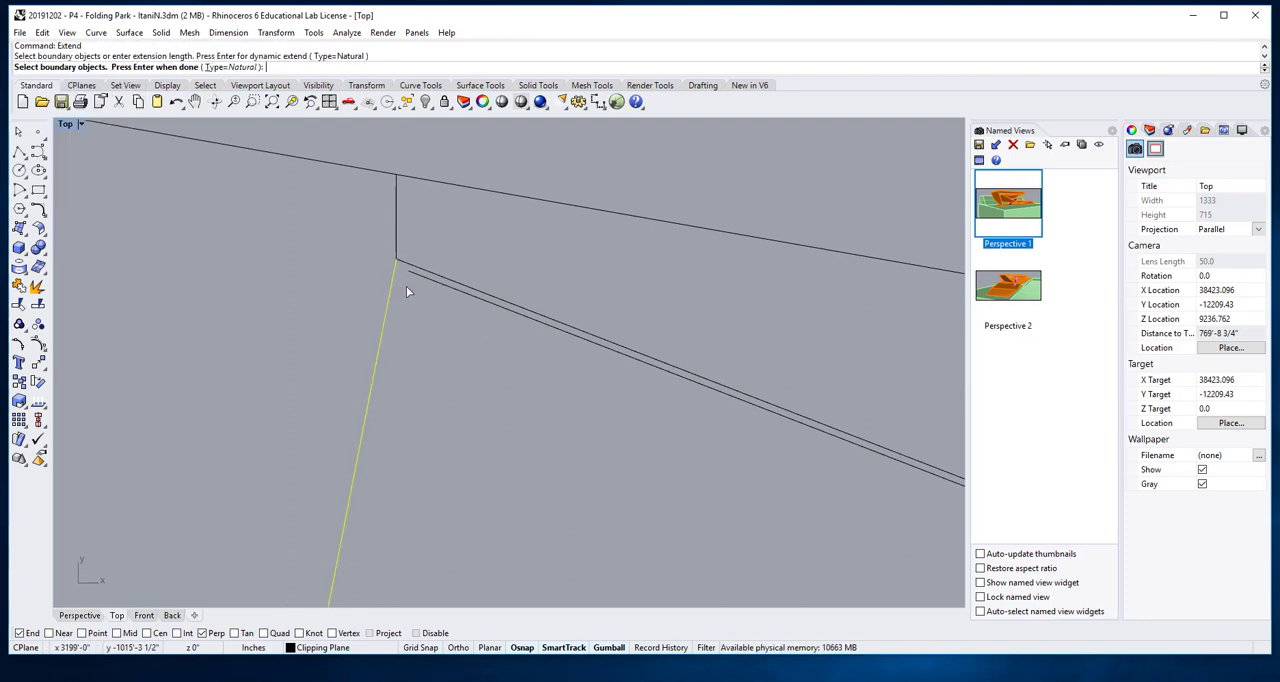
{"action": "key", "text": "Return"}
{"action": "left_click", "coordinate": [416, 278]}
{"action": "key", "text": "Return"}
- Examine the folds at the model's lower-left corner in the top and perspective views and compare them with the plan linework
{"action": "scroll", "coordinate": [425, 305], "scroll_direction": "down", "scroll_amount": 3}
{"action": "right_click_drag", "start_coordinate": [462, 403], "coordinate": [621, 334]}
{"action": "right_click_drag", "start_coordinate": [461, 325], "coordinate": [534, 331]}
{"action": "right_click_drag", "start_coordinate": [408, 271], "coordinate": [470, 293]}
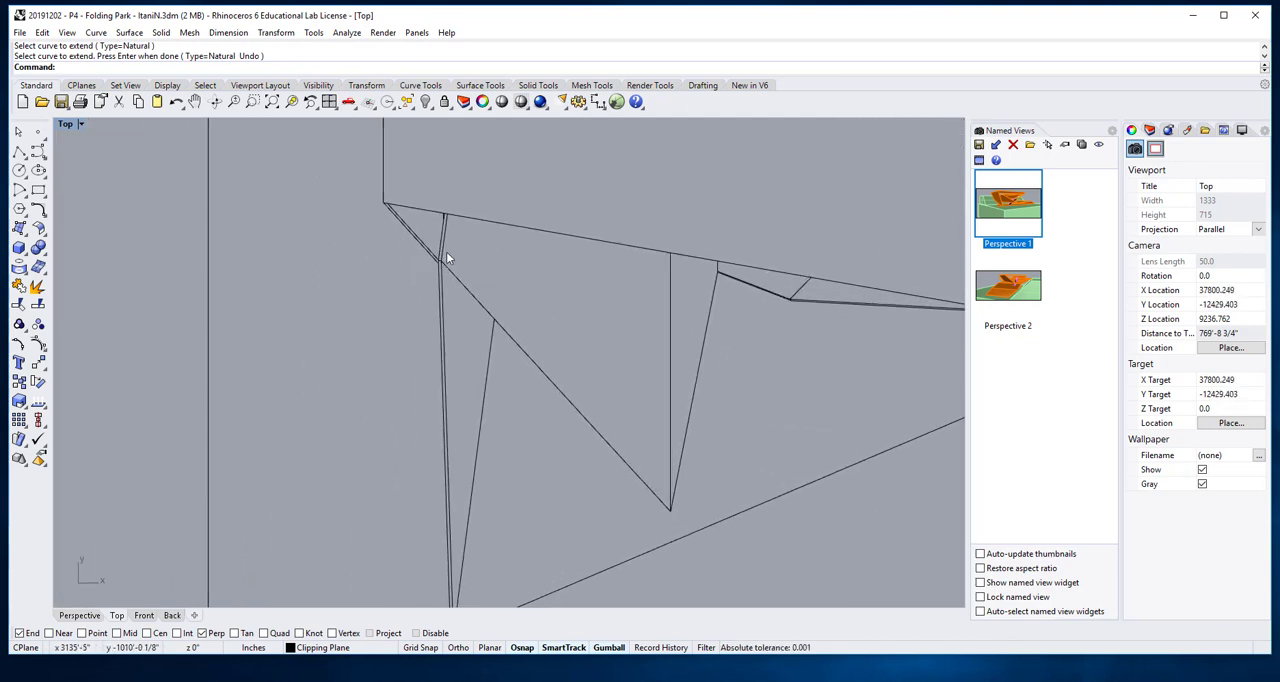
{"action": "scroll", "coordinate": [447, 258], "scroll_direction": "down", "scroll_amount": 10}
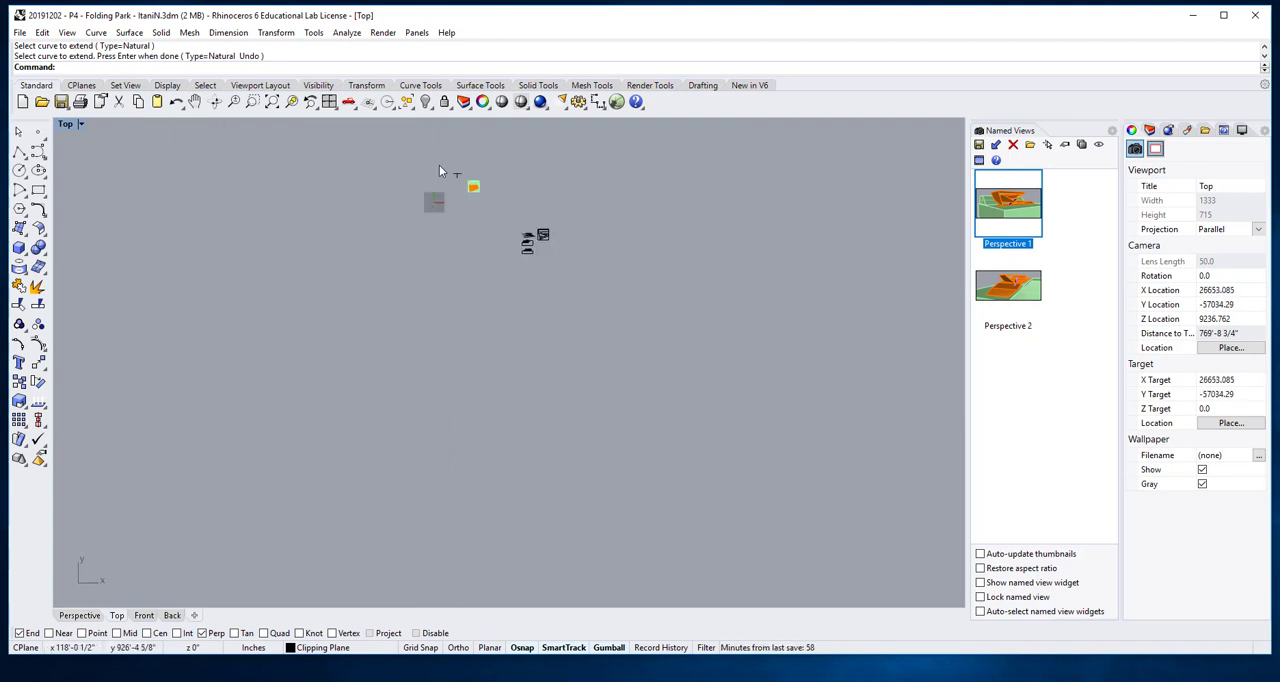
{"action": "right_click_drag", "start_coordinate": [439, 170], "coordinate": [440, 262]}
{"action": "scroll", "coordinate": [462, 295], "scroll_direction": "up", "scroll_amount": 10}
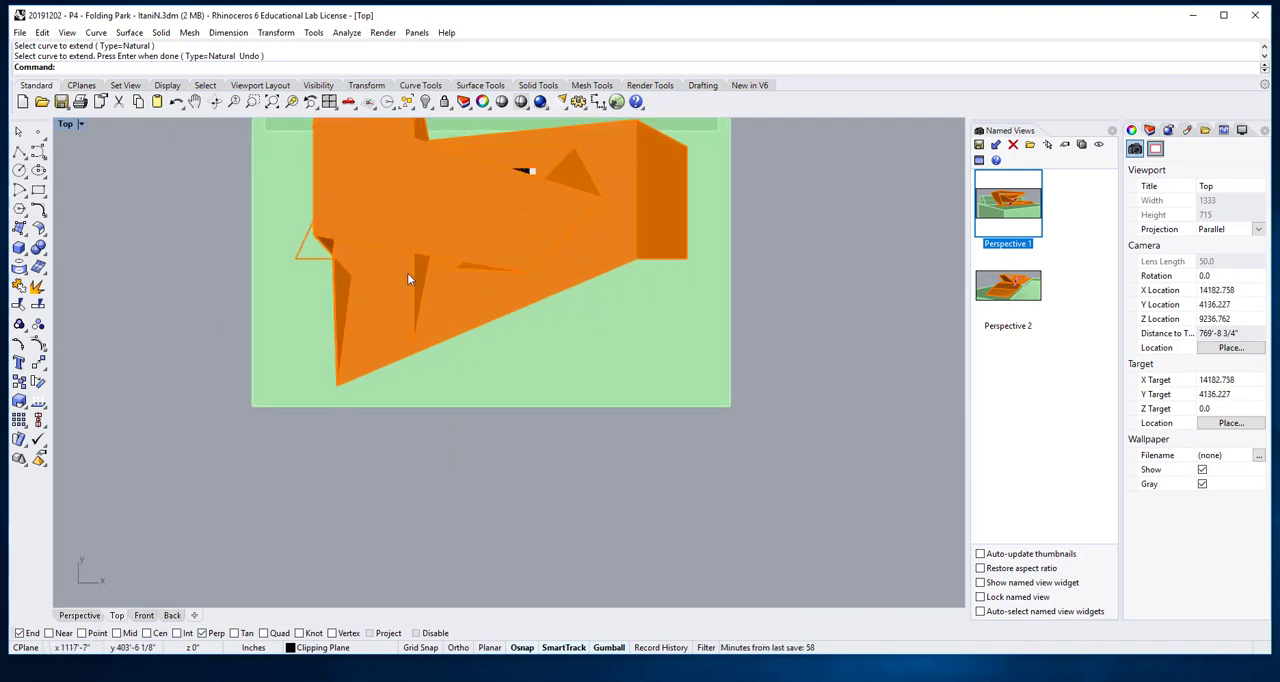
{"action": "scroll", "coordinate": [407, 279], "scroll_direction": "up", "scroll_amount": 5}
{"action": "right_click_drag", "start_coordinate": [360, 277], "coordinate": [477, 291]}
{"action": "right_click_drag", "start_coordinate": [332, 362], "coordinate": [346, 357]}
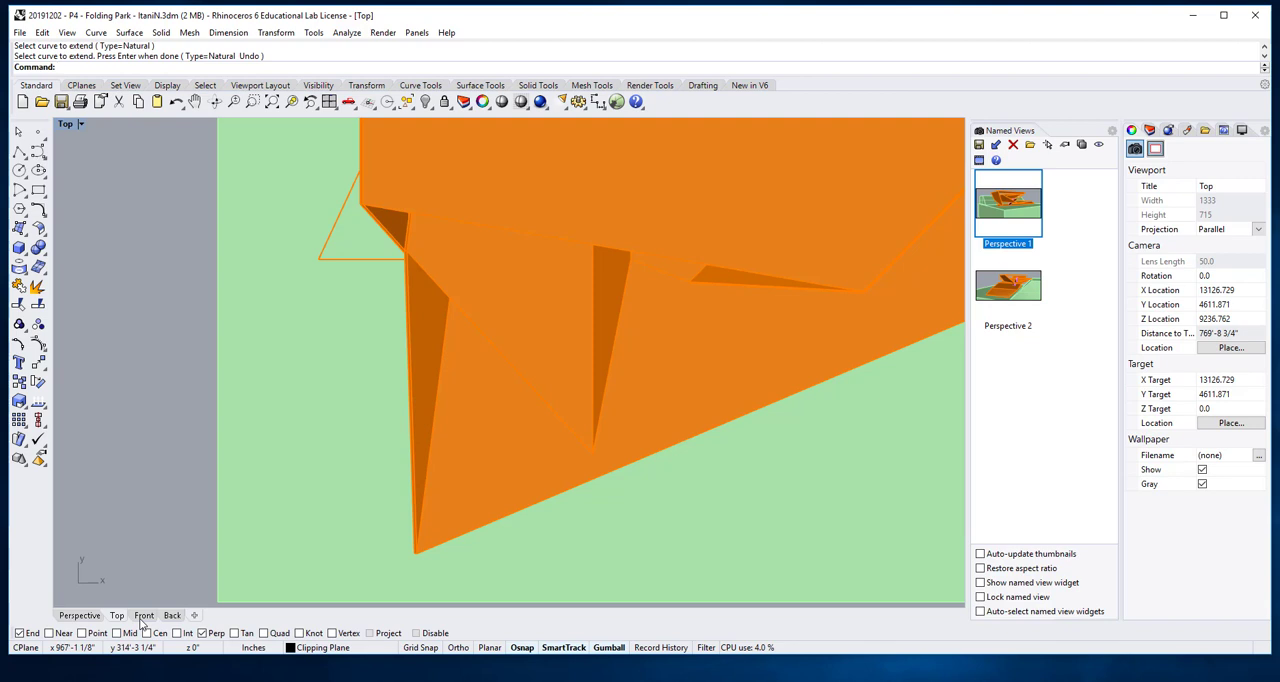
{"action": "left_click", "coordinate": [79, 615]}
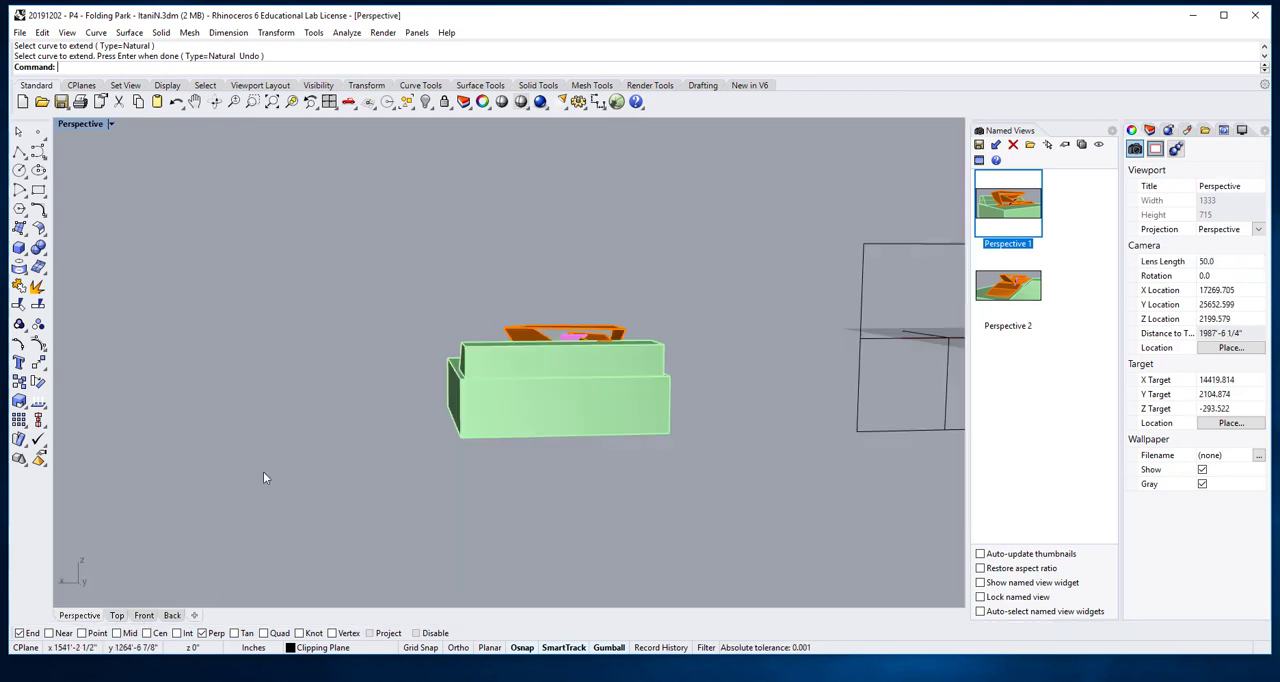
{"action": "scroll", "coordinate": [431, 394], "scroll_direction": "down", "scroll_amount": 2}
{"action": "right_click_drag", "start_coordinate": [431, 394], "coordinate": [734, 428]}
{"action": "scroll", "coordinate": [530, 349], "scroll_direction": "up", "scroll_amount": 5}
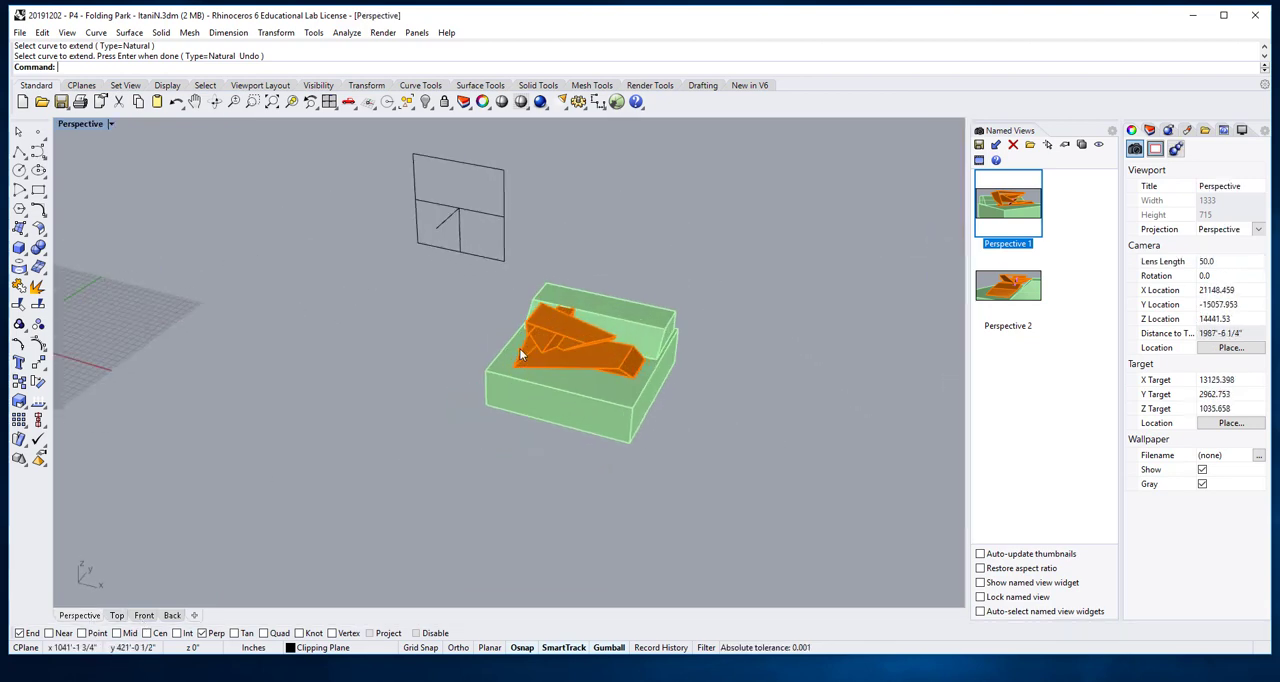
{"action": "mouse_move", "coordinate": [530, 349]}
{"action": "right_mouse_down"}
{"action": "mouse_move", "coordinate": [586, 343]}
{"action": "mouse_move", "coordinate": [455, 327]}
{"action": "mouse_move", "coordinate": [511, 344]}
{"action": "right_mouse_up"}
{"action": "scroll", "coordinate": [494, 330], "scroll_direction": "up", "scroll_amount": 4}
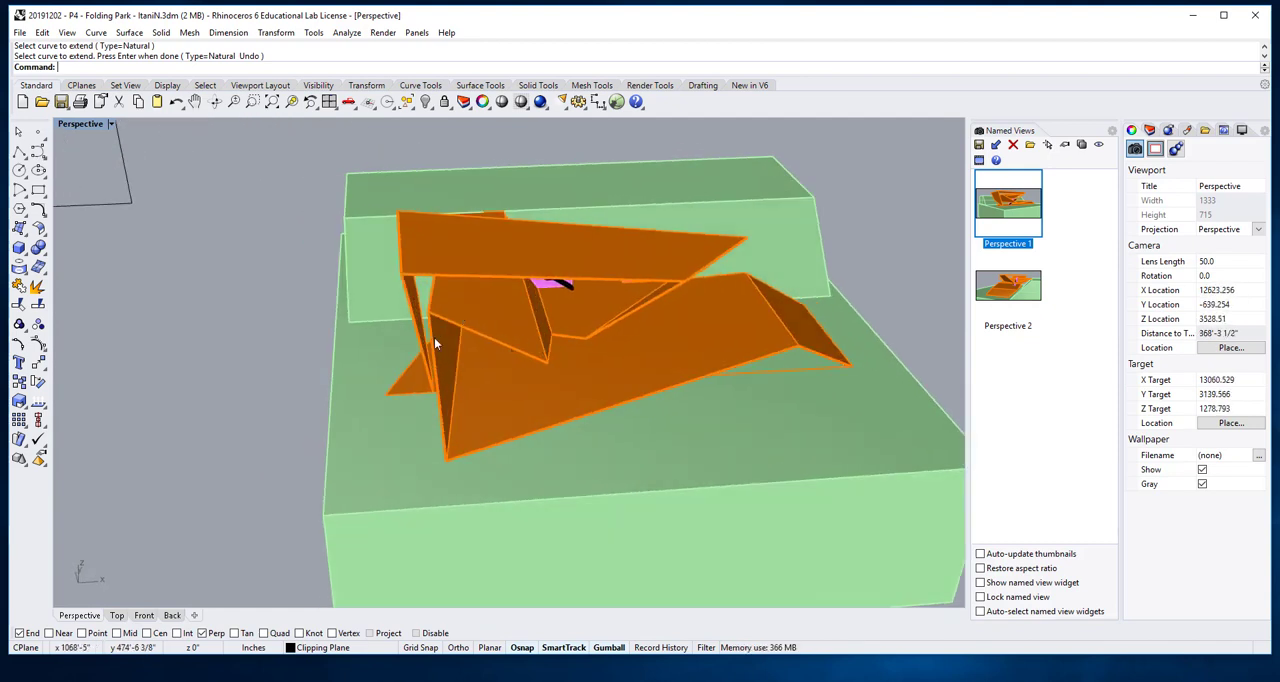
{"action": "right_click_drag", "start_coordinate": [434, 337], "coordinate": [421, 343]}
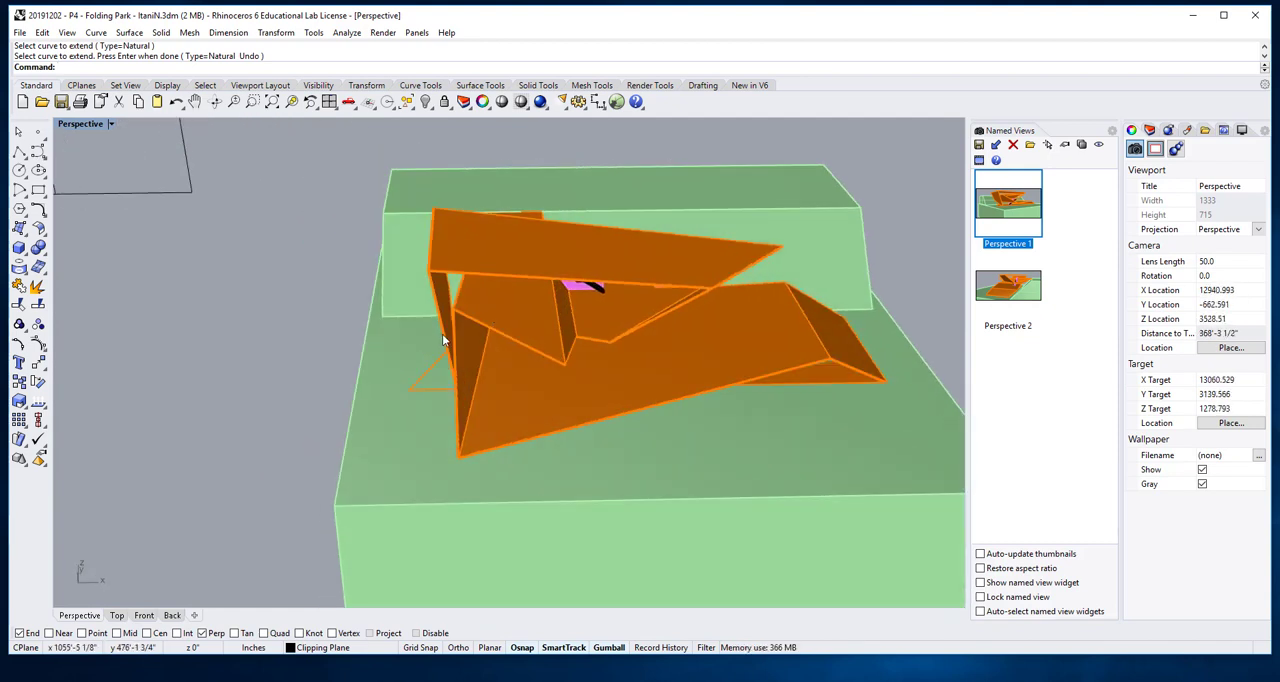
- Show all four viewports together so the plan drawing can be compared with the perspective model
{"action": "double_click", "coordinate": [86, 124]}
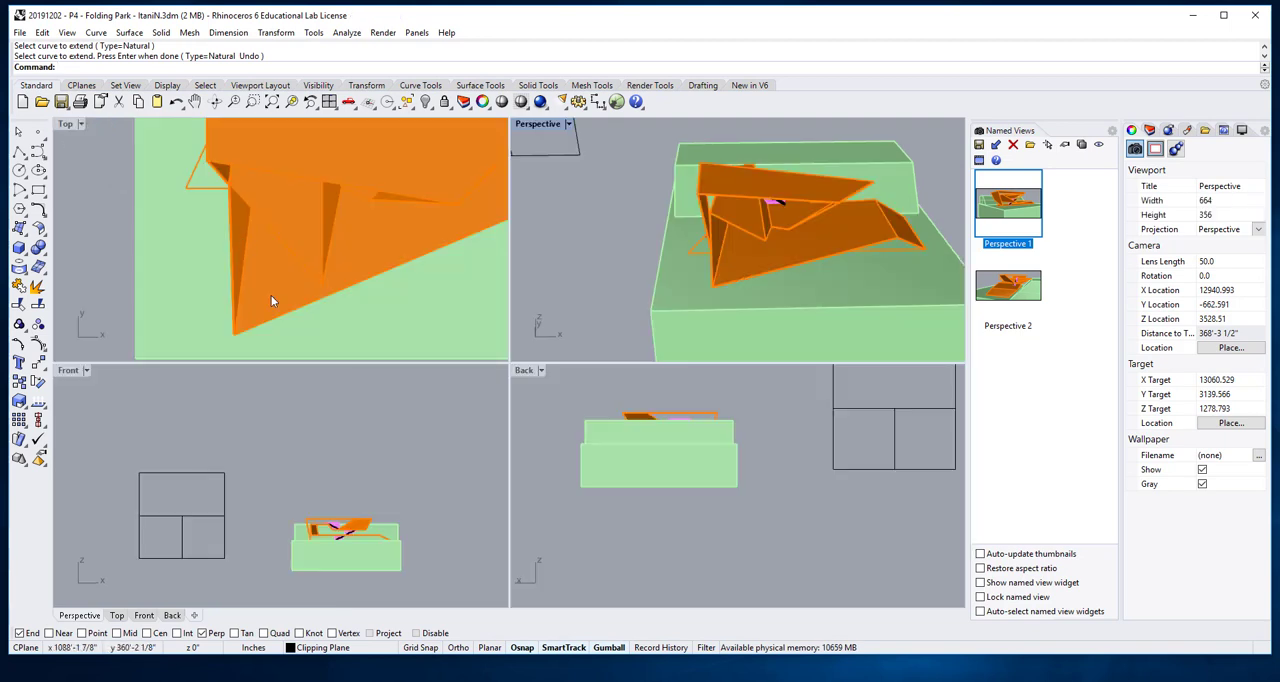
{"action": "scroll", "coordinate": [270, 310], "scroll_direction": "down", "scroll_amount": 6}
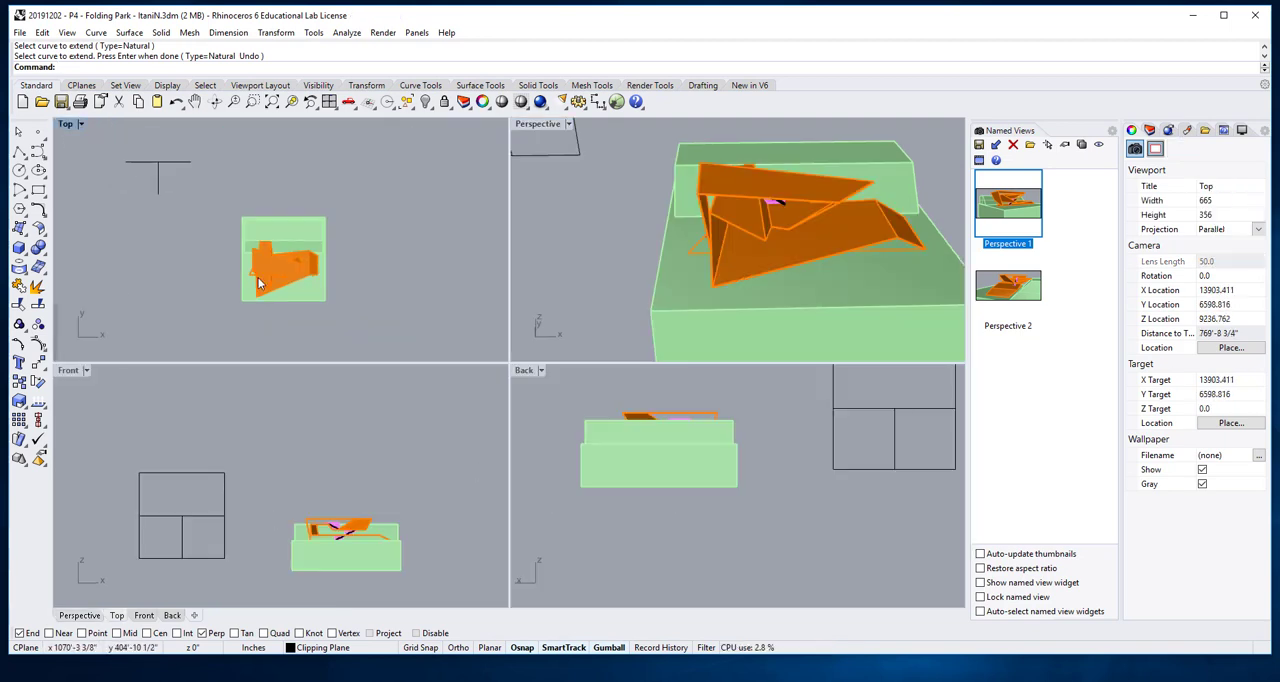
{"action": "scroll", "coordinate": [188, 254], "scroll_direction": "down", "scroll_amount": 6}
{"action": "right_click_drag", "start_coordinate": [163, 296], "coordinate": [132, 173]}
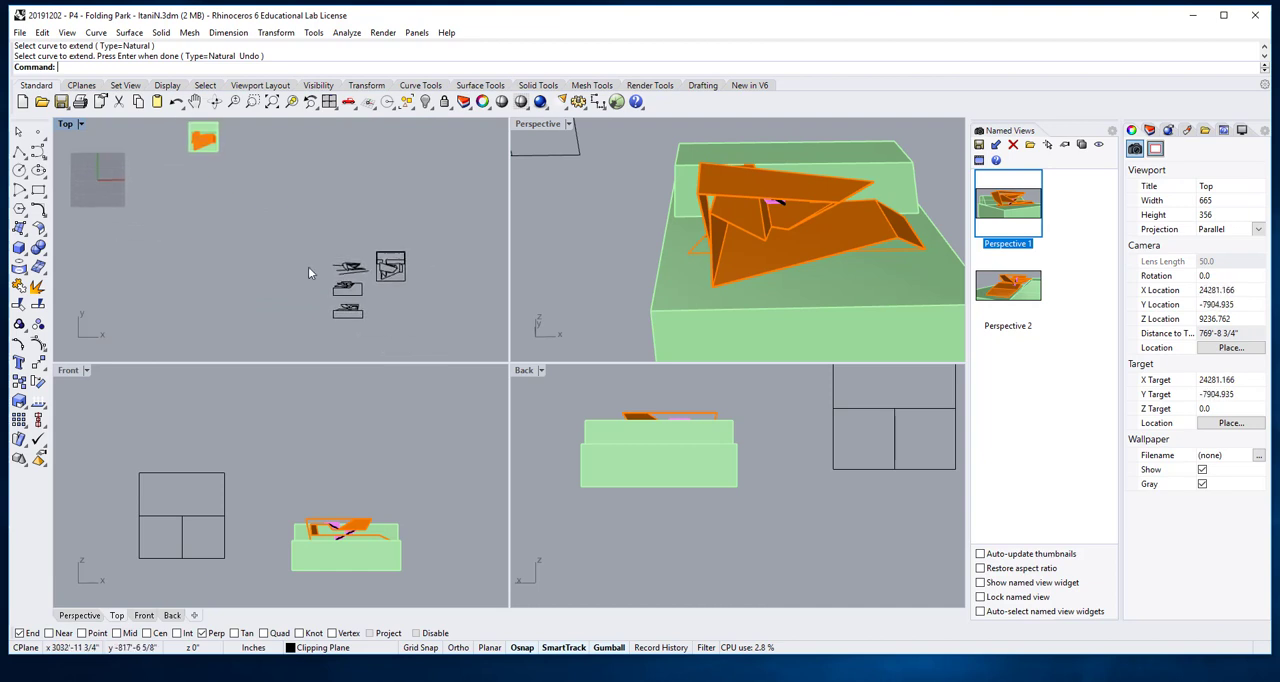
{"action": "scroll", "coordinate": [385, 264], "scroll_direction": "up", "scroll_amount": 10}
{"action": "scroll", "coordinate": [373, 280], "scroll_direction": "up", "scroll_amount": 8}
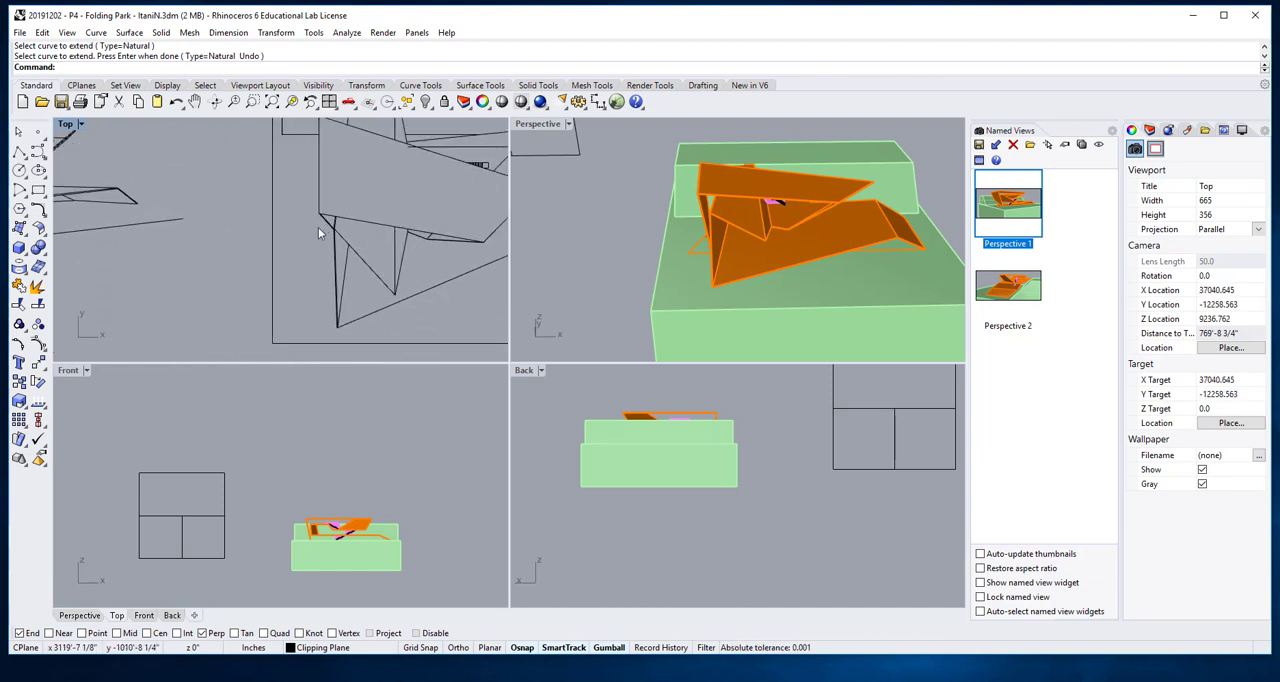
- Delete the right-hand line of the short doubled fold running from the roof edge down to the lower-left fold junction
{"action": "scroll", "coordinate": [322, 233], "scroll_direction": "up", "scroll_amount": 5}
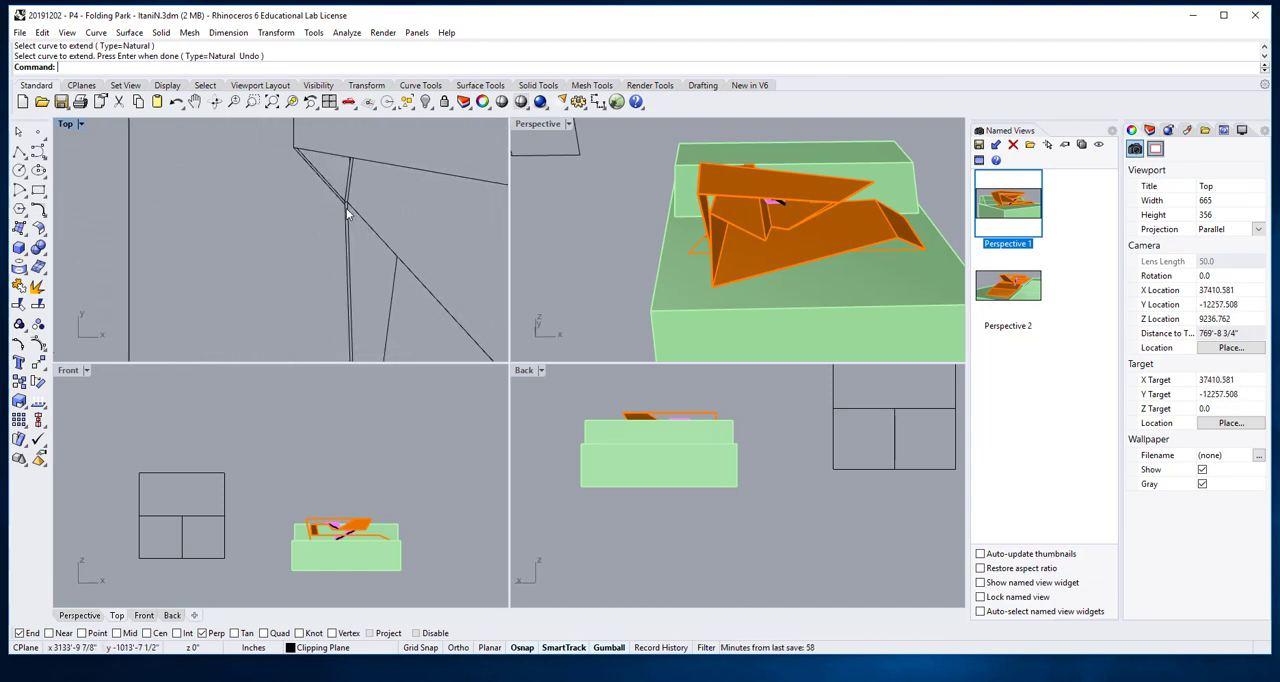
{"action": "scroll", "coordinate": [354, 201], "scroll_direction": "up", "scroll_amount": 2}
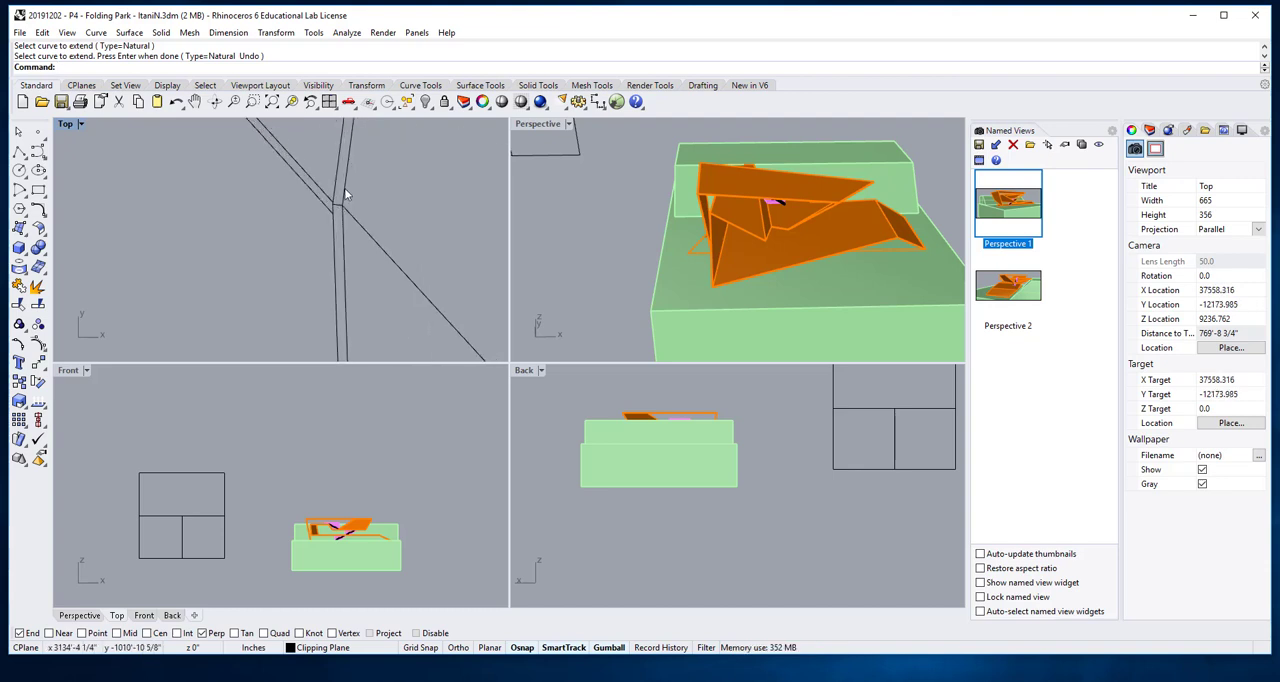
{"action": "left_click", "coordinate": [345, 195]}
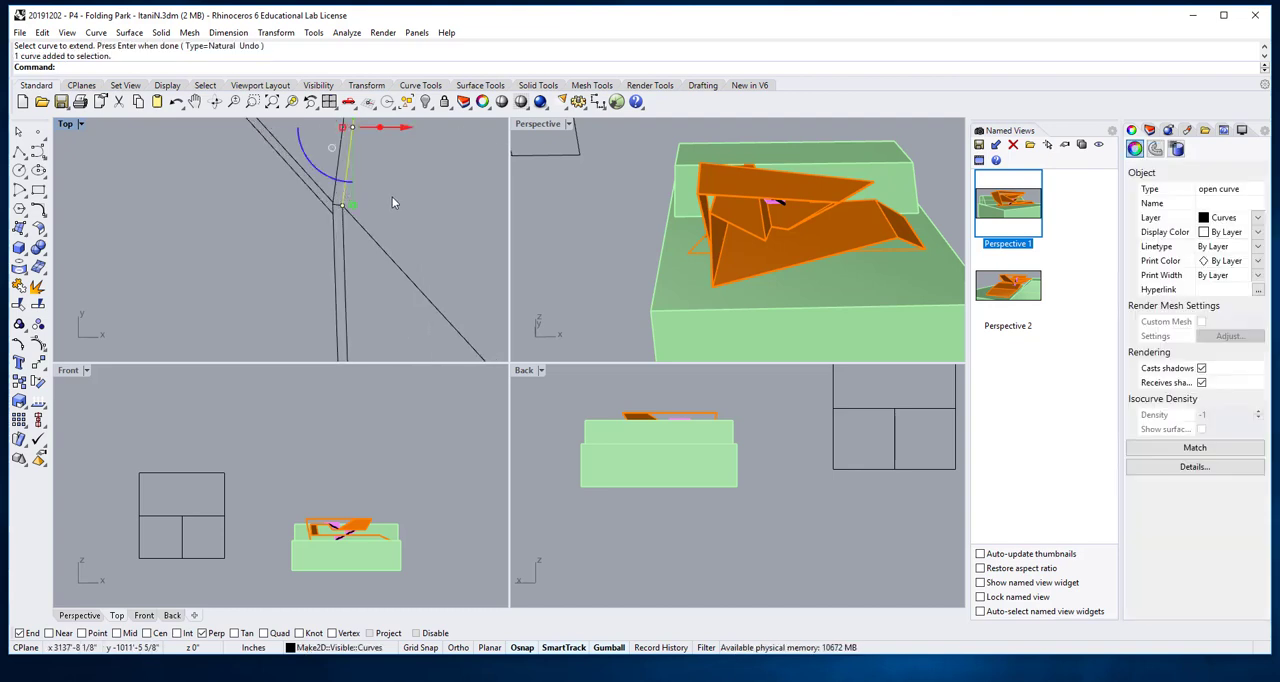
{"action": "key", "text": "Delete"}
- Delete the tiny horizontal line joining the tops of the two near-vertical fold lines at the lower-left junction
{"action": "scroll", "coordinate": [396, 231], "scroll_direction": "down", "scroll_amount": 17}
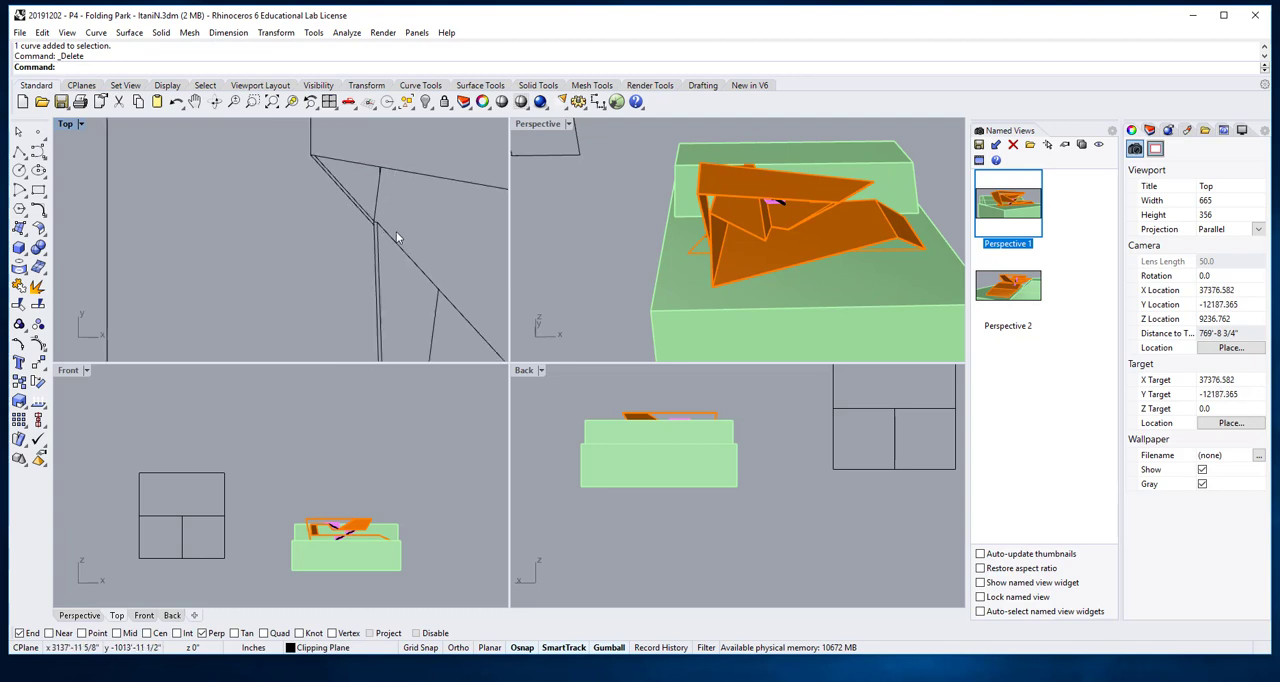
{"action": "right_click_drag", "start_coordinate": [398, 239], "coordinate": [401, 247]}
{"action": "scroll", "coordinate": [404, 241], "scroll_direction": "up", "scroll_amount": 6}
{"action": "scroll", "coordinate": [404, 241], "scroll_direction": "up", "scroll_amount": 2}
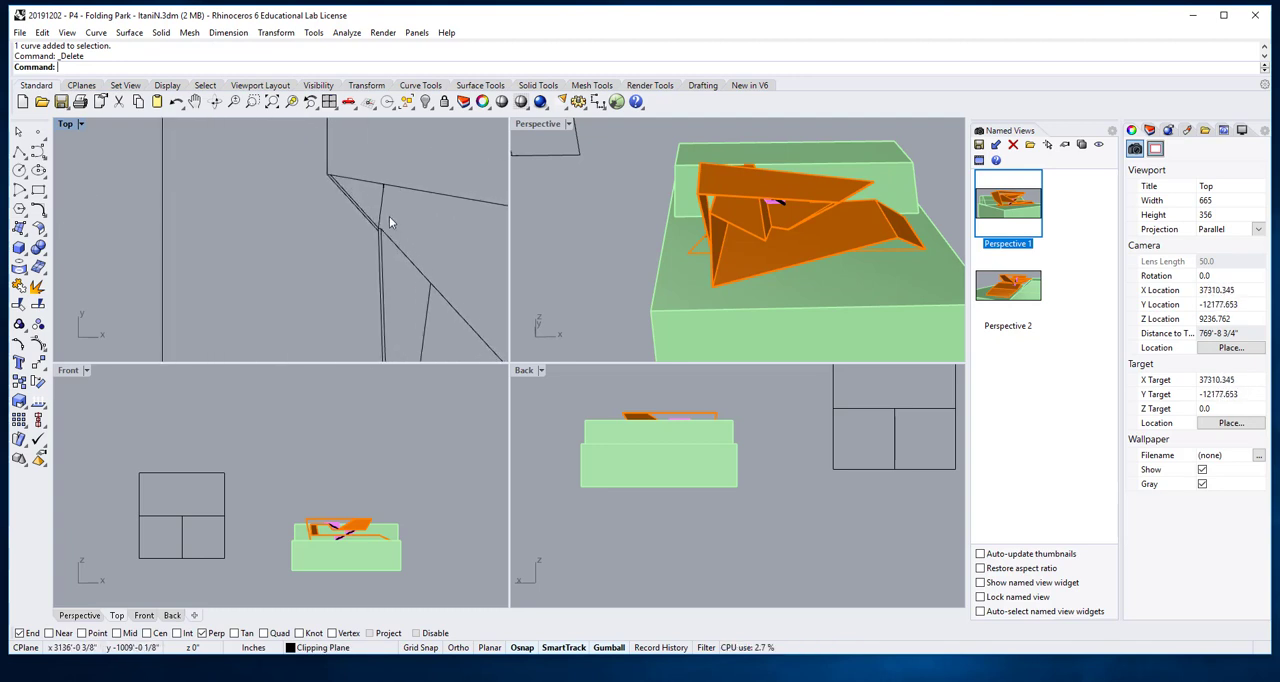
{"action": "scroll", "coordinate": [381, 237], "scroll_direction": "up", "scroll_amount": 3}
{"action": "scroll", "coordinate": [386, 238], "scroll_direction": "up", "scroll_amount": 3}
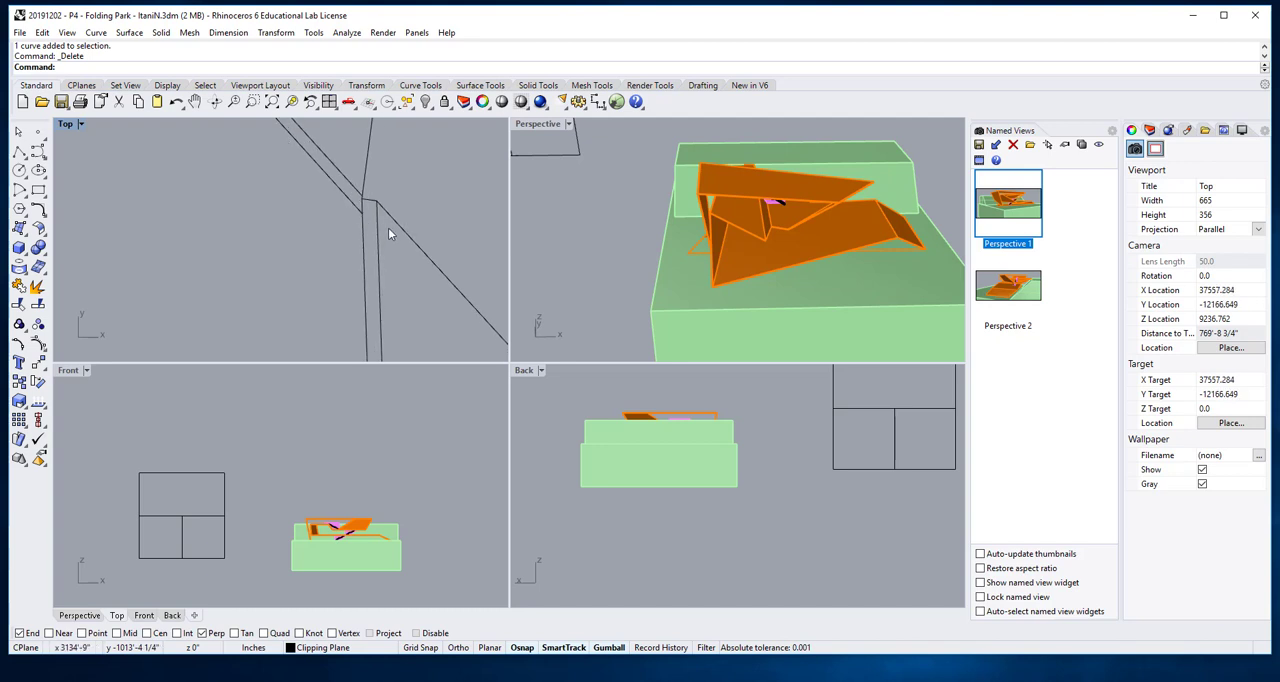
{"action": "left_click", "coordinate": [377, 207]}
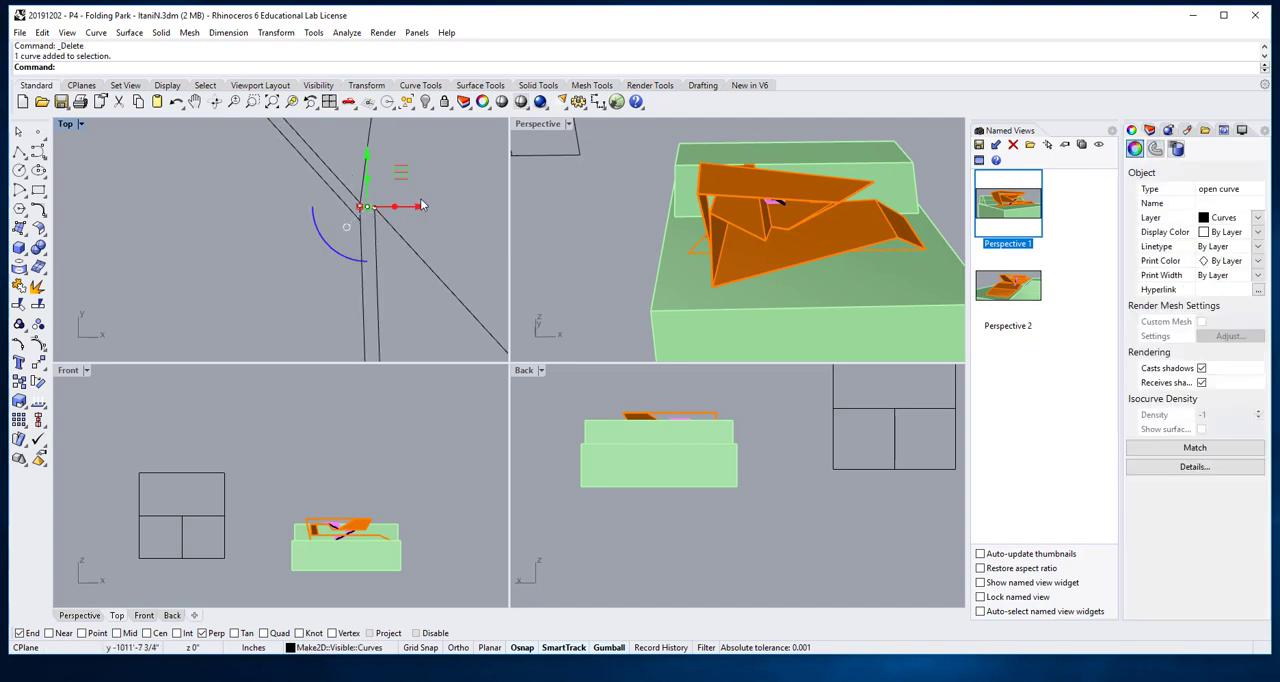
{"action": "key", "text": "Delete"}
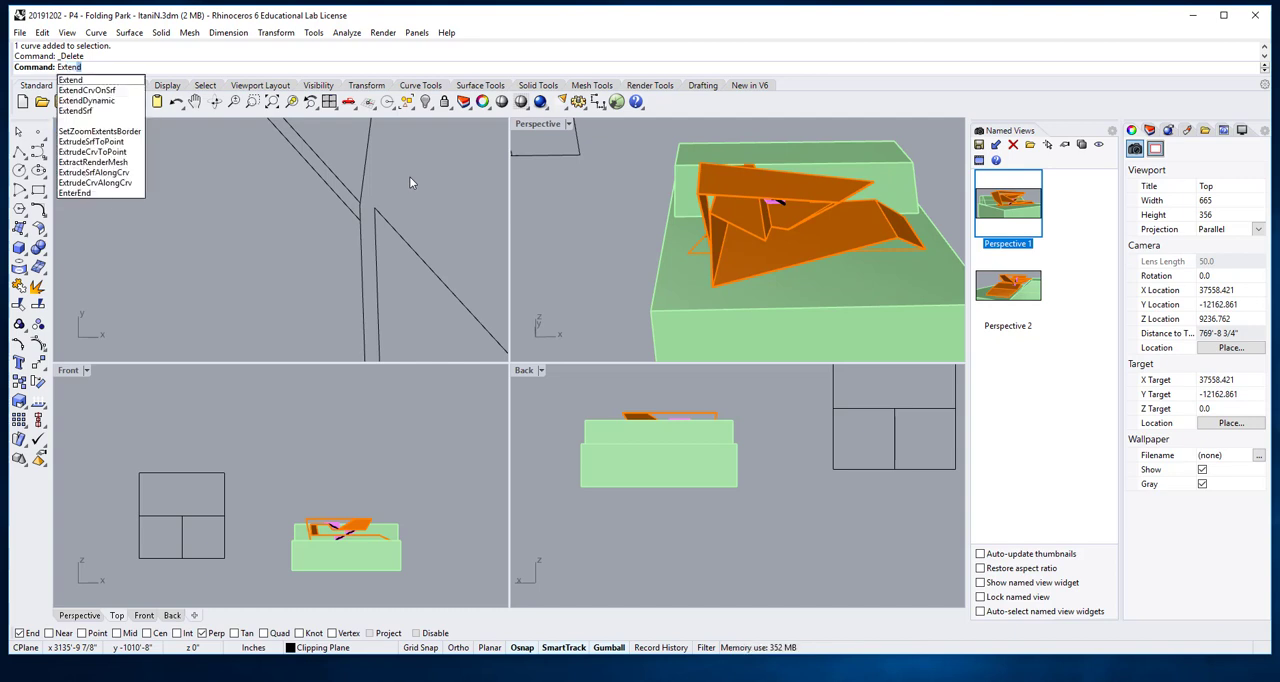
- Extend the long diagonal fold line up to the remaining short fold line above the junction
{"action": "key", "text": "Return"}
{"action": "left_click", "coordinate": [366, 180]}
{"action": "key", "text": "Return"}
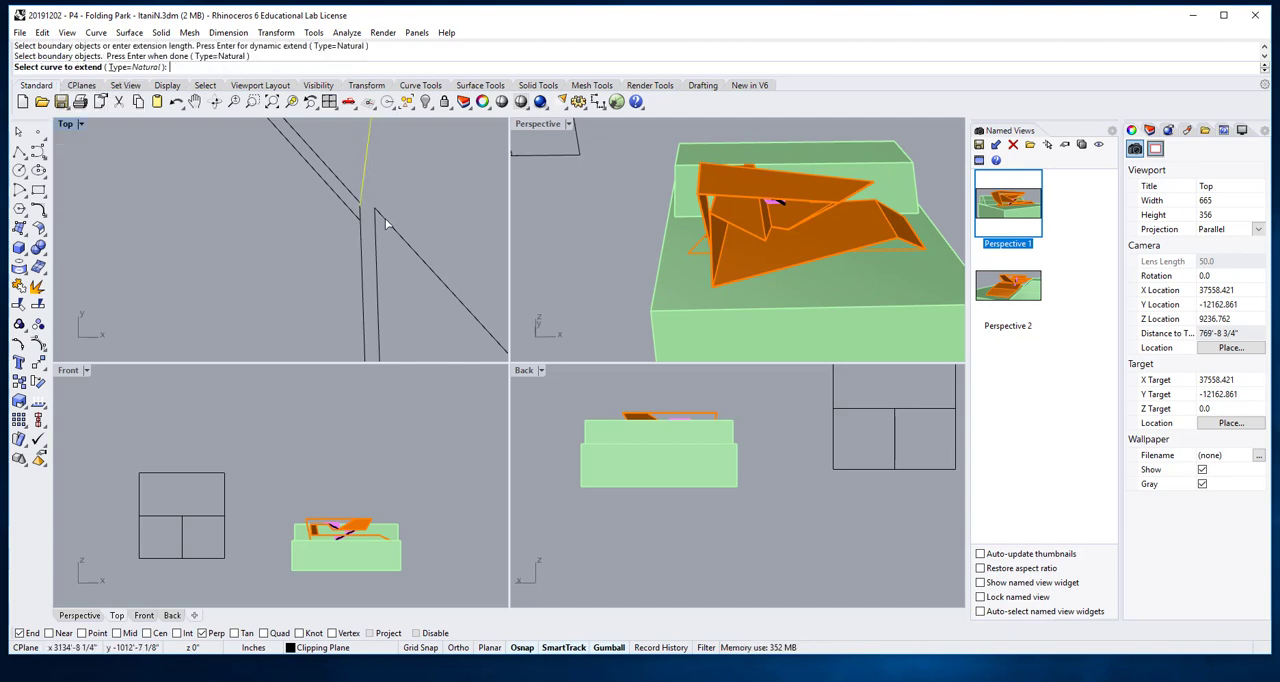
{"action": "left_click", "coordinate": [381, 215]}
{"action": "key", "text": "Return"}
- Examine the fold junction and adjoining triangular folds in the plan against the perspective model
{"action": "scroll", "coordinate": [372, 212], "scroll_direction": "down", "scroll_amount": 5}
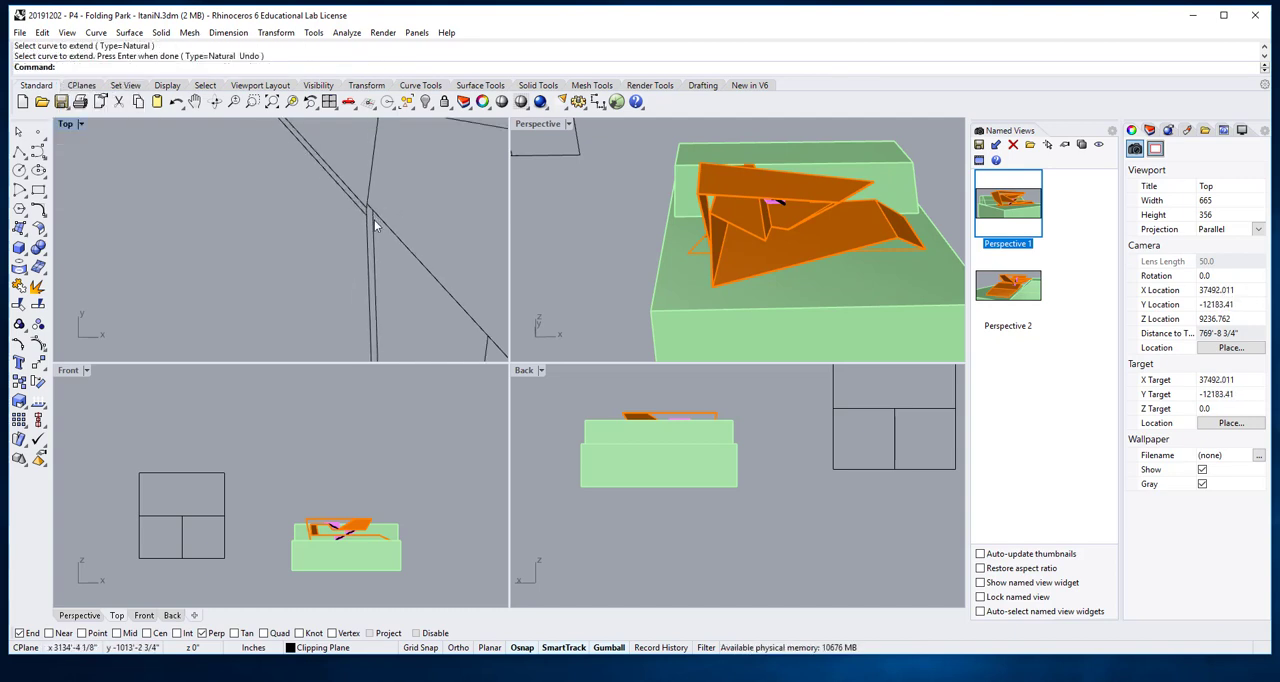
{"action": "scroll", "coordinate": [372, 264], "scroll_direction": "down", "scroll_amount": 2}
{"action": "scroll", "coordinate": [366, 264], "scroll_direction": "down", "scroll_amount": 2}
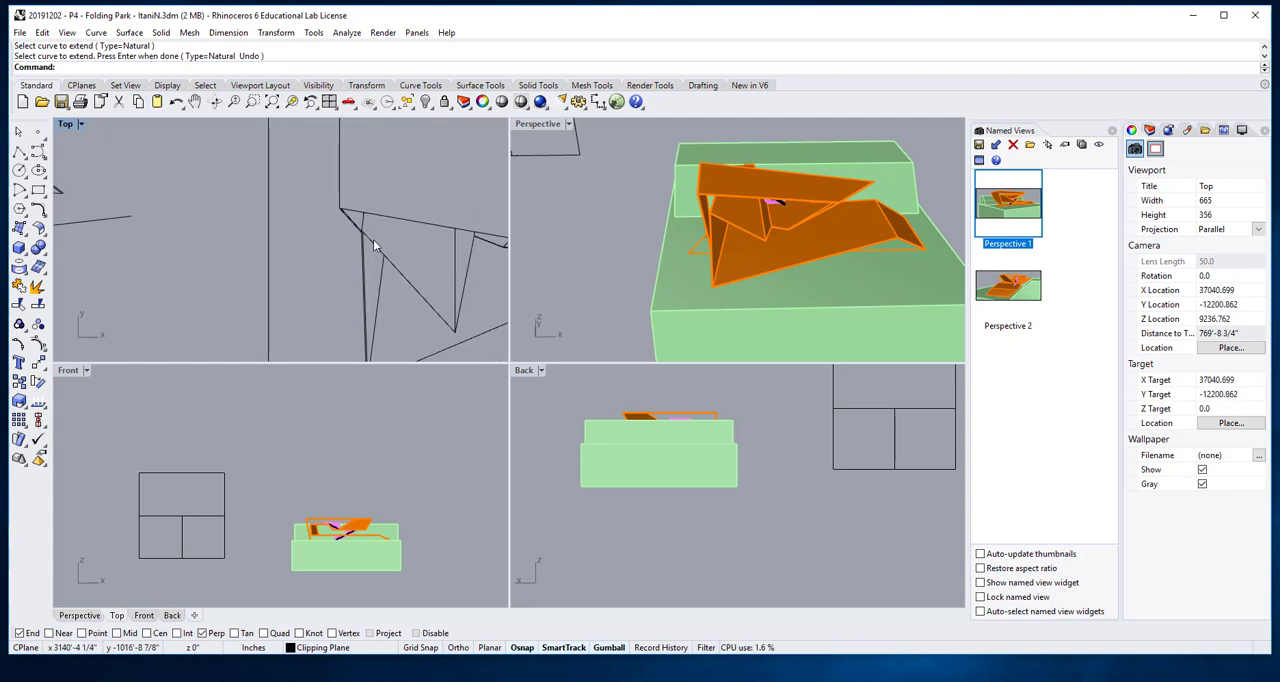
{"action": "scroll", "coordinate": [372, 237], "scroll_direction": "up", "scroll_amount": 3}
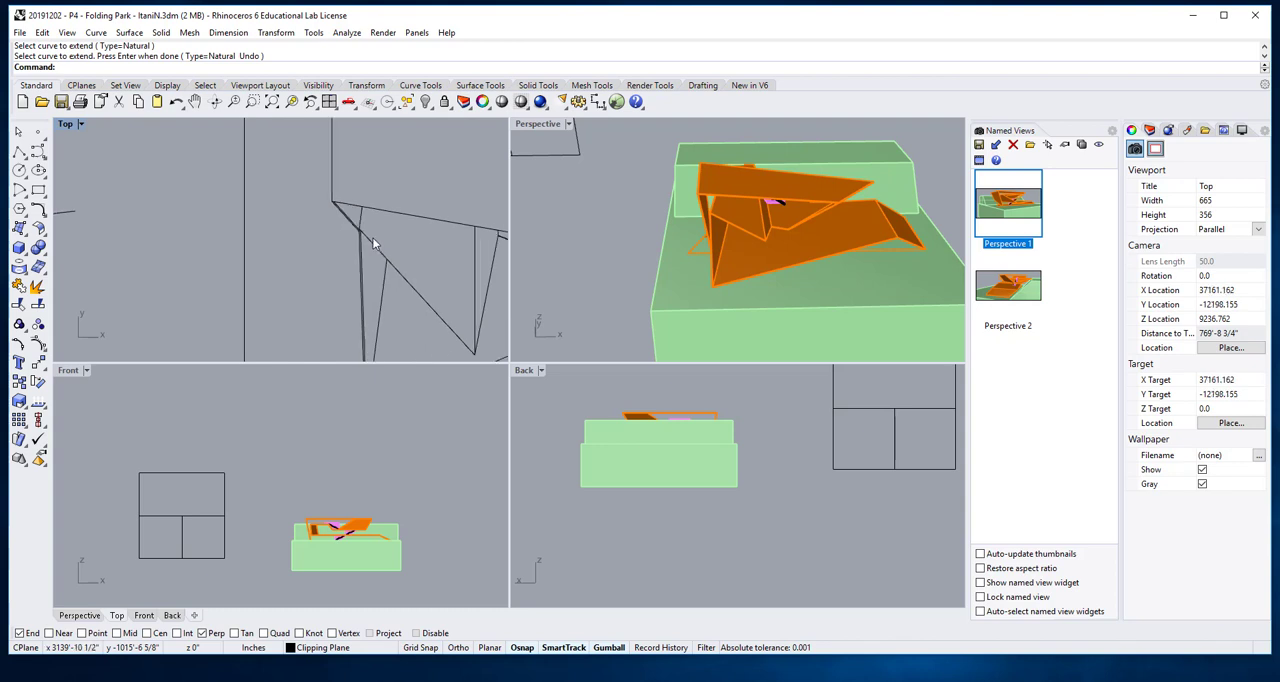
{"action": "scroll", "coordinate": [389, 241], "scroll_direction": "down", "scroll_amount": 2}
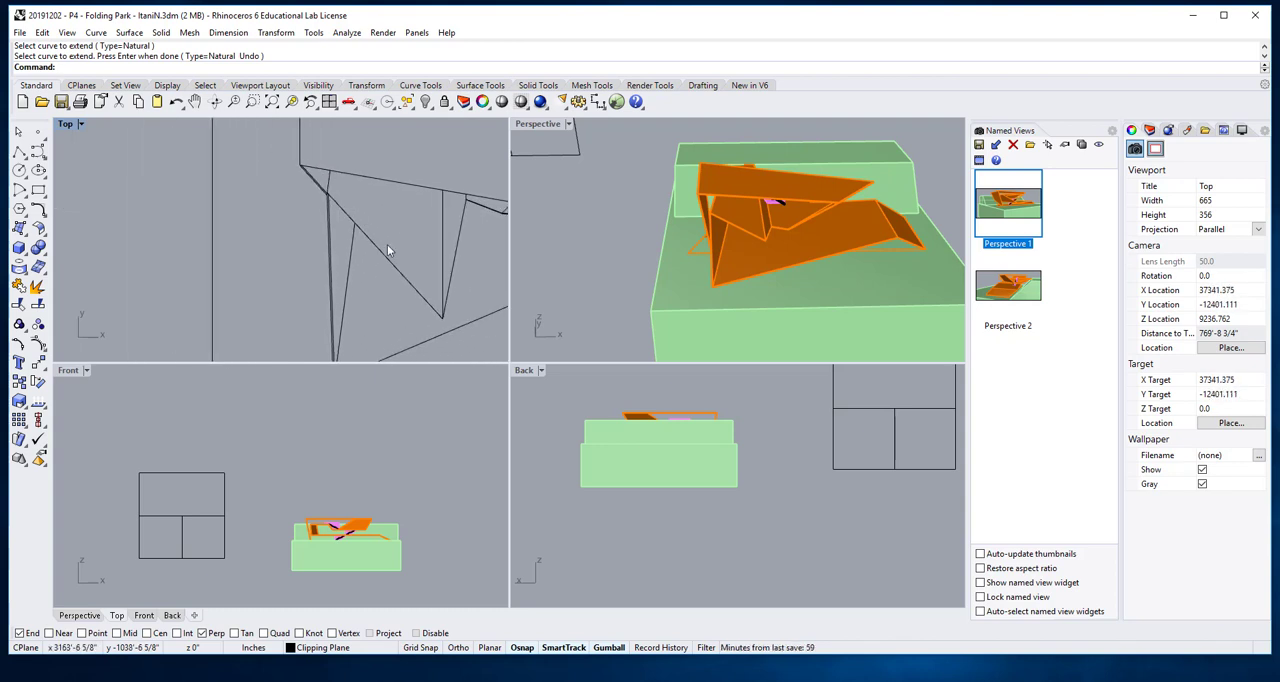
{"action": "scroll", "coordinate": [435, 293], "scroll_direction": "up", "scroll_amount": 3}
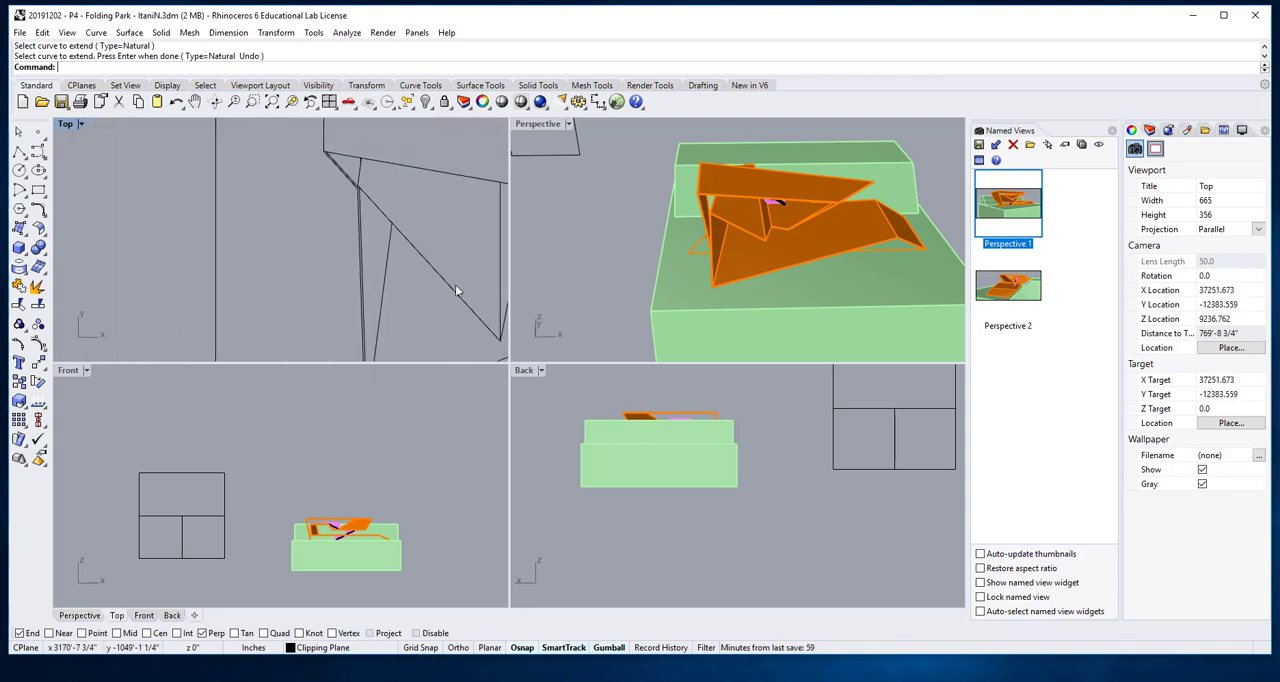
{"action": "mouse_move", "coordinate": [389, 231]}
{"action": "right_mouse_down"}
{"action": "mouse_move", "coordinate": [347, 190]}
{"action": "mouse_move", "coordinate": [374, 240]}
{"action": "mouse_move", "coordinate": [384, 214]}
{"action": "right_mouse_up"}
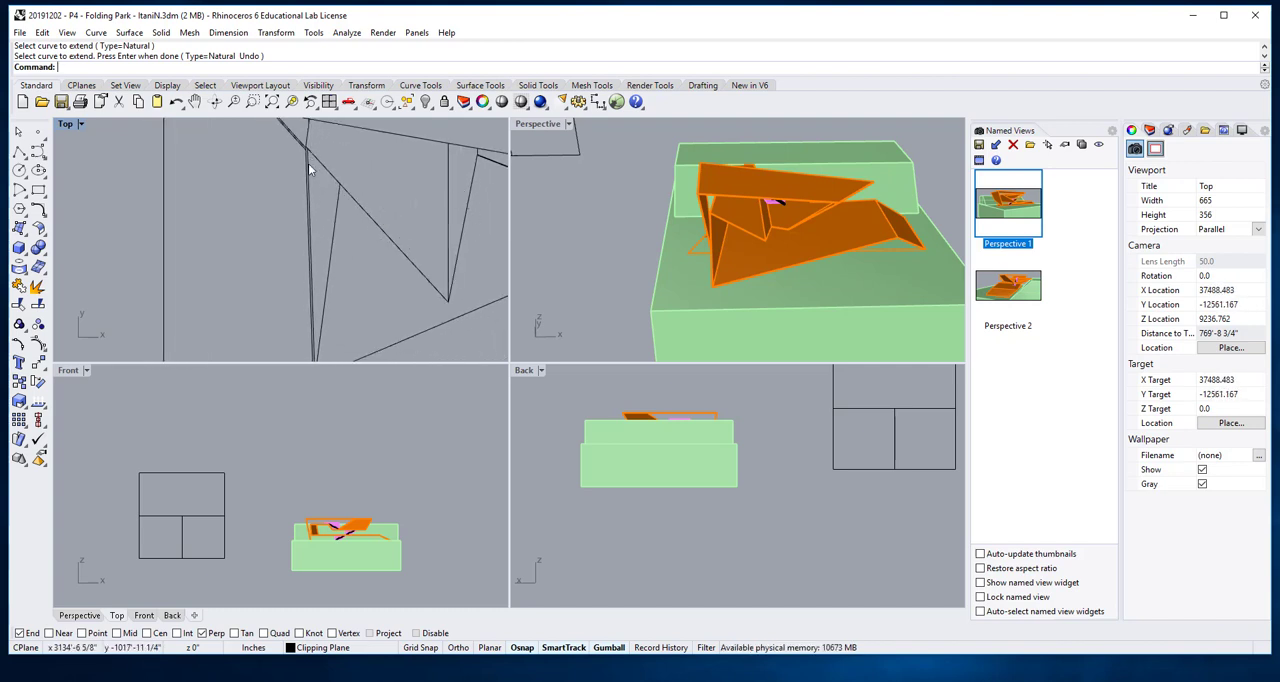
- Try moving the short fold line, the long diagonal and the vertical fold line slightly down together, and undo the move
{"action": "scroll", "coordinate": [293, 207], "scroll_direction": "down", "scroll_amount": 6}
{"action": "right_click_drag", "start_coordinate": [298, 202], "coordinate": [334, 245]}
{"action": "left_click", "coordinate": [334, 212]}
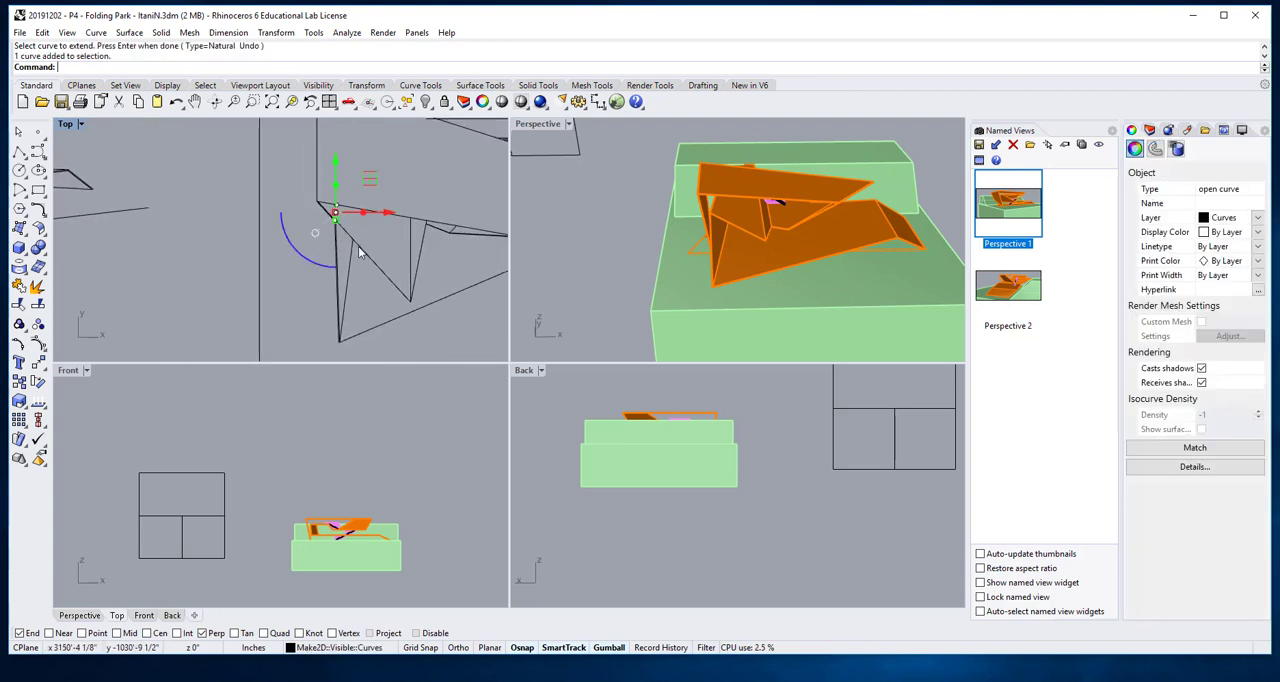
{"action": "left_click", "coordinate": [373, 259], "text": "shift"}
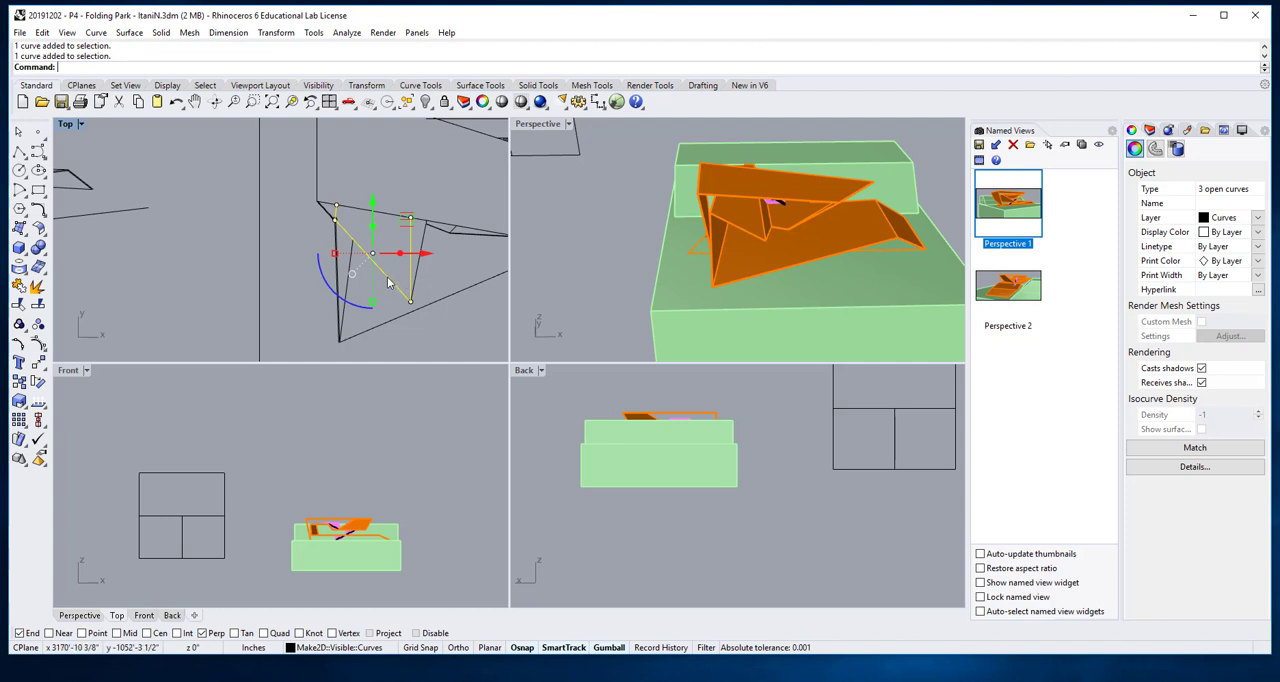
{"action": "left_click_drag", "start_coordinate": [371, 203], "coordinate": [371, 224]}
{"action": "left_click", "coordinate": [272, 241]}
{"action": "scroll", "coordinate": [334, 231], "scroll_direction": "up", "scroll_amount": 9}
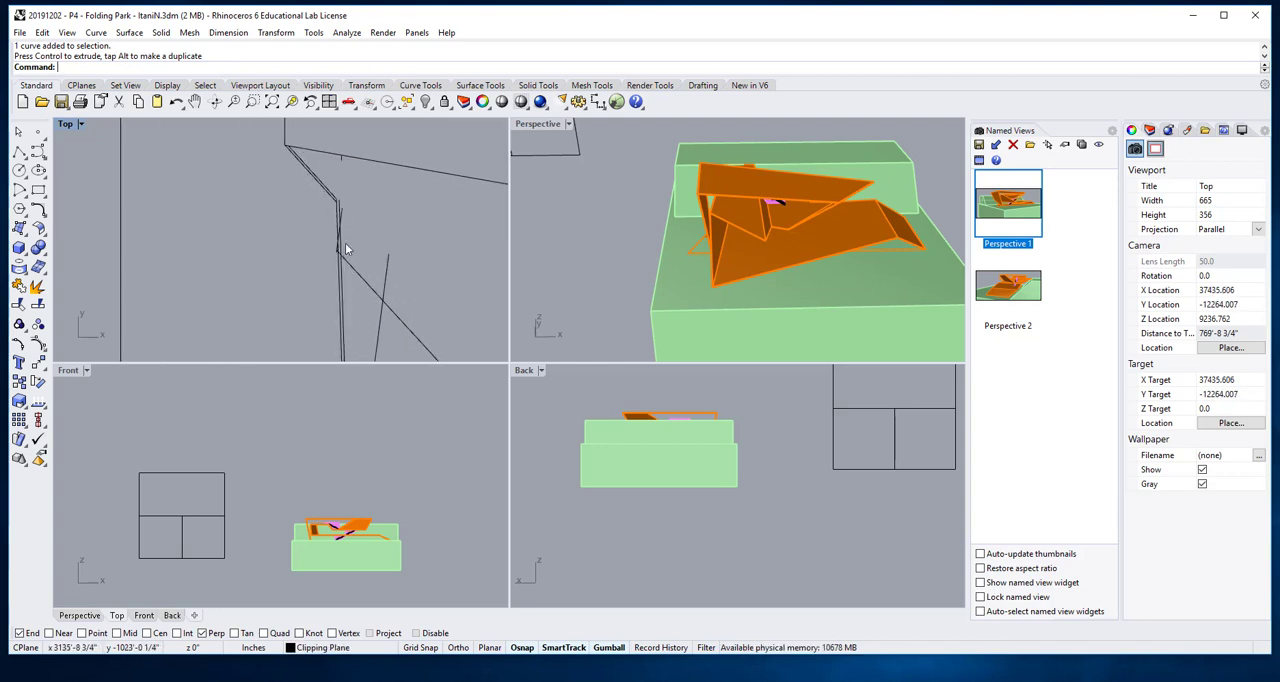
{"action": "scroll", "coordinate": [353, 244], "scroll_direction": "down", "scroll_amount": 5}
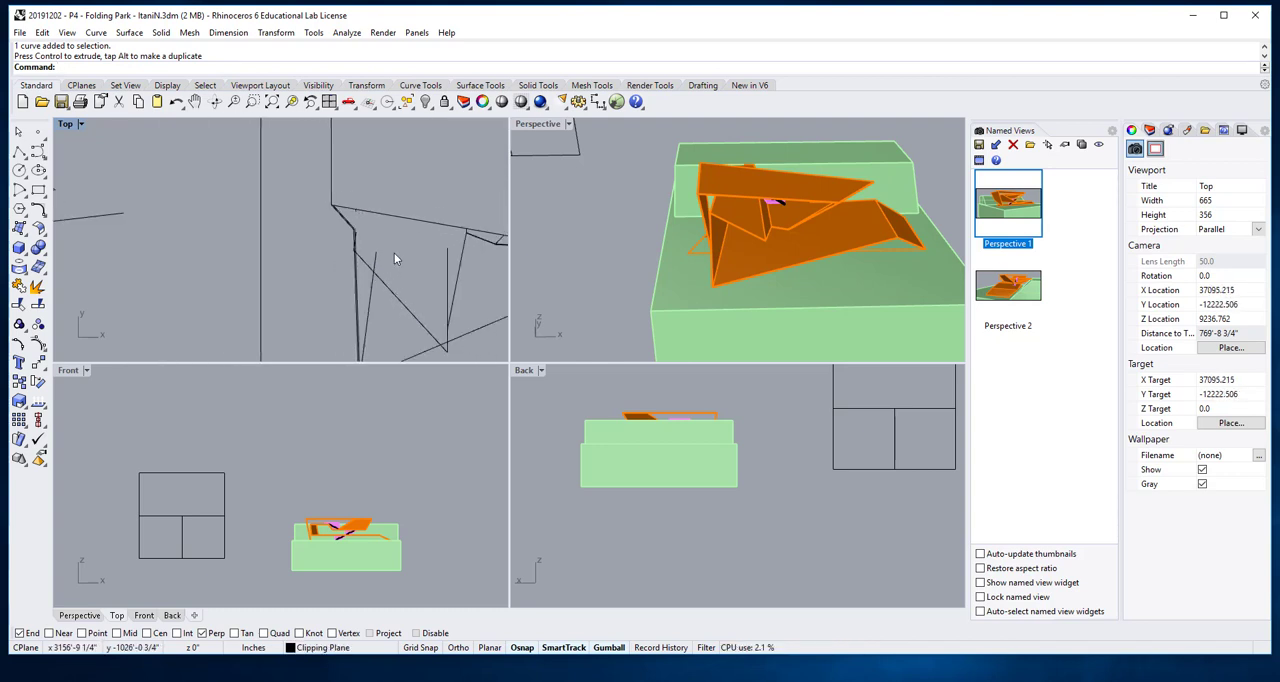
{"action": "key", "text": "ctrl+z"}
{"action": "left_click", "coordinate": [308, 208]}
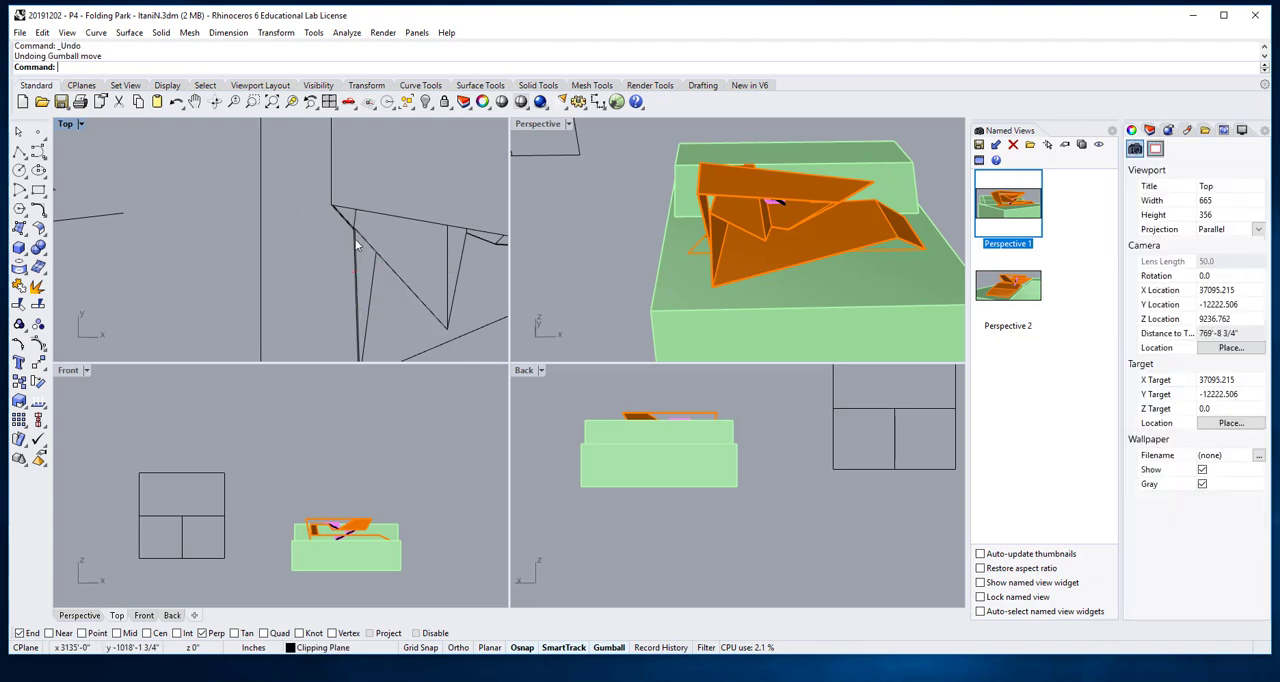
- Trim the horizontal line's short overhang beyond the long diagonal roof edge, using that edge as the cutting object
{"action": "scroll", "coordinate": [431, 302], "scroll_direction": "down", "scroll_amount": 8}
{"action": "right_click_drag", "start_coordinate": [434, 297], "coordinate": [372, 271]}
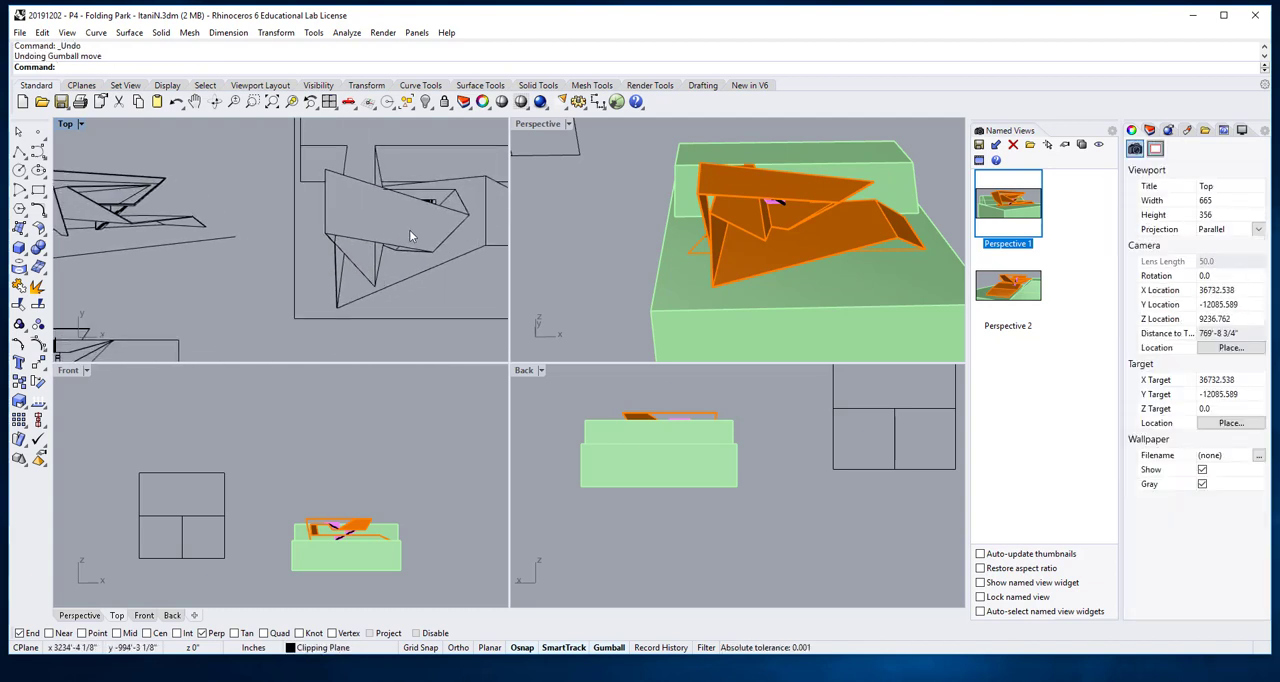
{"action": "right_click_drag", "start_coordinate": [432, 230], "coordinate": [372, 236]}
{"action": "scroll", "coordinate": [368, 232], "scroll_direction": "up", "scroll_amount": 6}
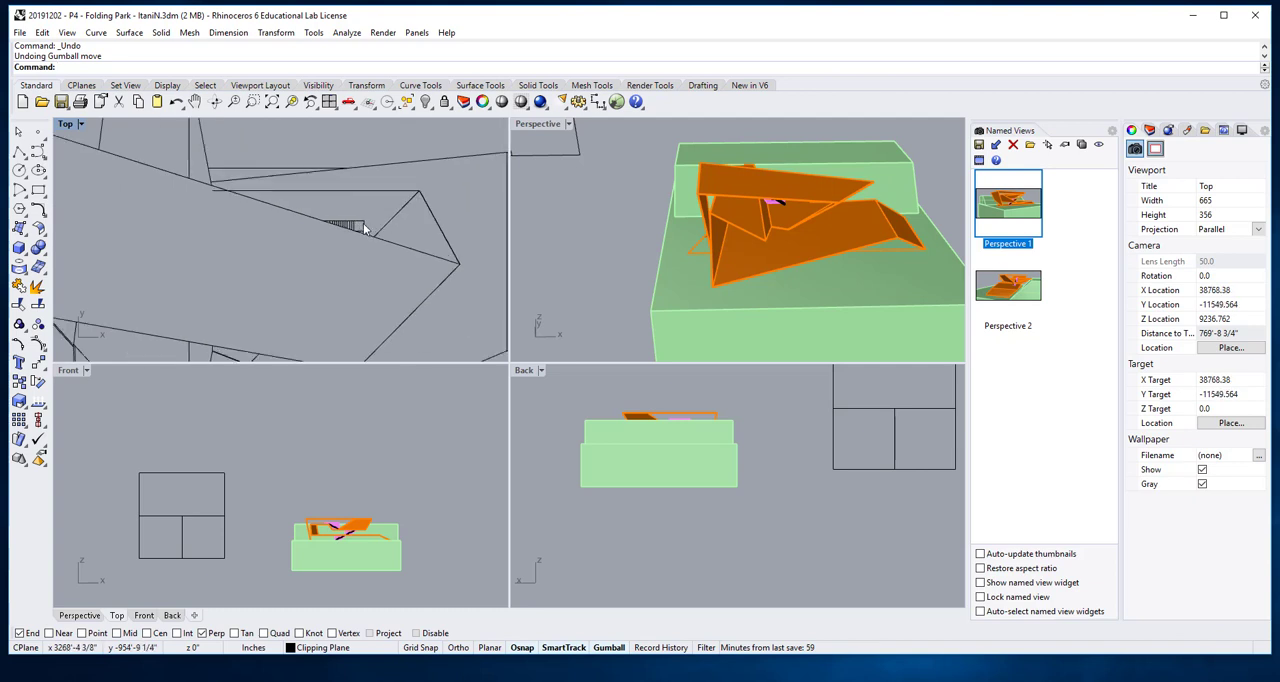
{"action": "scroll", "coordinate": [360, 233], "scroll_direction": "up", "scroll_amount": 4}
{"action": "right_click_drag", "start_coordinate": [228, 223], "coordinate": [206, 253]}
{"action": "scroll", "coordinate": [195, 221], "scroll_direction": "up", "scroll_amount": 4}
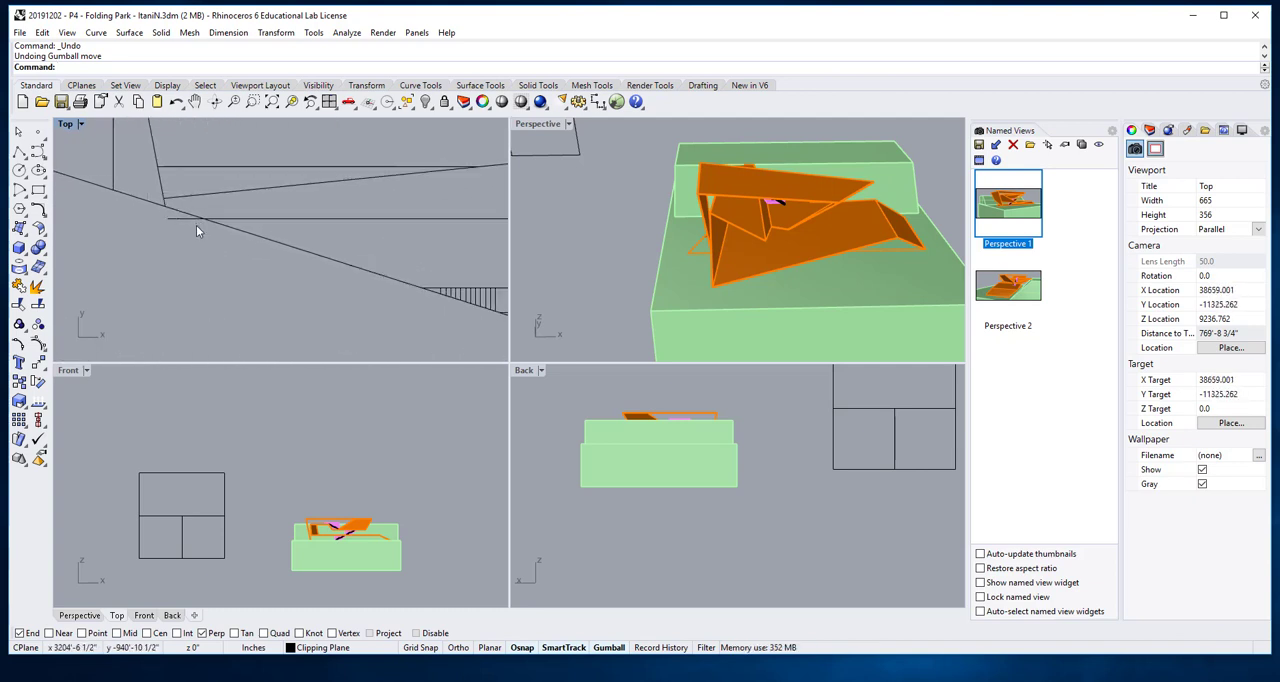
{"action": "double_click", "coordinate": [66, 124]}
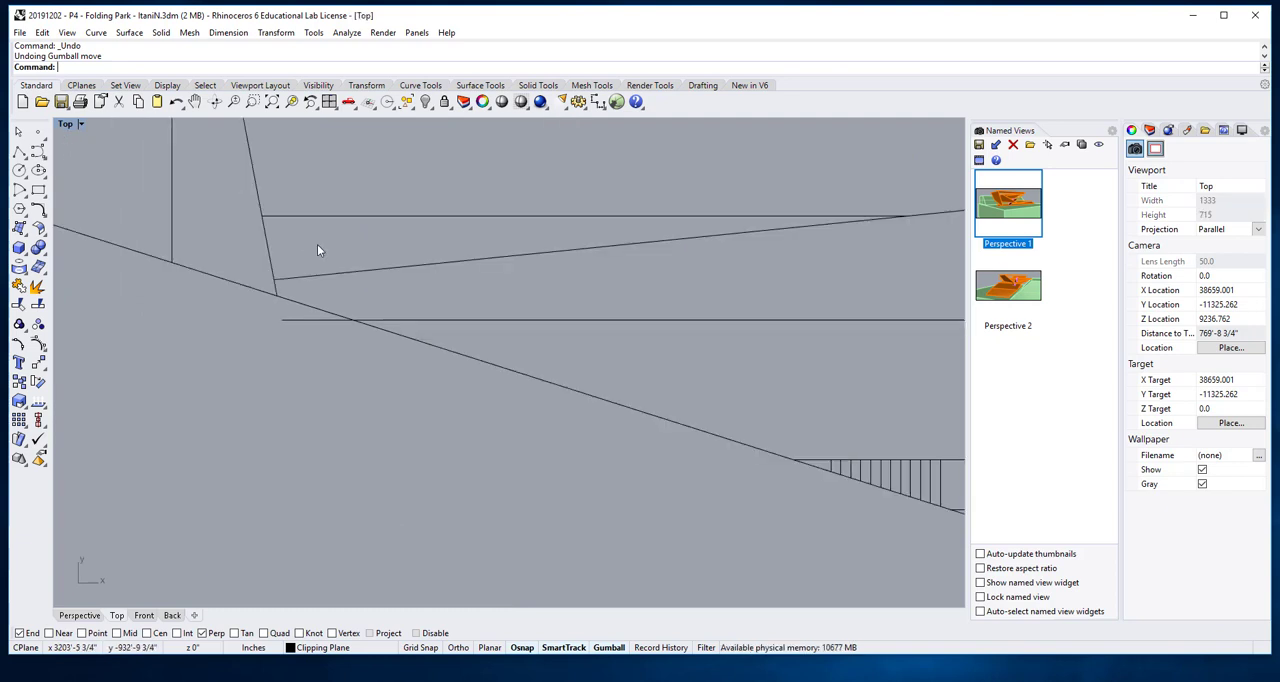
{"action": "key", "text": "Return"}
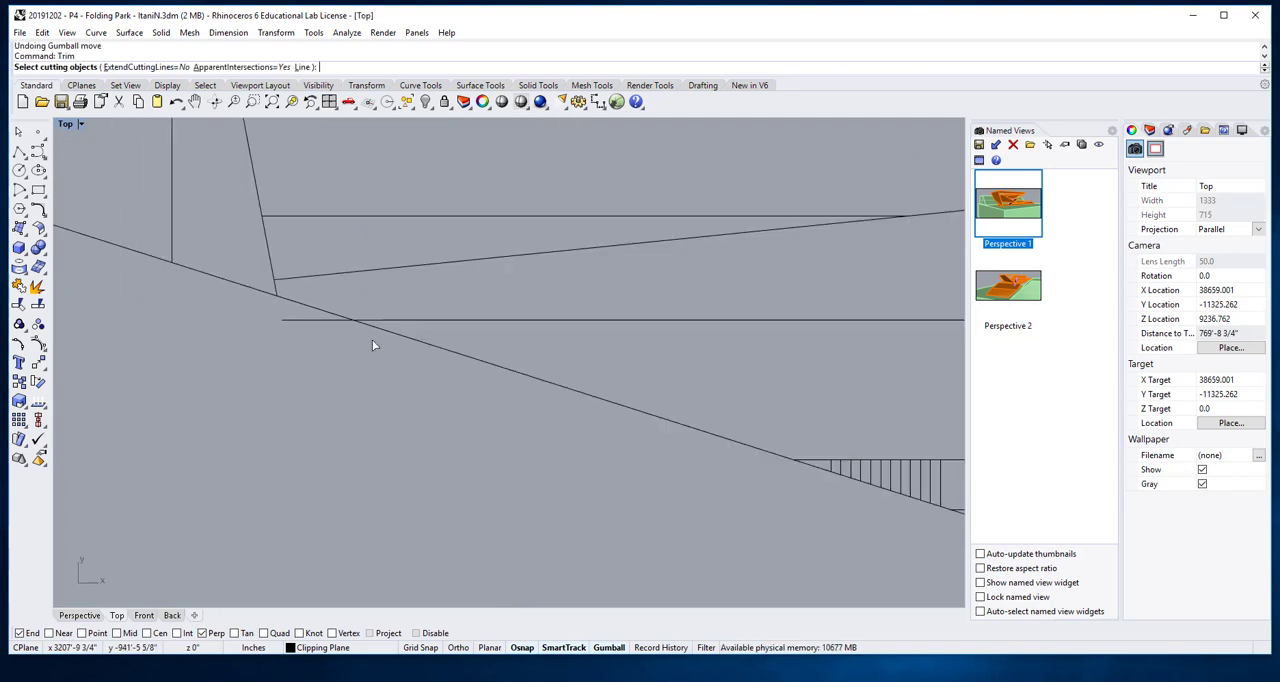
{"action": "left_click", "coordinate": [366, 325]}
{"action": "key", "text": "Return"}
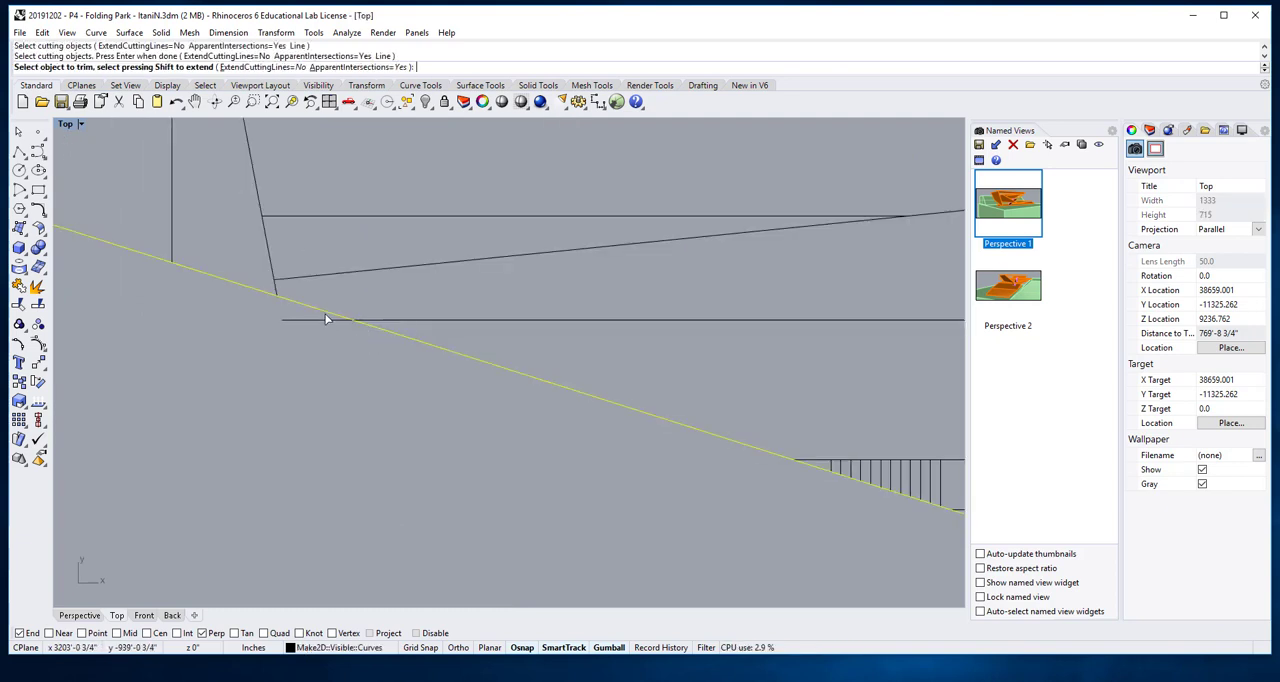
{"action": "left_click", "coordinate": [325, 318]}
{"action": "key", "text": "Return"}
- Delete the top edge of the inner rectangle just inside the site boundary in the plan drawing
{"action": "scroll", "coordinate": [340, 335], "scroll_direction": "down", "scroll_amount": 2}
{"action": "scroll", "coordinate": [340, 336], "scroll_direction": "down", "scroll_amount": 5}
{"action": "right_click_drag", "start_coordinate": [363, 371], "coordinate": [508, 448]}
{"action": "scroll", "coordinate": [658, 268], "scroll_direction": "up", "scroll_amount": 1}
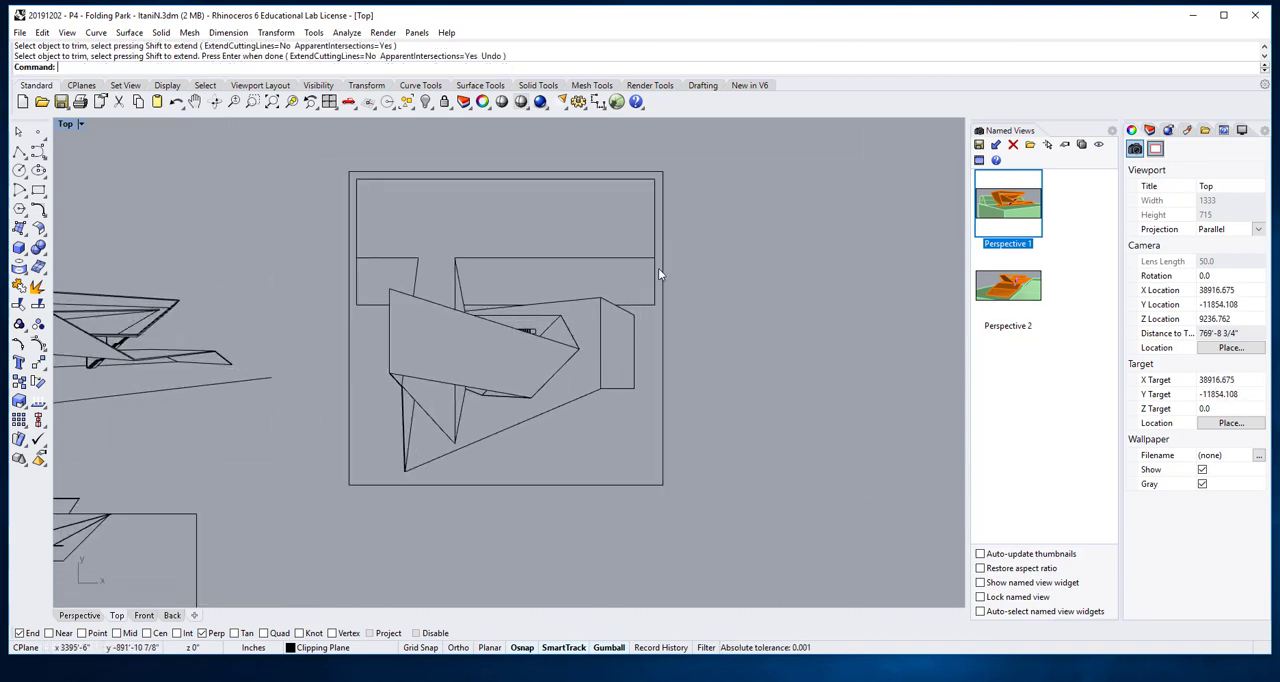
{"action": "left_click", "coordinate": [654, 269]}
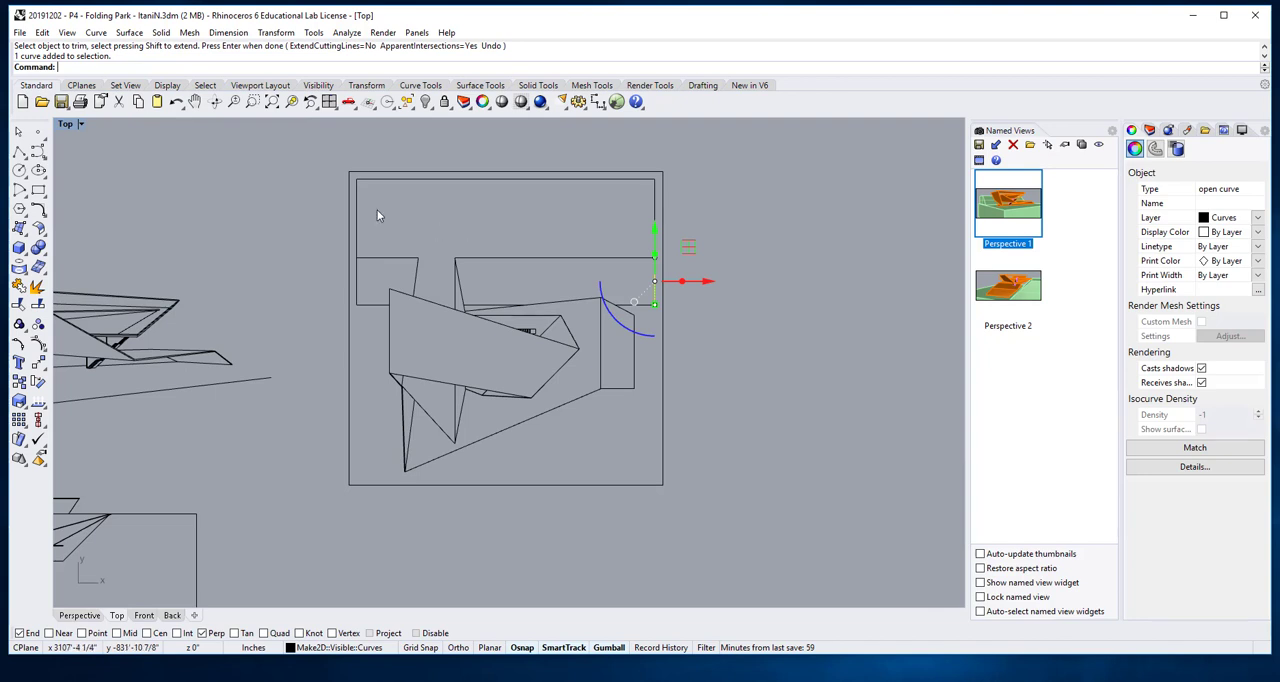
{"action": "key", "text": "Delete"}
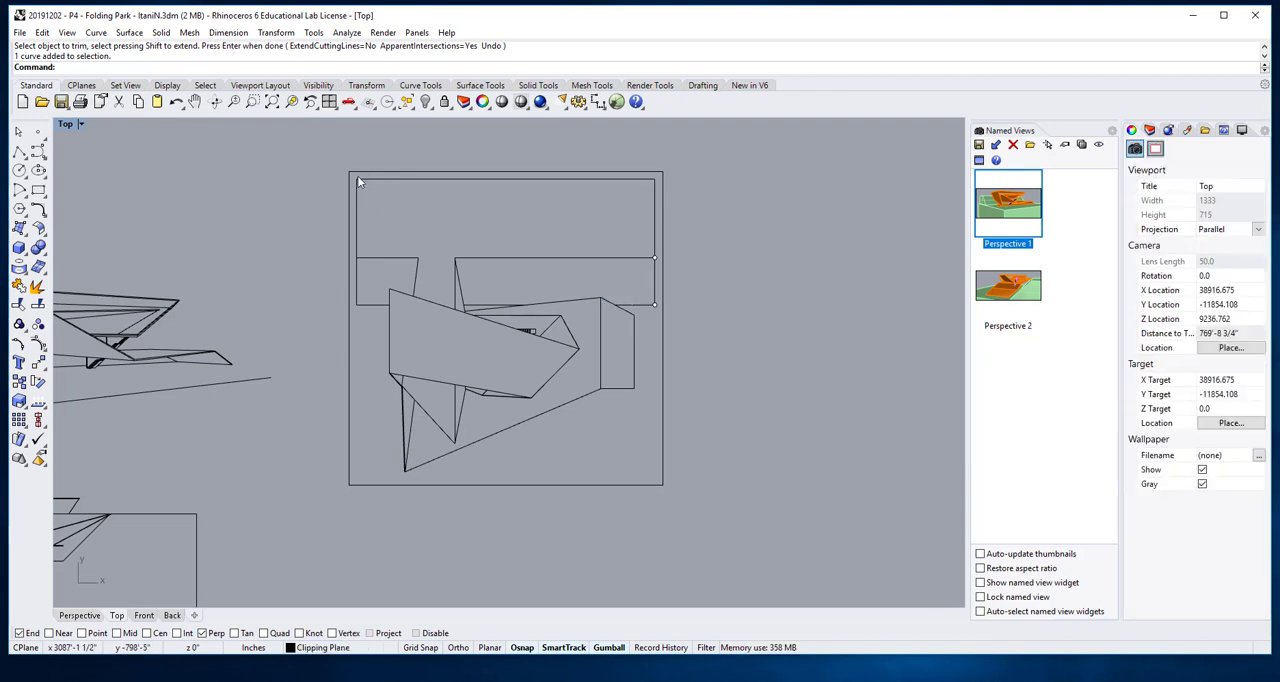
{"action": "right_click_drag", "start_coordinate": [469, 254], "coordinate": [537, 253]}
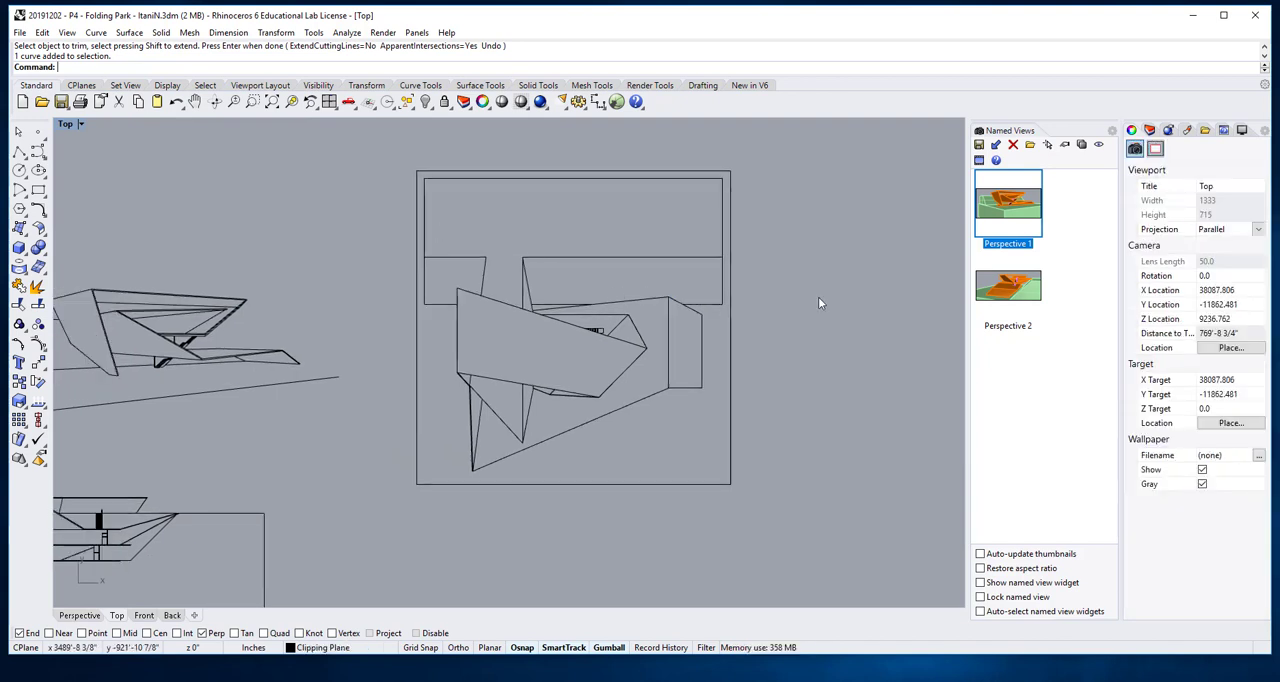
{"action": "scroll", "coordinate": [550, 222], "scroll_direction": "up", "scroll_amount": 1}
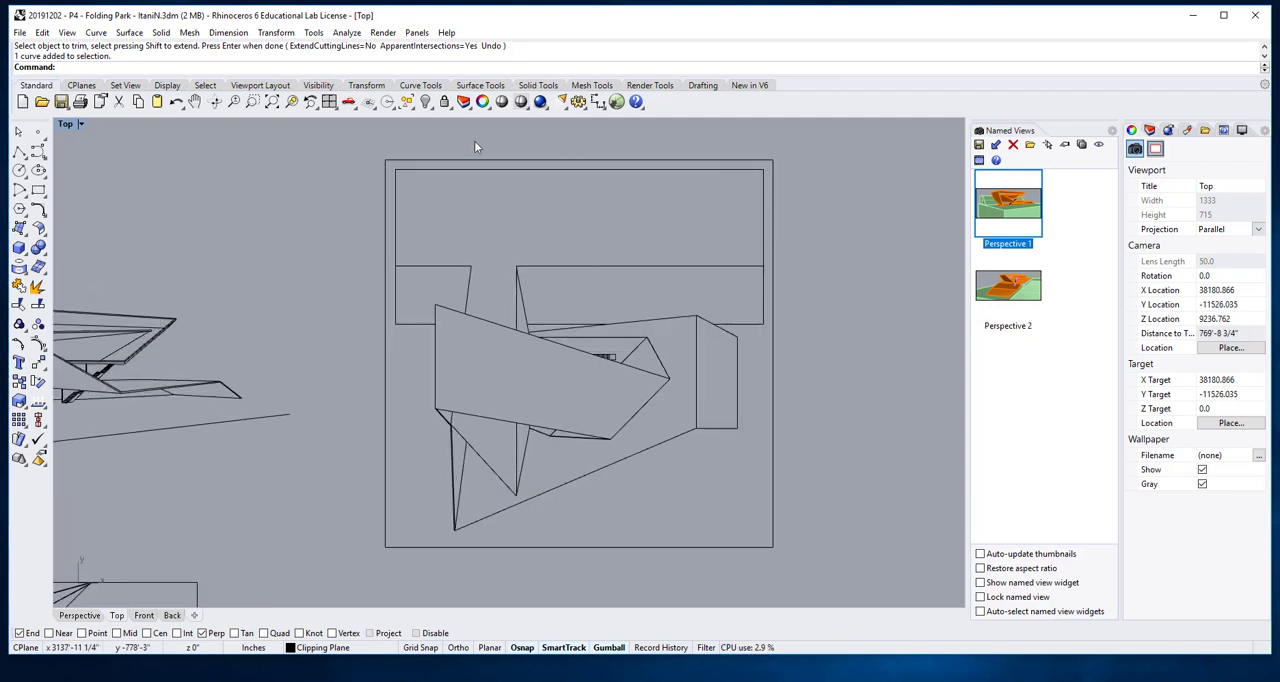
{"action": "left_click_drag", "start_coordinate": [330, 151], "coordinate": [824, 216]}
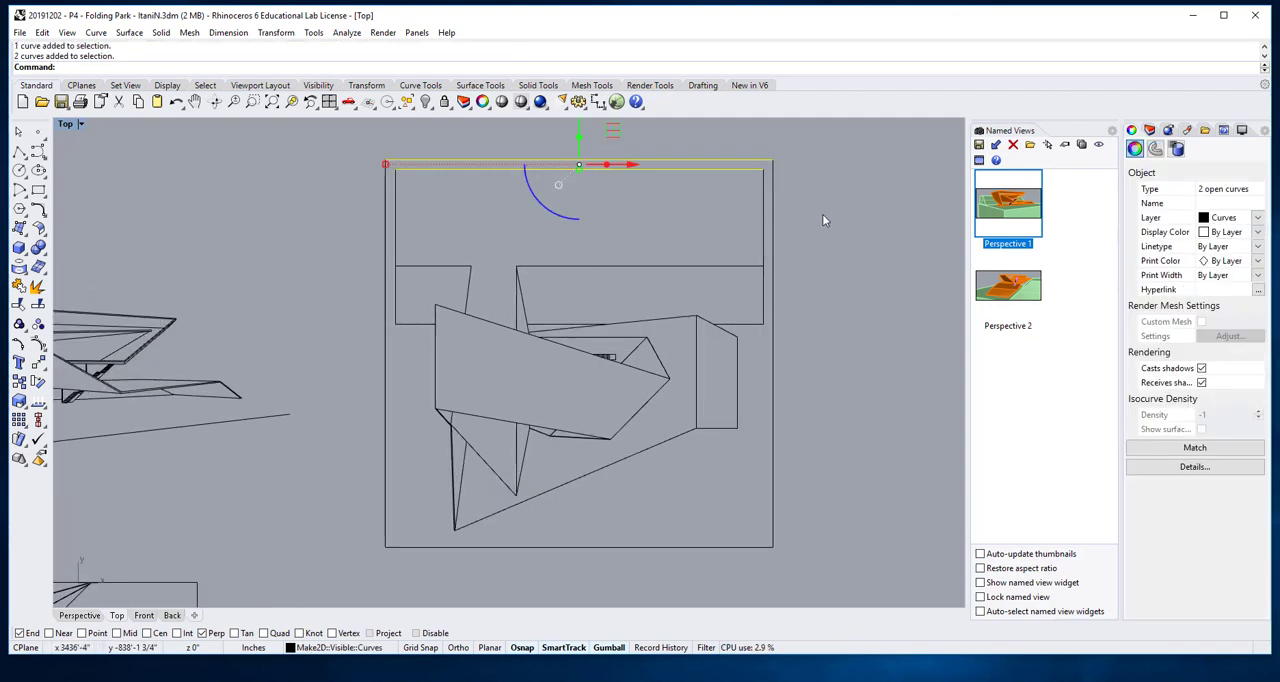
{"action": "left_click", "coordinate": [822, 214]}
{"action": "left_click", "coordinate": [461, 168]}
{"action": "key", "text": "Delete"}
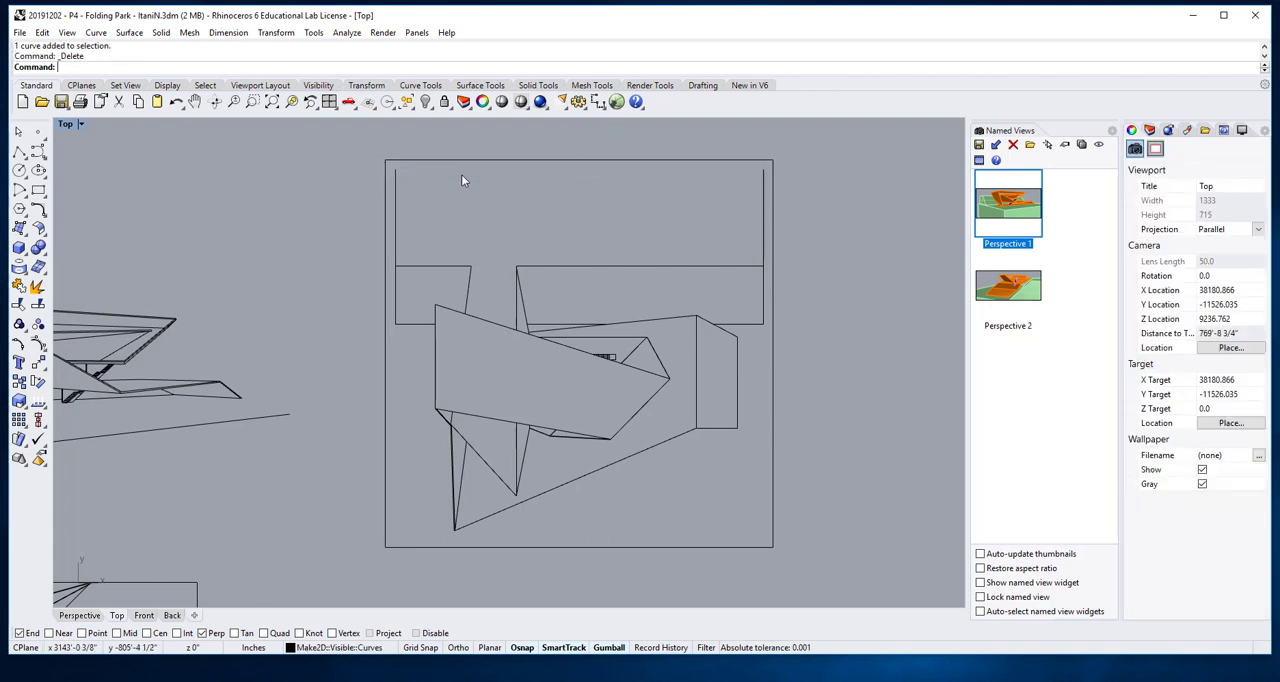
- Delete the inner rectangle's remaining vertical side segments on both sides of the plan
{"action": "left_click", "coordinate": [765, 236]}
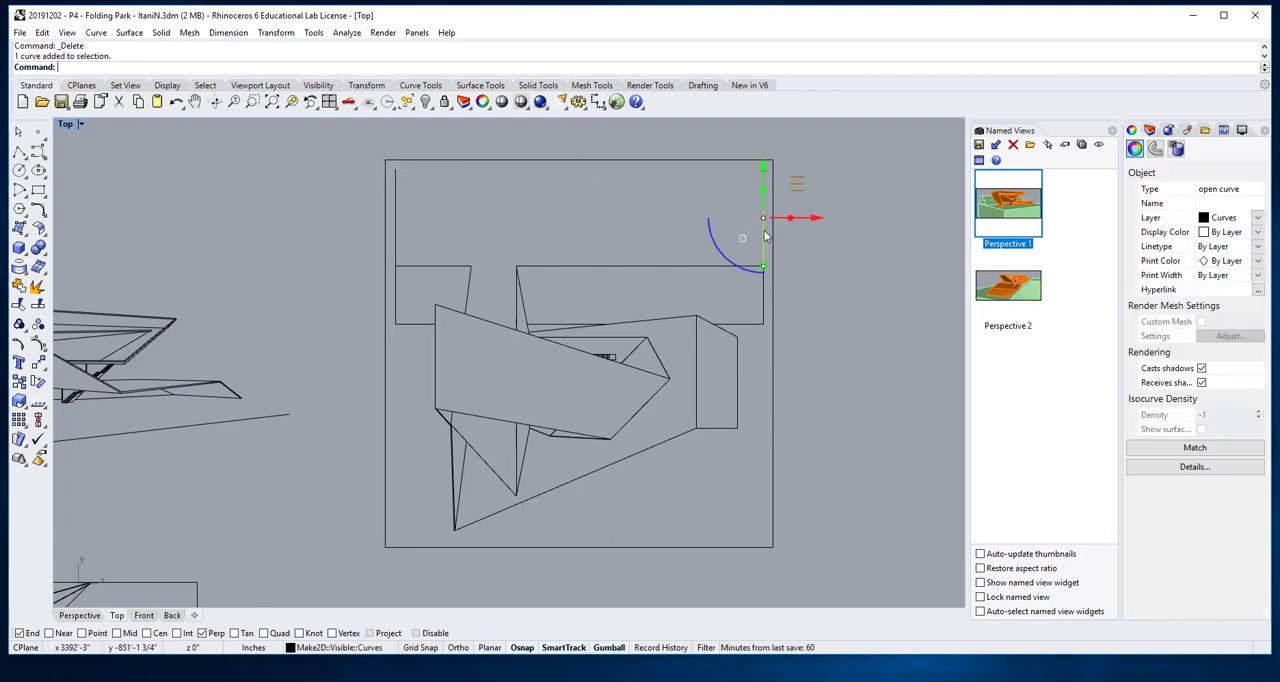
{"action": "left_click", "coordinate": [764, 294]}
{"action": "key", "text": "Delete"}
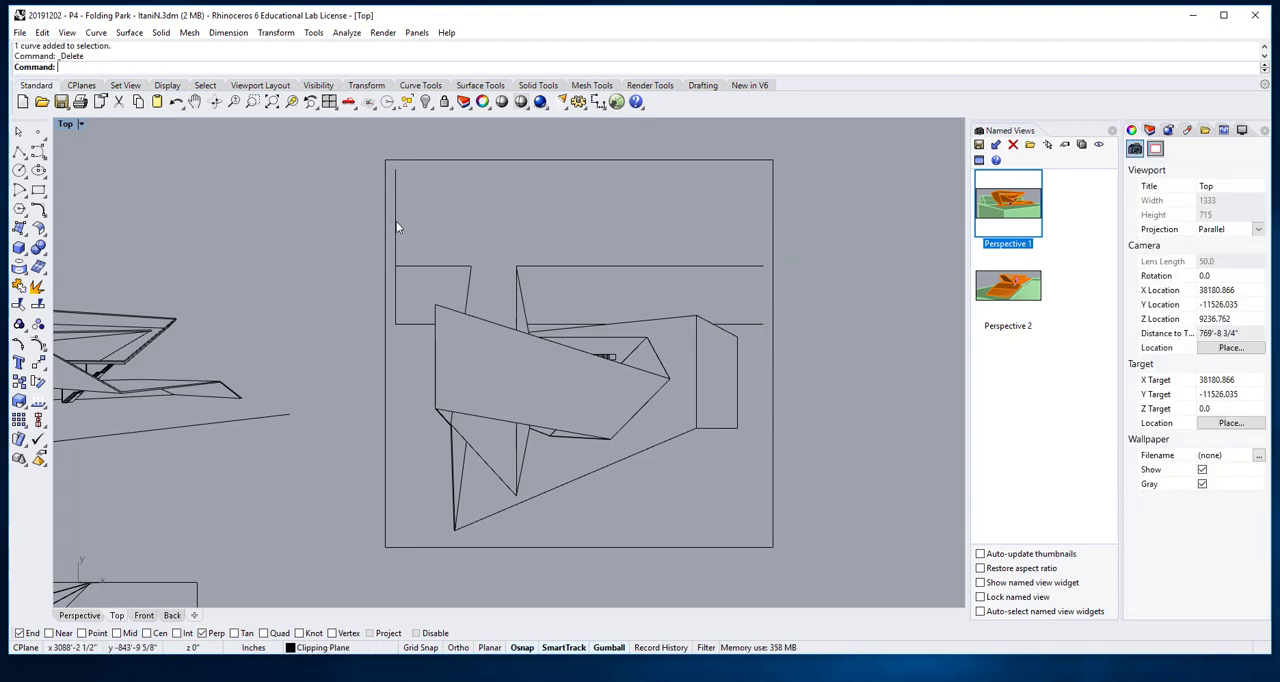
{"action": "left_click", "coordinate": [396, 240]}
{"action": "key", "text": "Delete"}
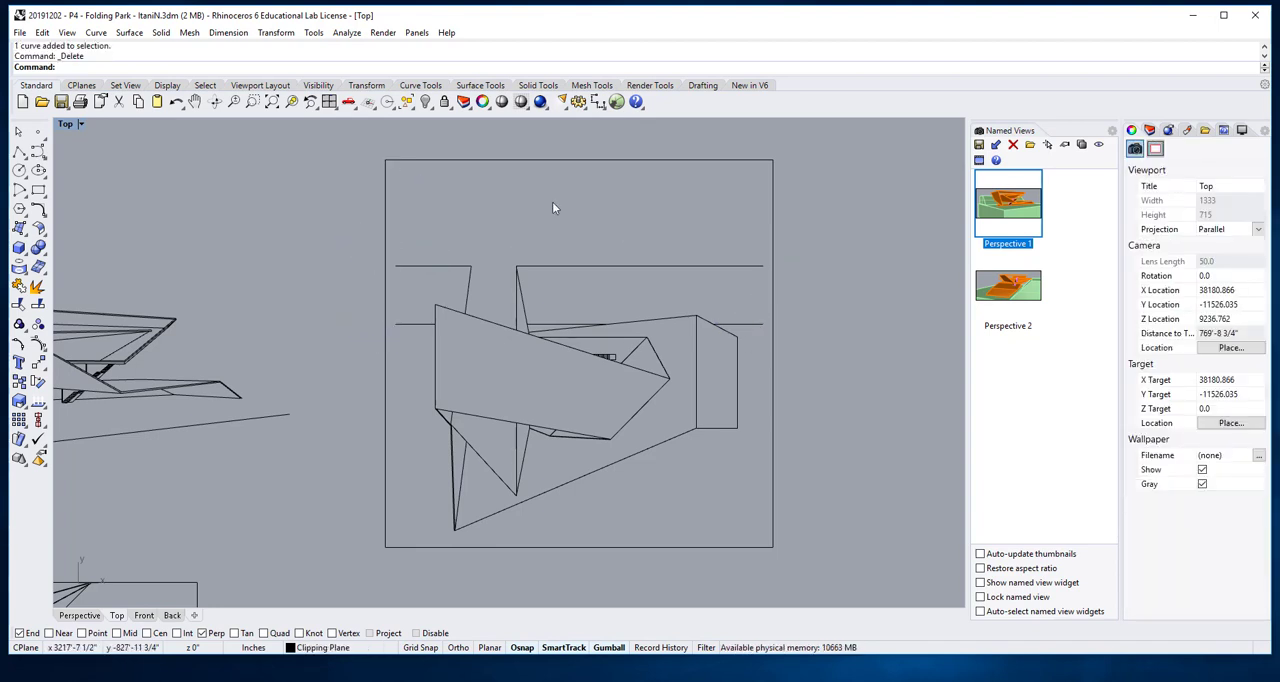
{"action": "type", "text": "Extent"}
{"action": "key", "text": "Return"}
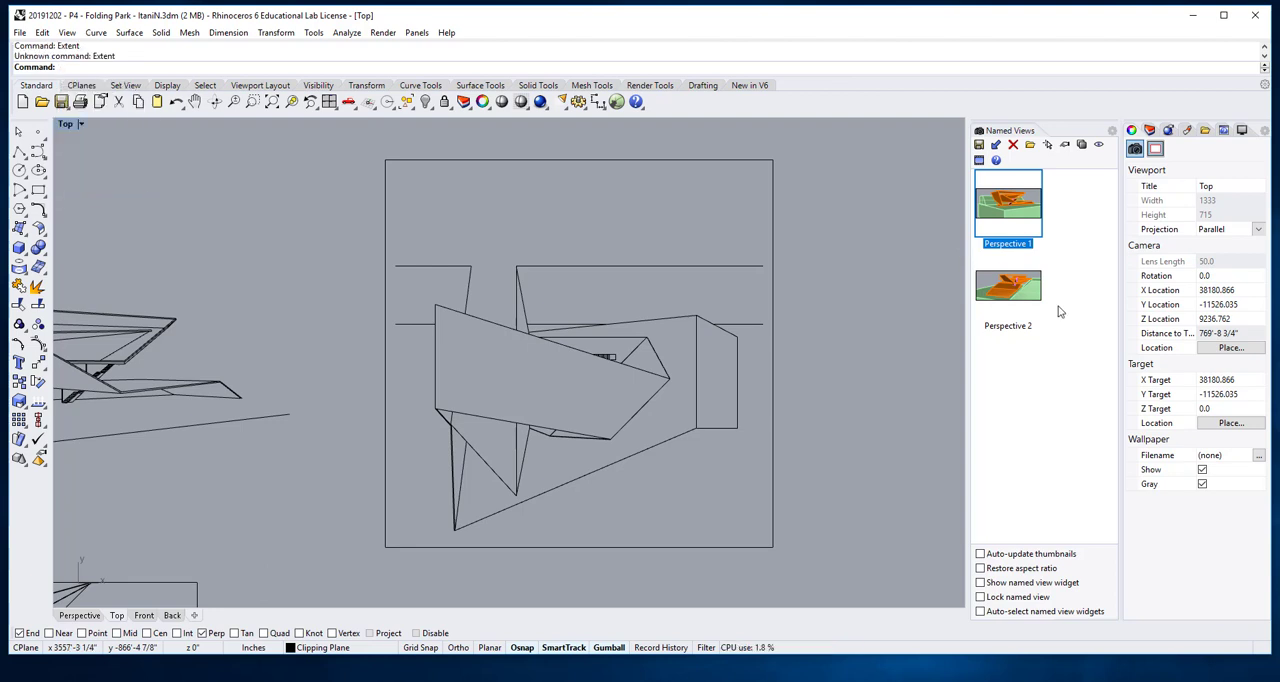
{"action": "left_click", "coordinate": [772, 254]}
{"action": "type", "text": "Trim"}
{"action": "key", "text": "Return"}
{"action": "left_click", "coordinate": [754, 266]}
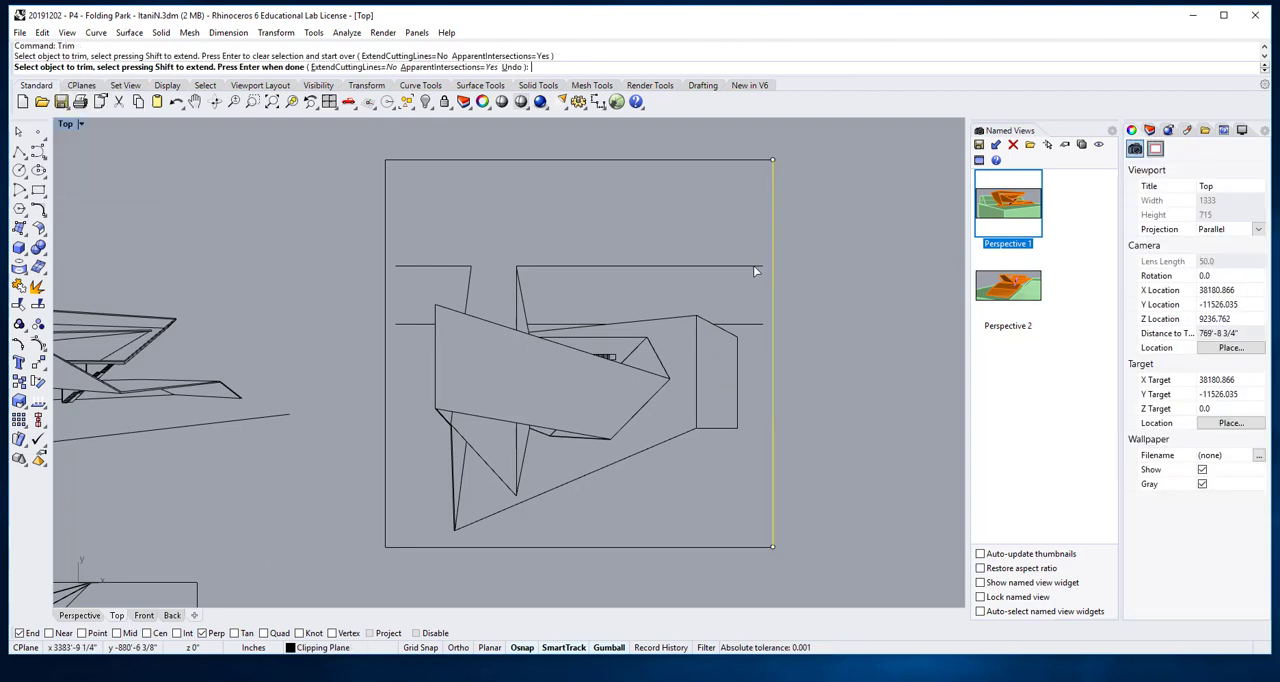
{"action": "left_click", "coordinate": [754, 266]}
{"action": "key", "text": "Escape"}
{"action": "key", "text": "Escape"}
- Extend the two right-hand horizontal lines to the right edge of the outer site boundary
{"action": "type", "text": "Extend"}
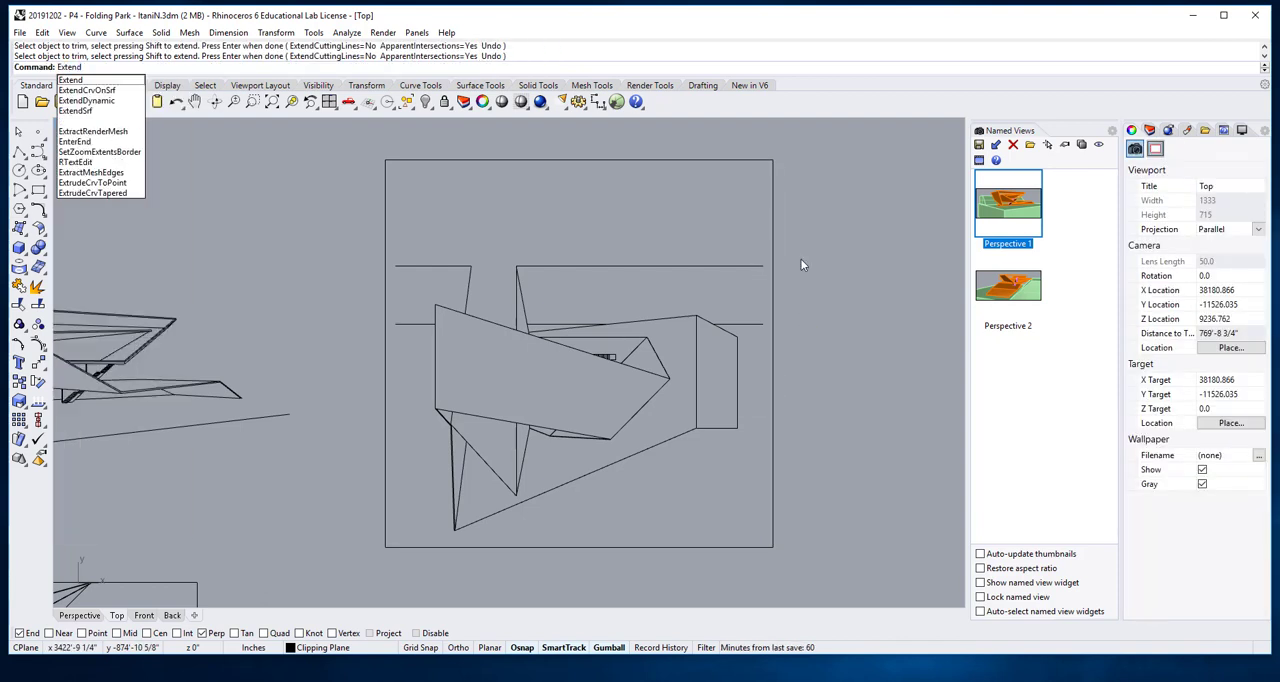
{"action": "key", "text": "Return"}
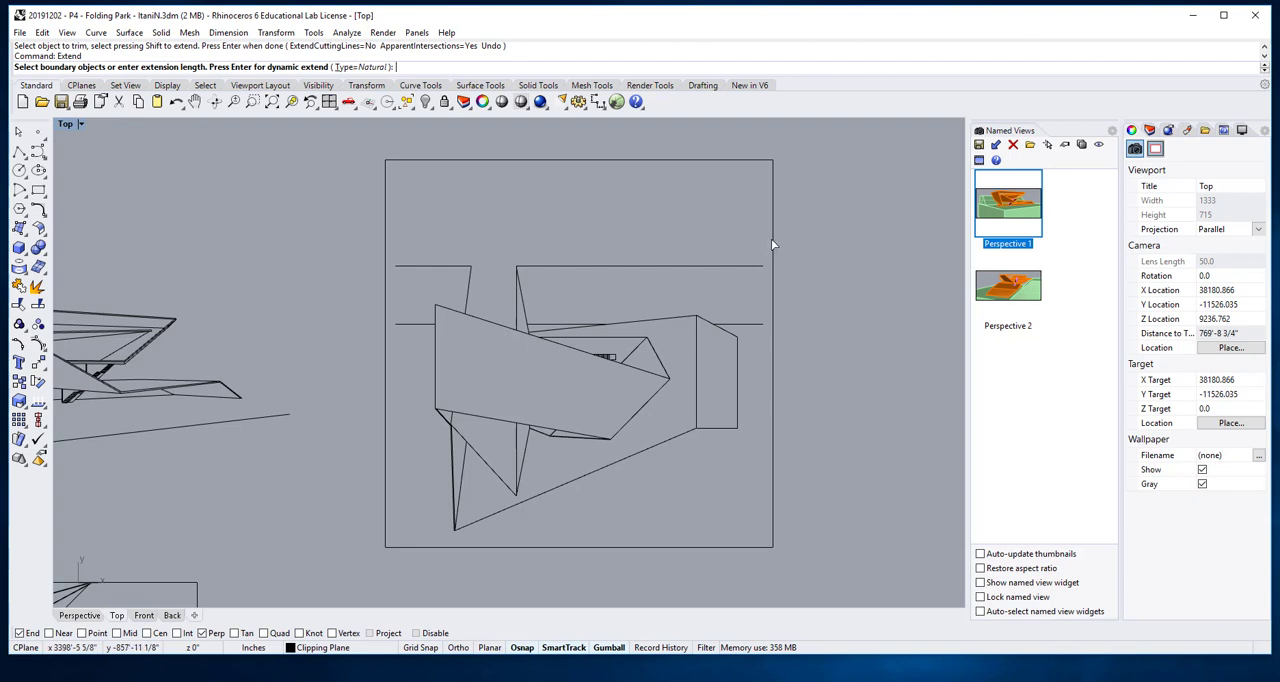
{"action": "left_click", "coordinate": [772, 243]}
{"action": "key", "text": "Return"}
{"action": "left_click", "coordinate": [755, 266]}
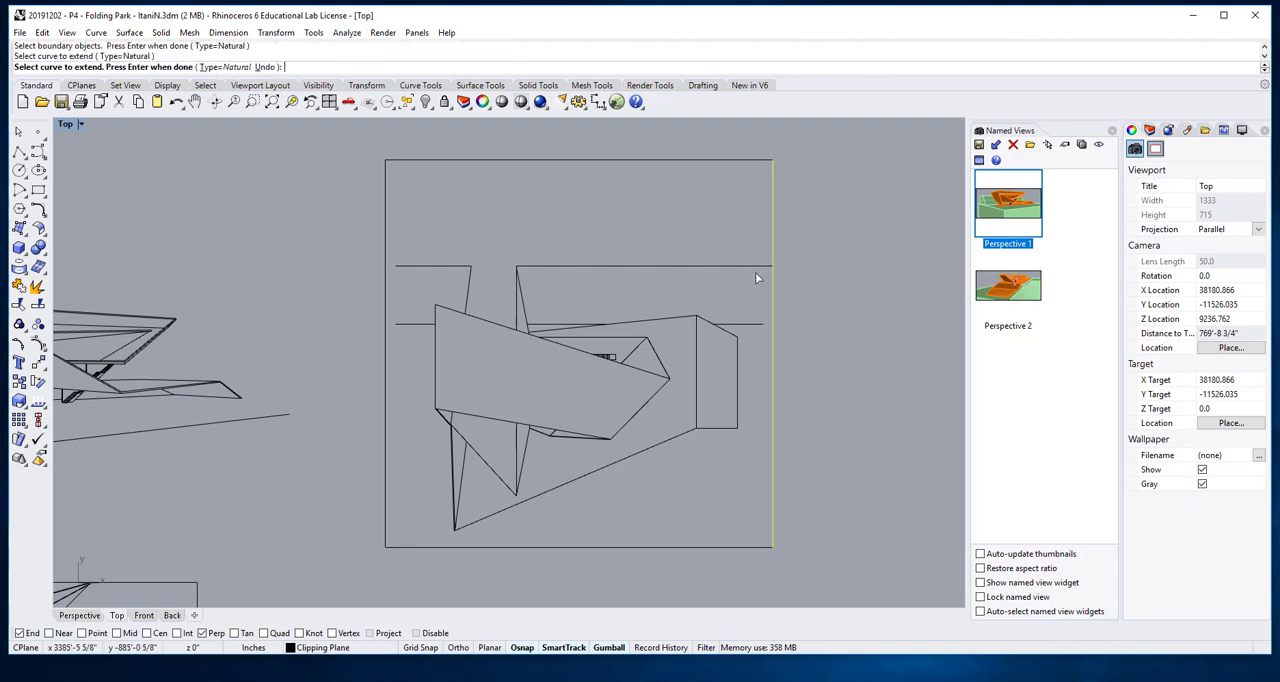
{"action": "left_click", "coordinate": [759, 322]}
{"action": "key", "text": "Return"}
- Extend the two left-hand horizontal lines to the left edge of the outer site boundary
{"action": "key", "text": "Return"}
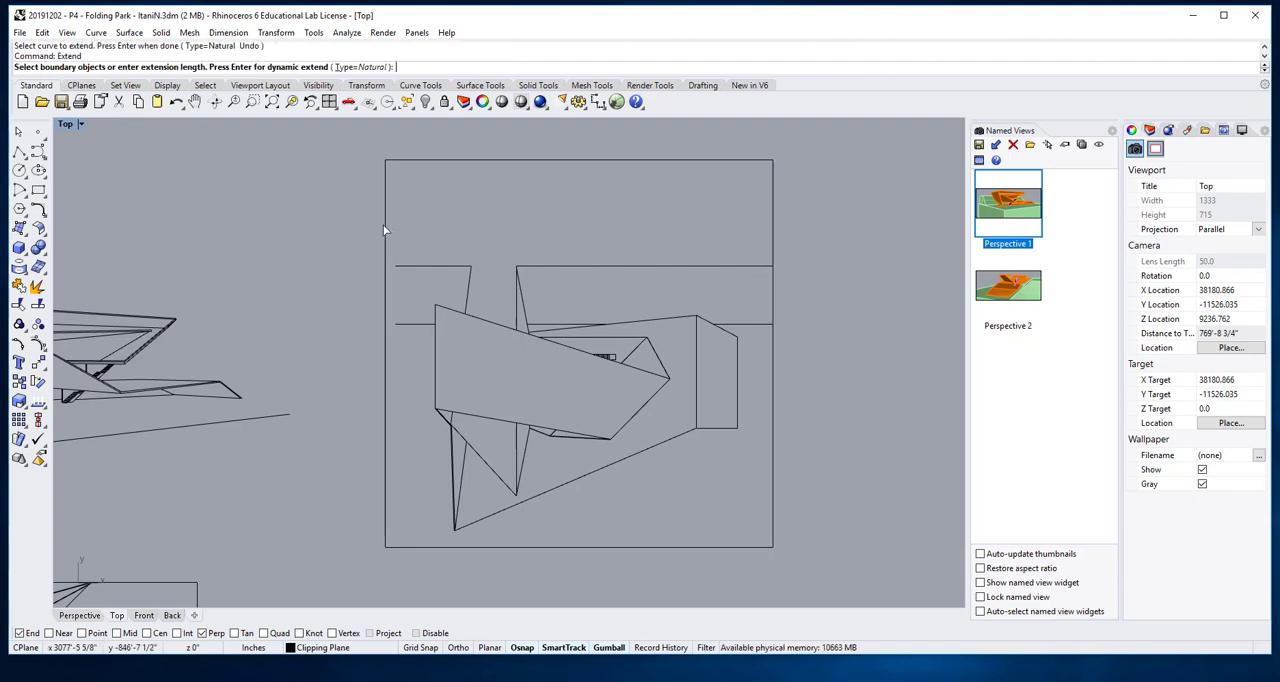
{"action": "left_click", "coordinate": [384, 224]}
{"action": "key", "text": "Return"}
{"action": "left_click", "coordinate": [406, 266]}
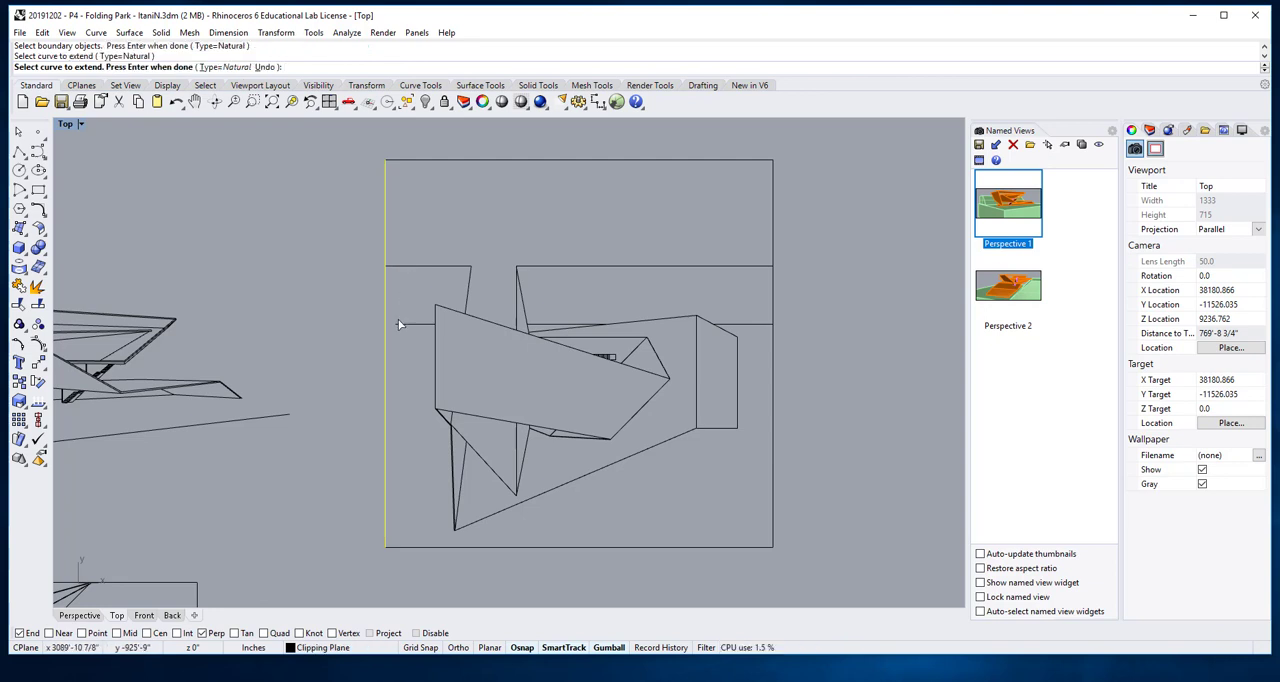
{"action": "key", "text": "Return"}
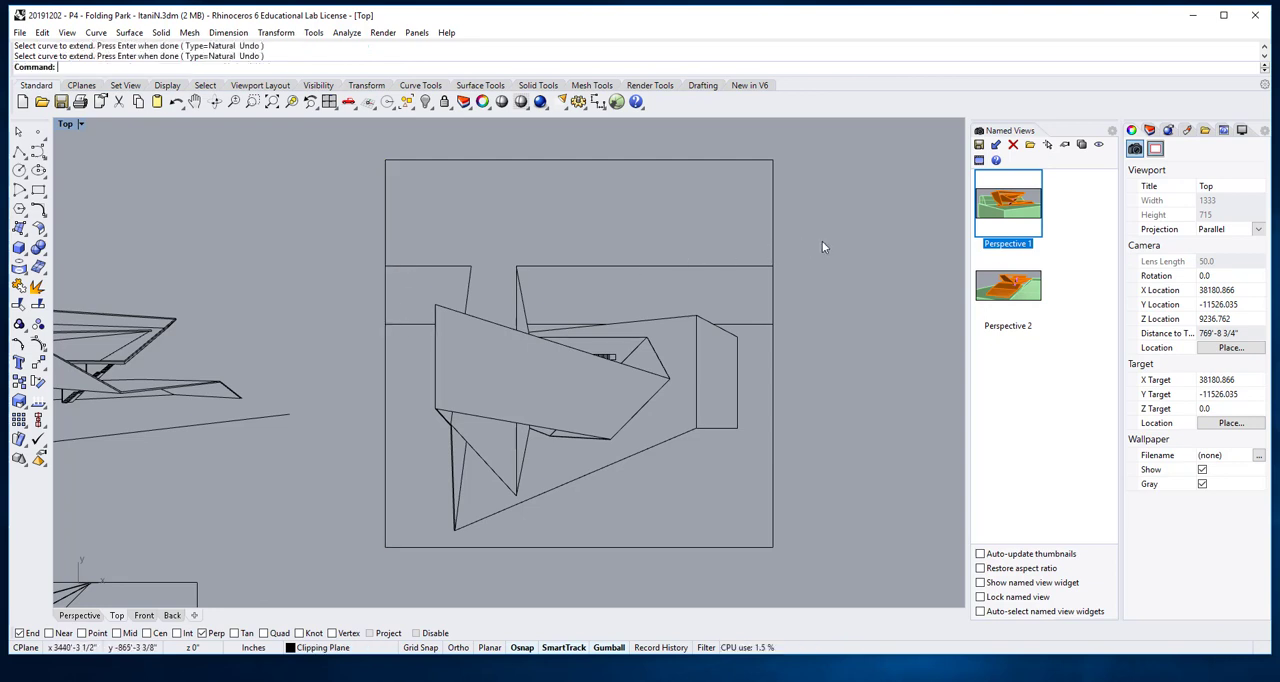